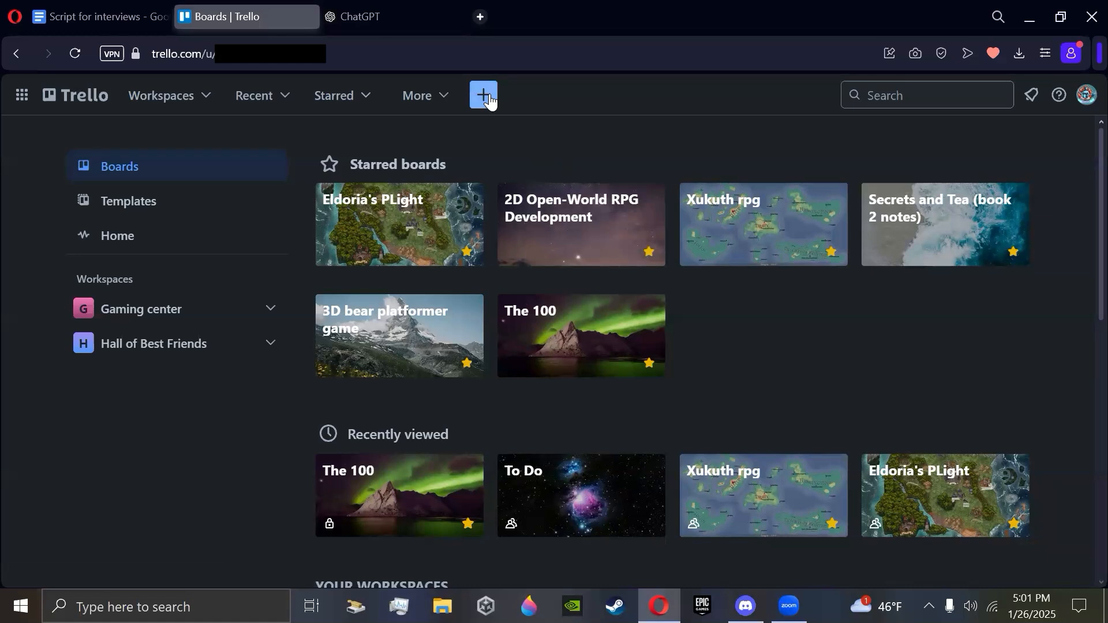
Start creating a new board and give it the title TOD TUTORIAL.
left_click(485, 98)
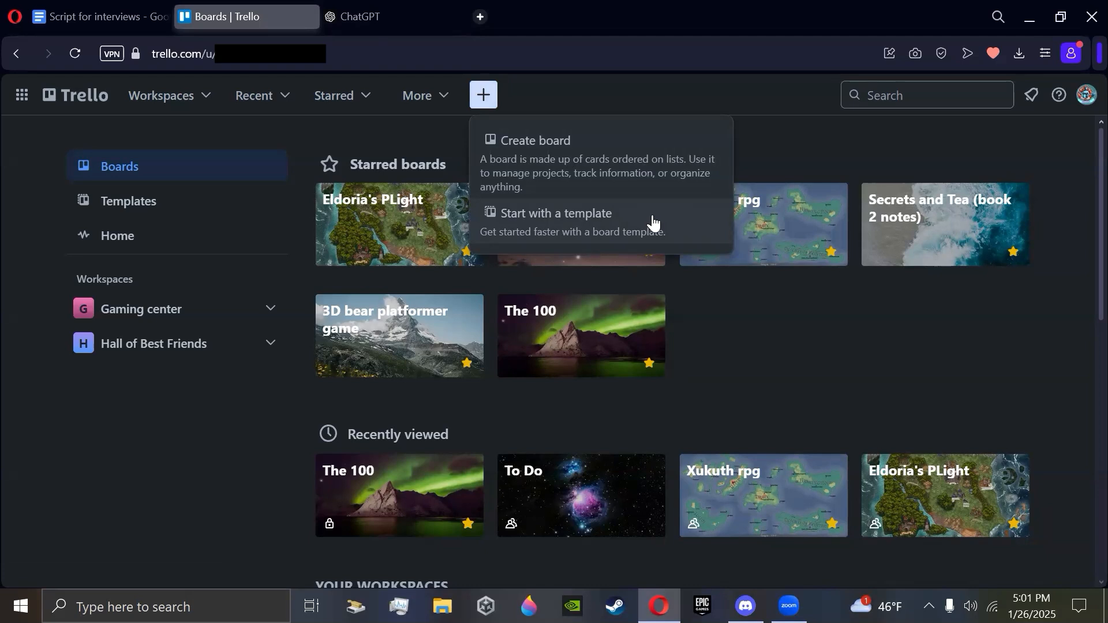
left_click(654, 176)
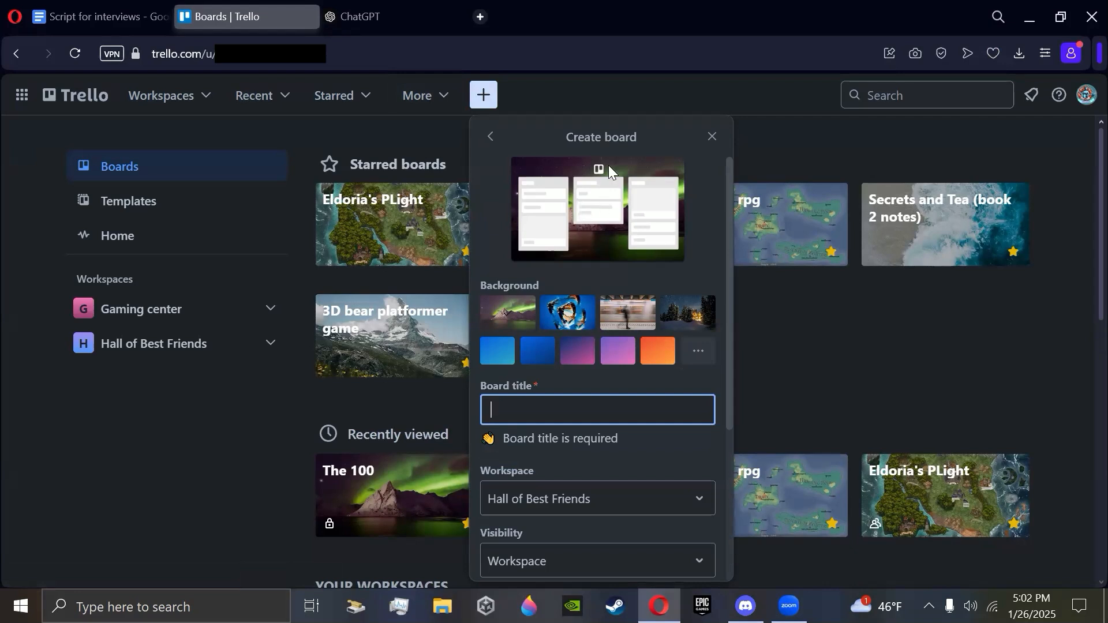
left_click(609, 417)
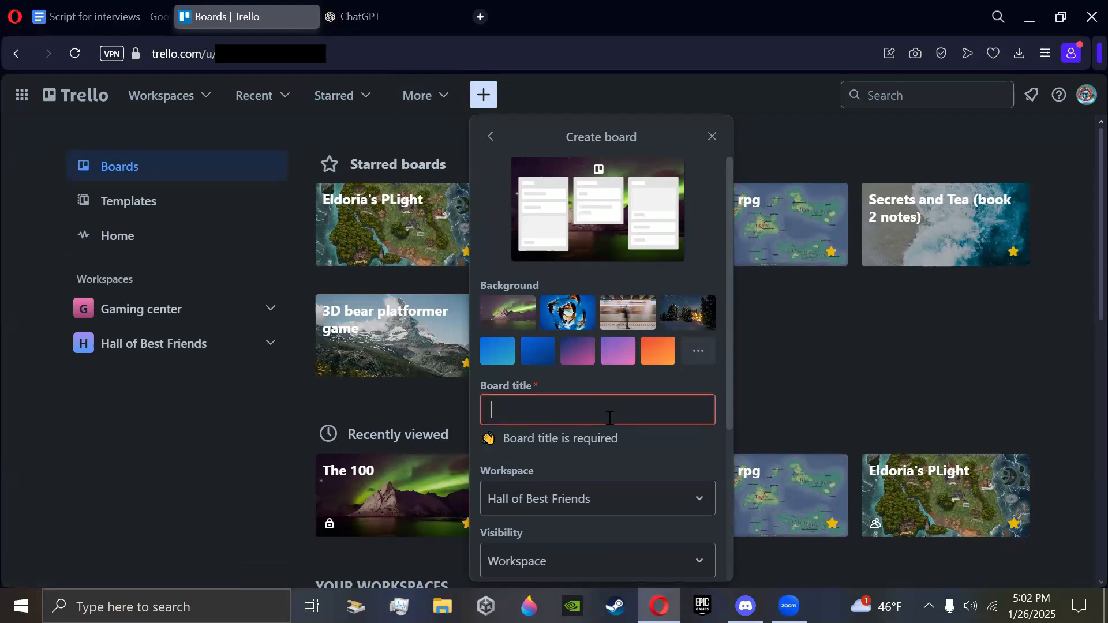
type("TOD ")
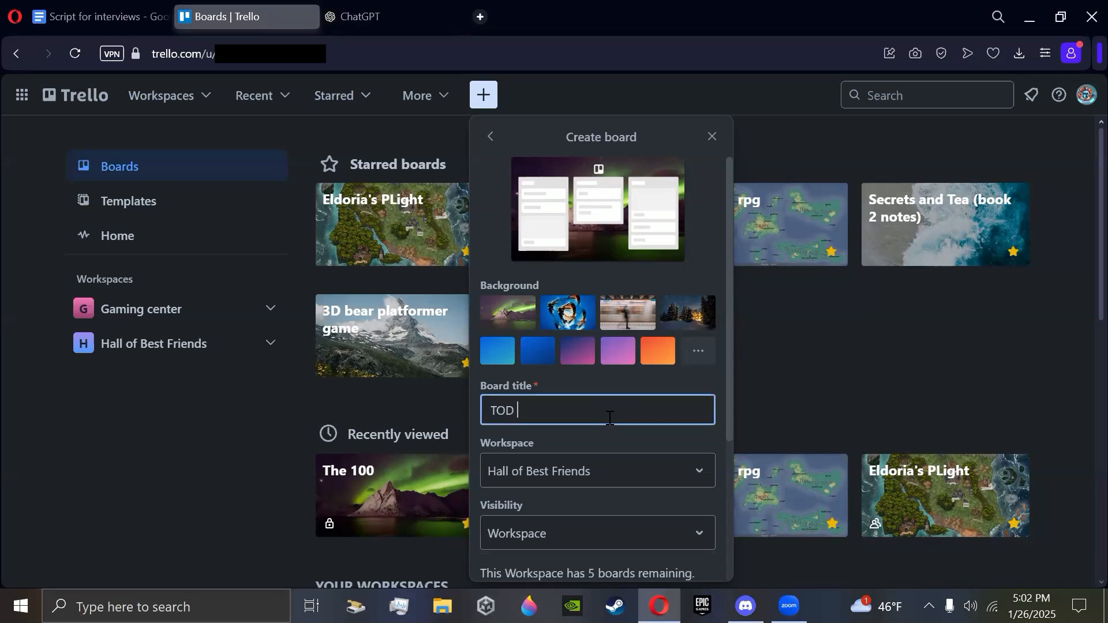
type("TUTORIAL")
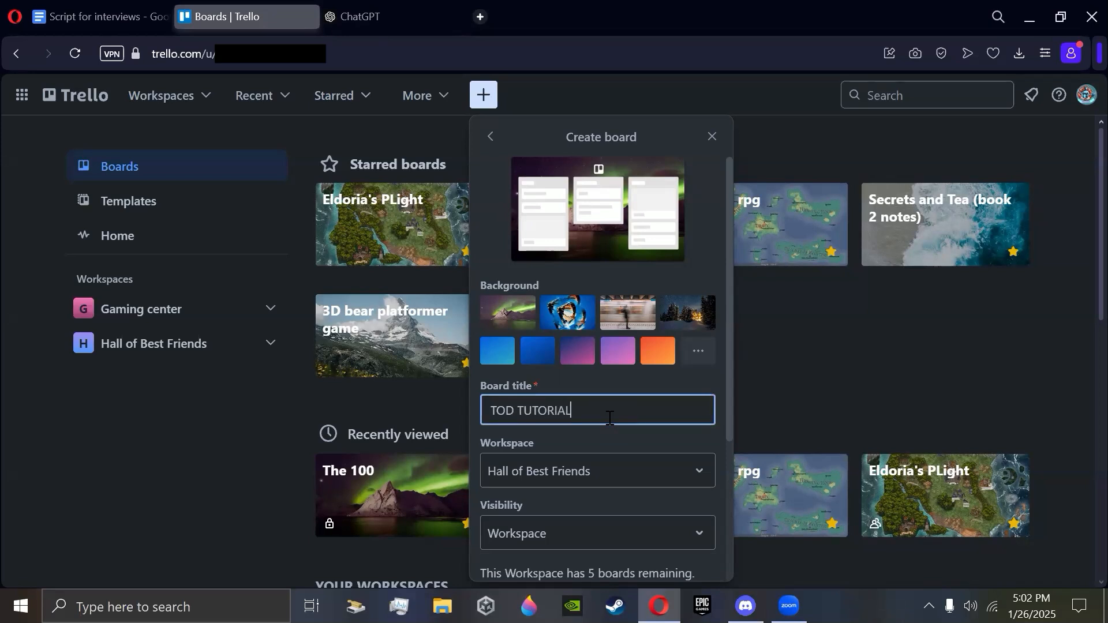
Review the available workspaces for the new board and keep Hall of Best Friends selected.
left_click(636, 479)
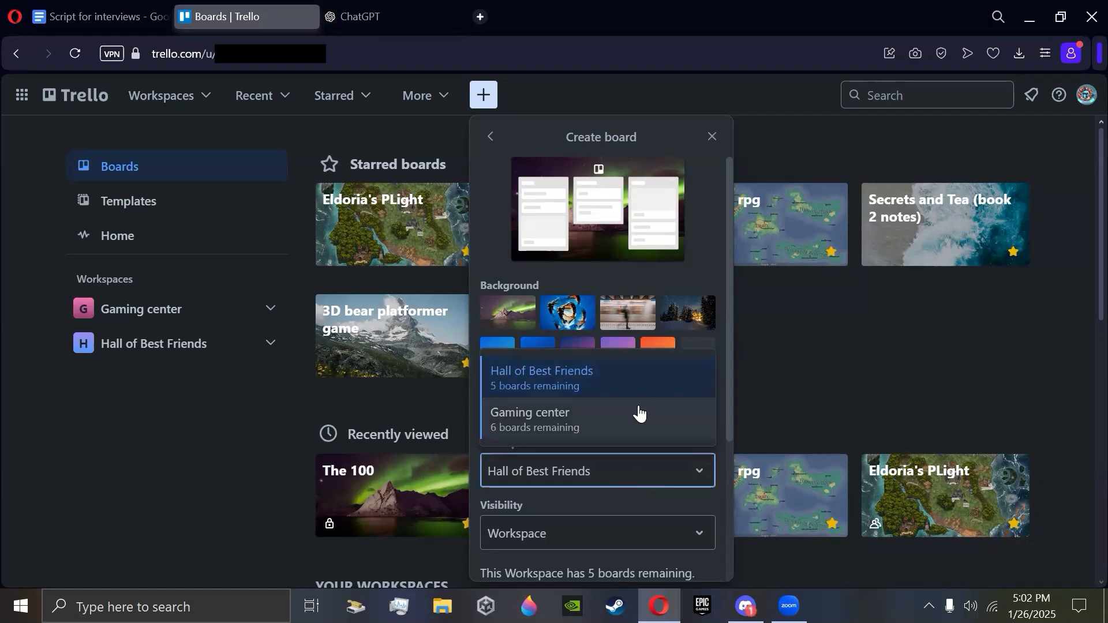
left_click(622, 472)
scroll(606, 487, "down", 3)
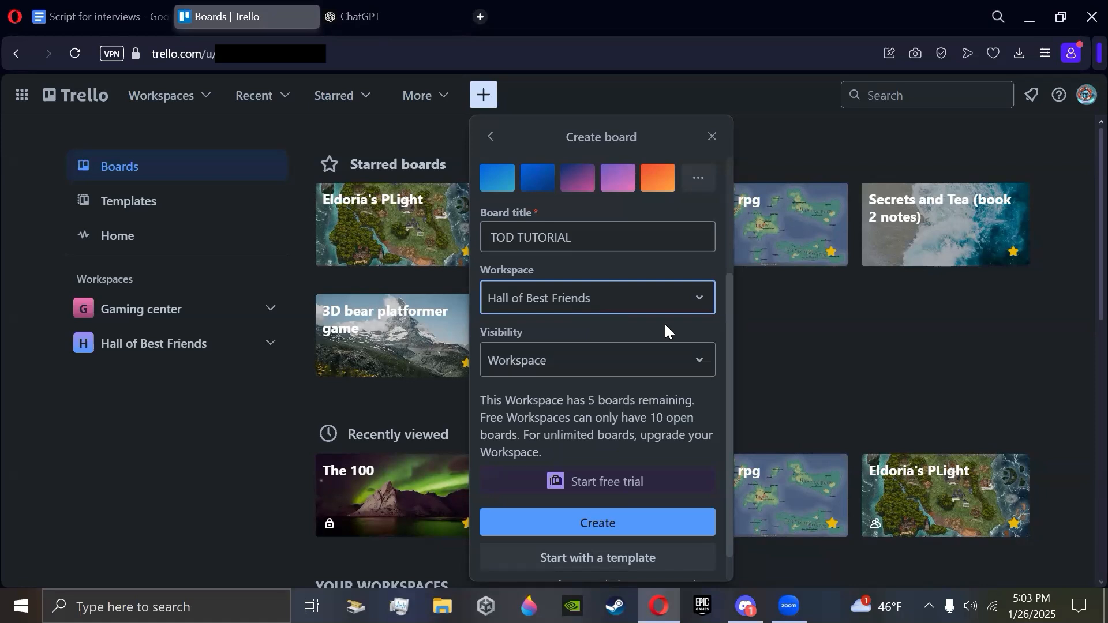
left_click(674, 299)
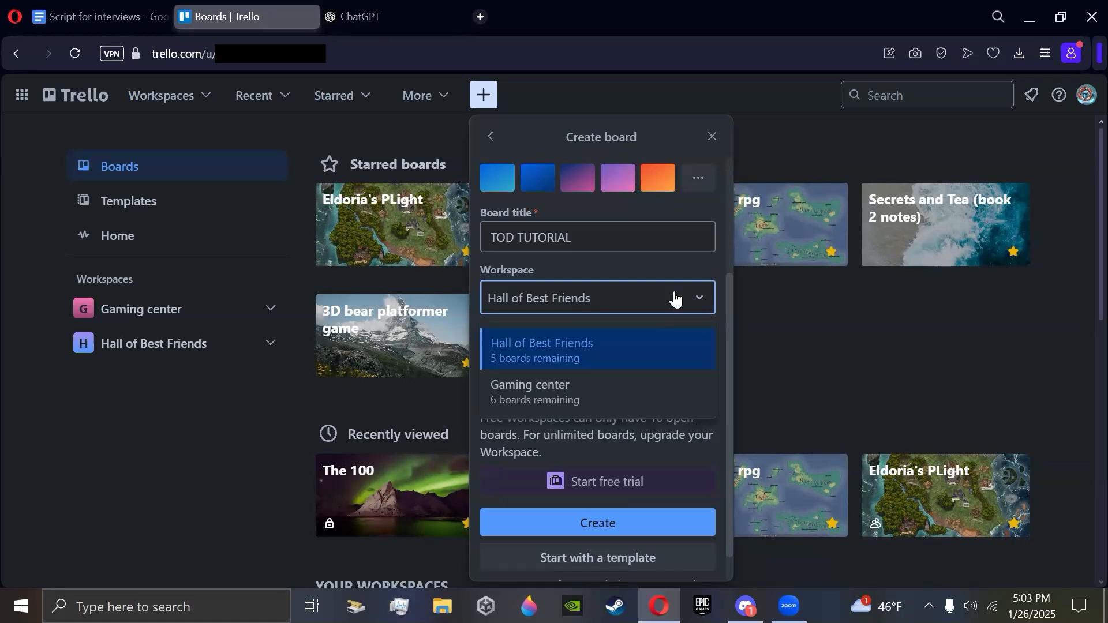
left_click(674, 299)
Set the new board's visibility to Public and create the board.
left_click(658, 364)
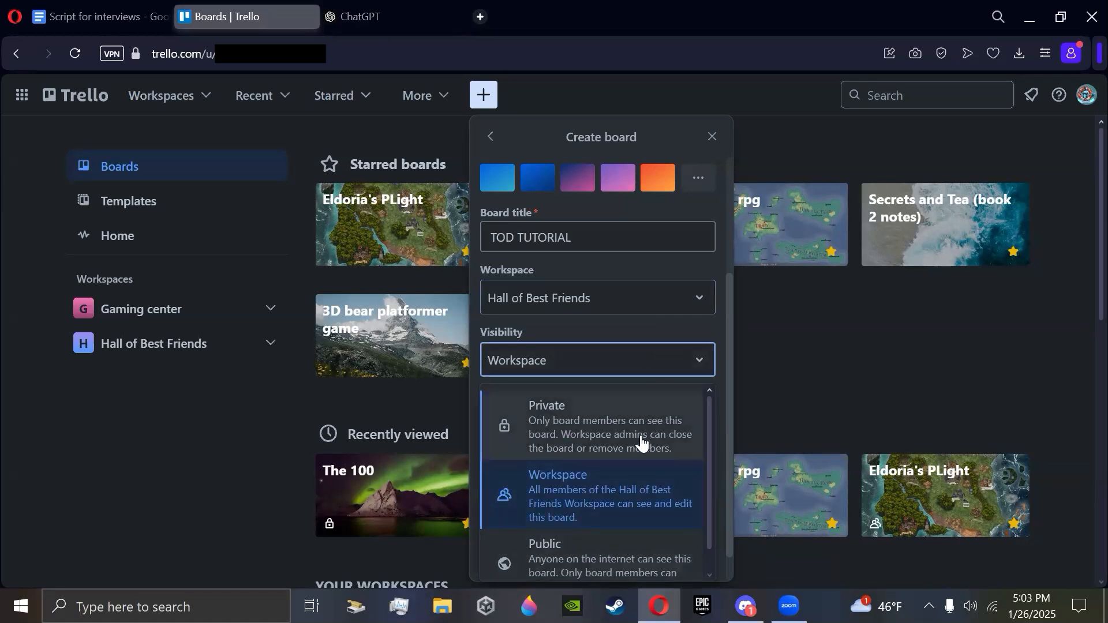
left_click(606, 551)
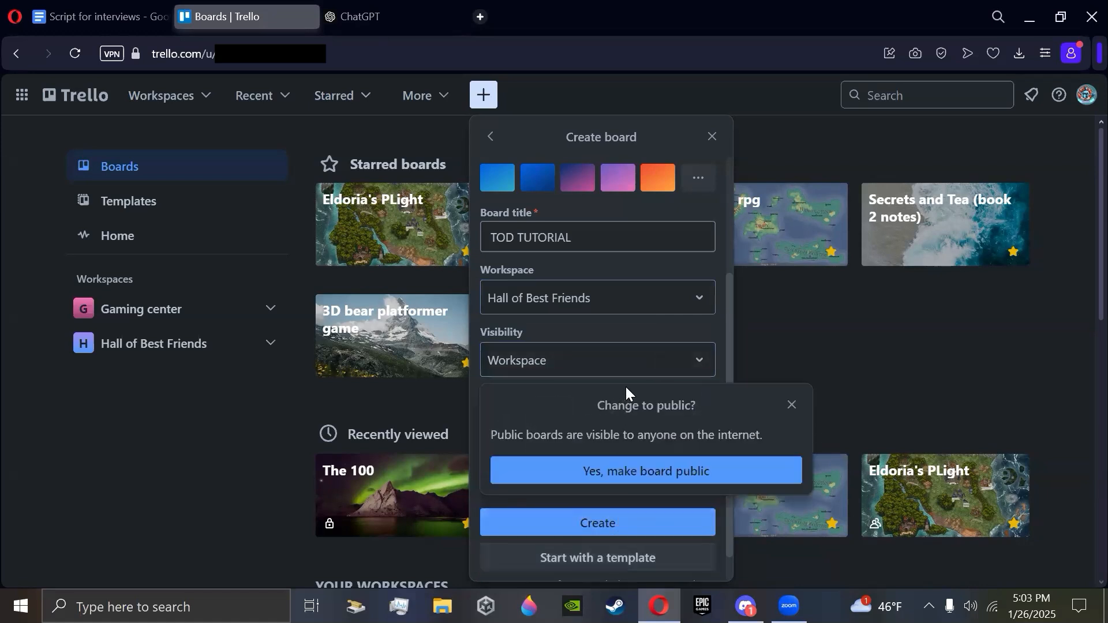
left_click(631, 472)
scroll(641, 391, "down", 1)
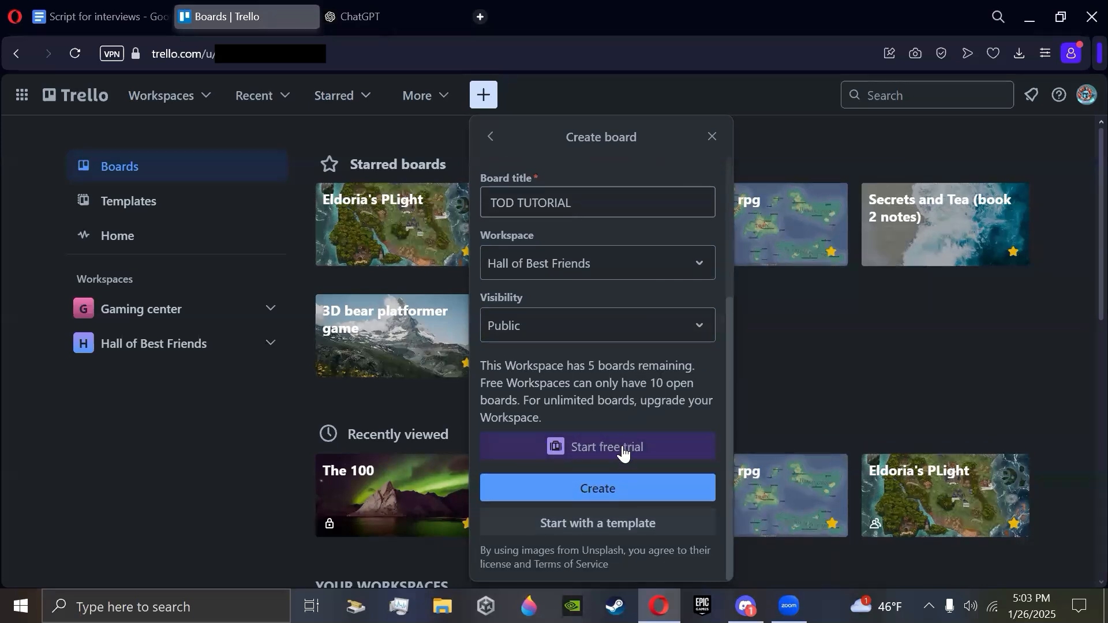
left_click(595, 495)
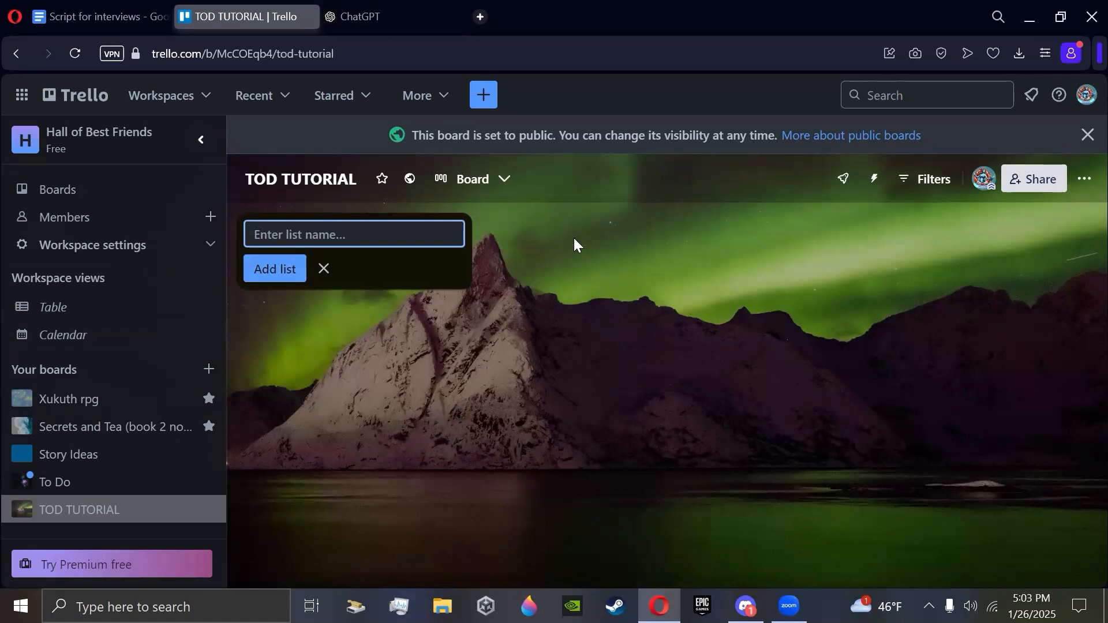
Collapse the workspace sidebar beside the TOD TUTORIAL board.
left_click(206, 140)
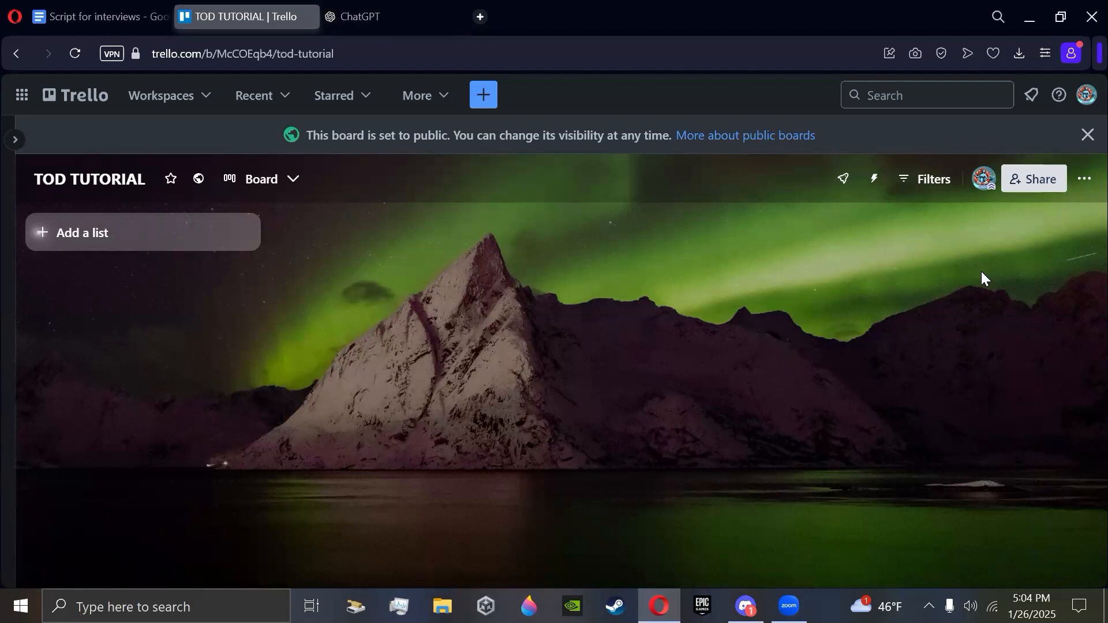
left_click(1085, 179)
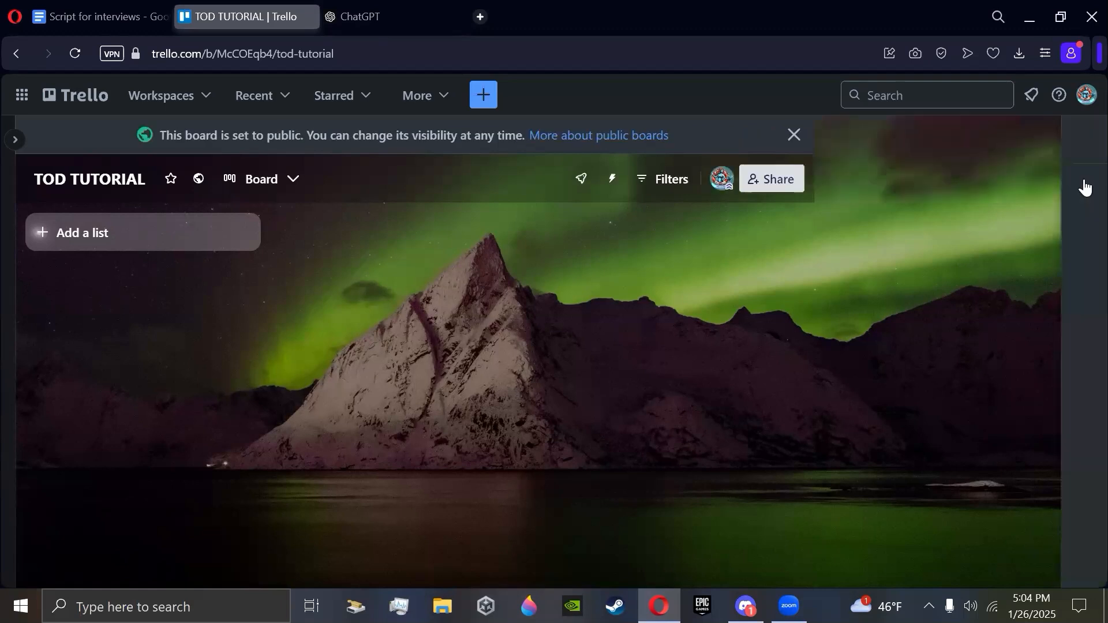
left_click(1083, 141)
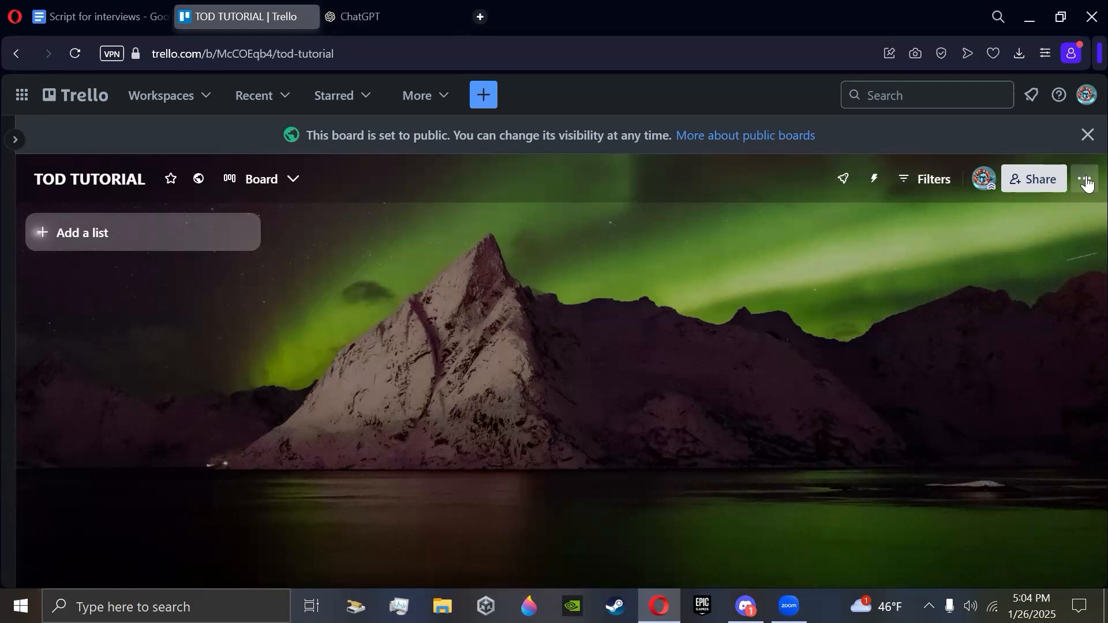
Add the board description "tutorial for TOD: how to trello" and save it.
left_click(1086, 181)
left_click(1009, 202)
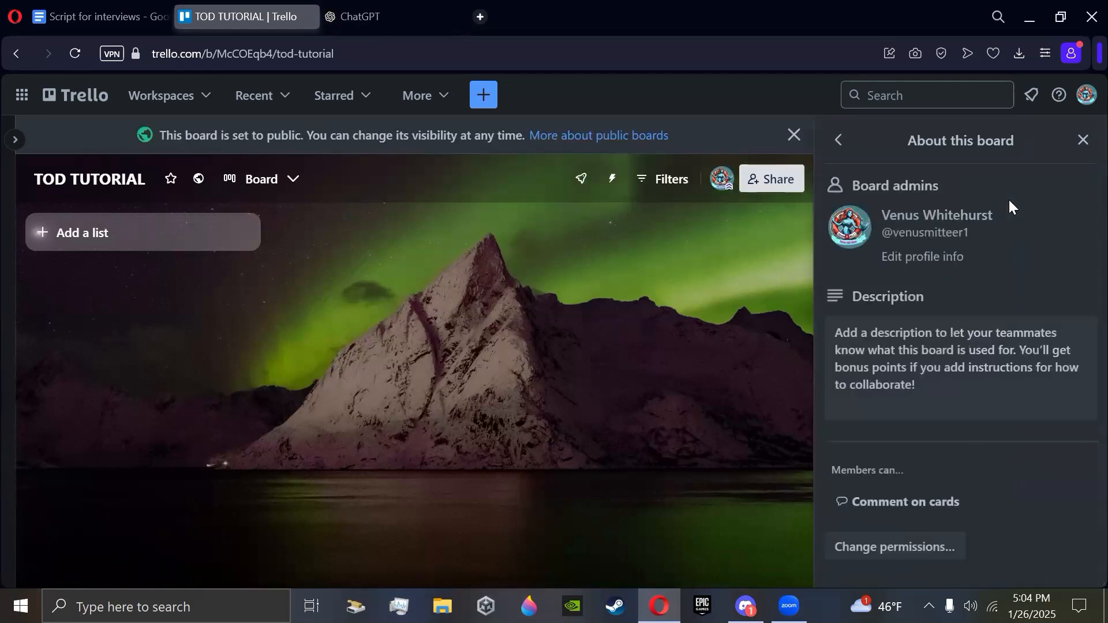
left_click(923, 401)
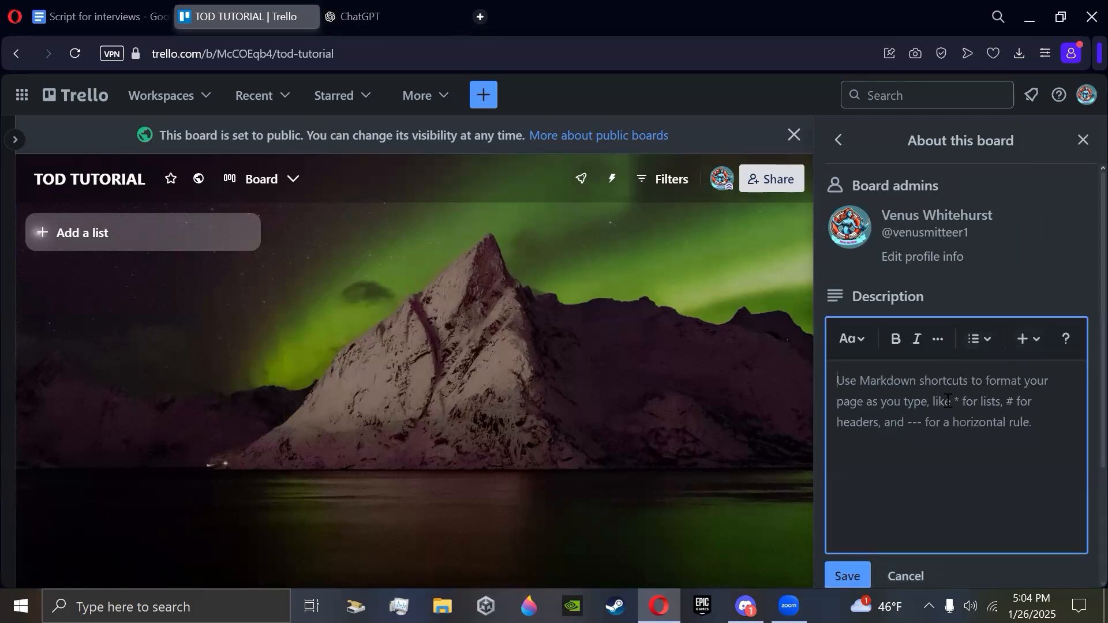
type("tutor")
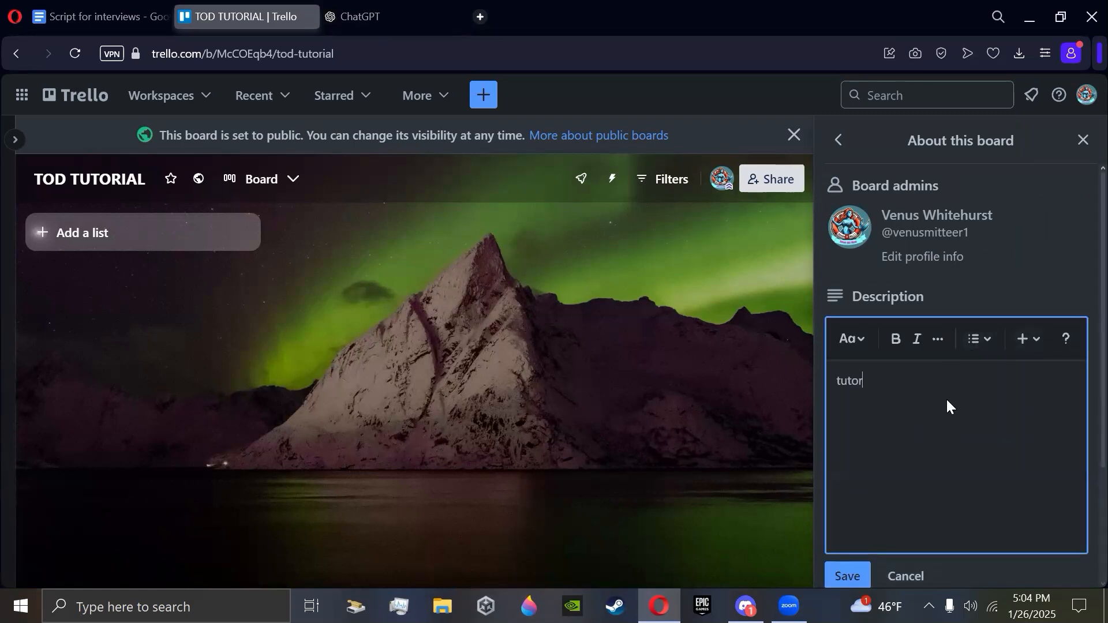
type("ial for TOD: how to trello")
scroll(946, 397, "down", 3)
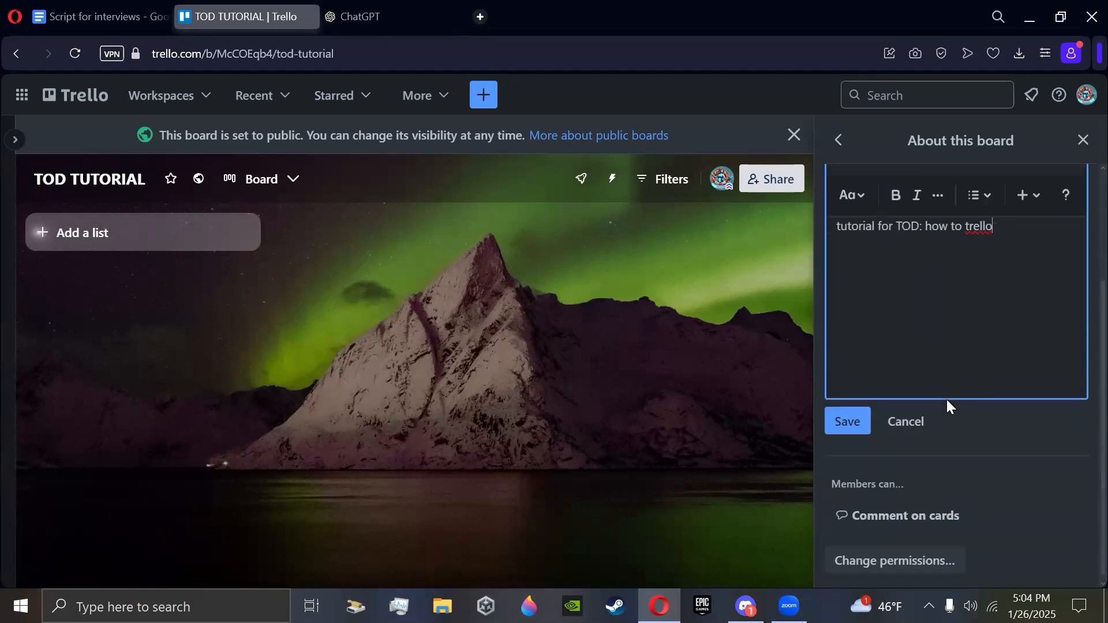
left_click(846, 415)
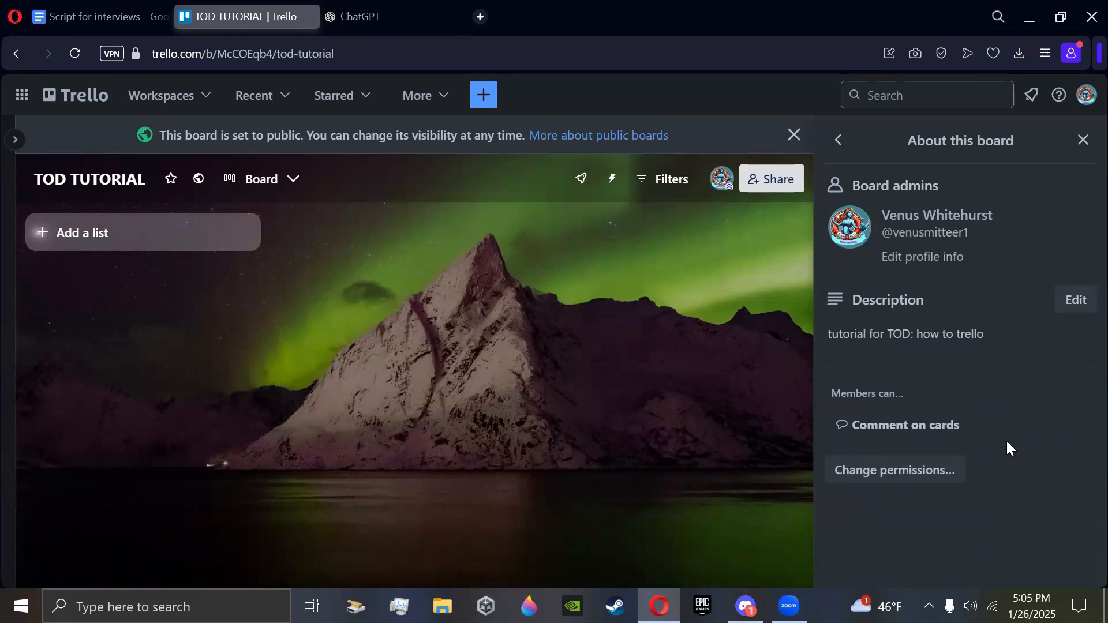
Review the board's commenting permission options, then close the settings.
left_click(922, 475)
left_click(1001, 300)
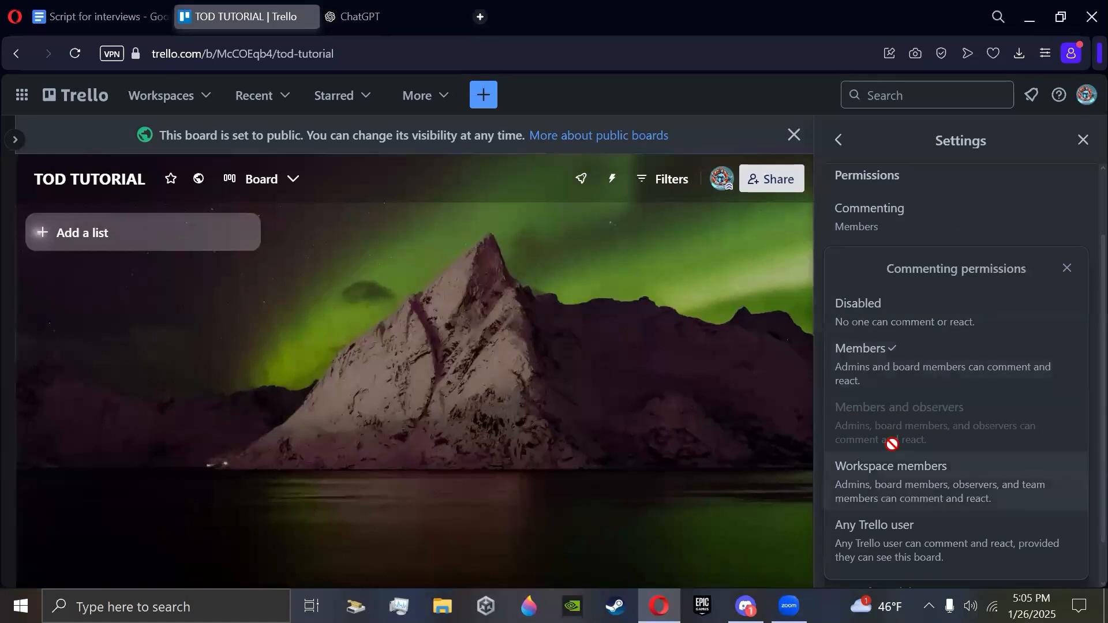
left_click(1084, 140)
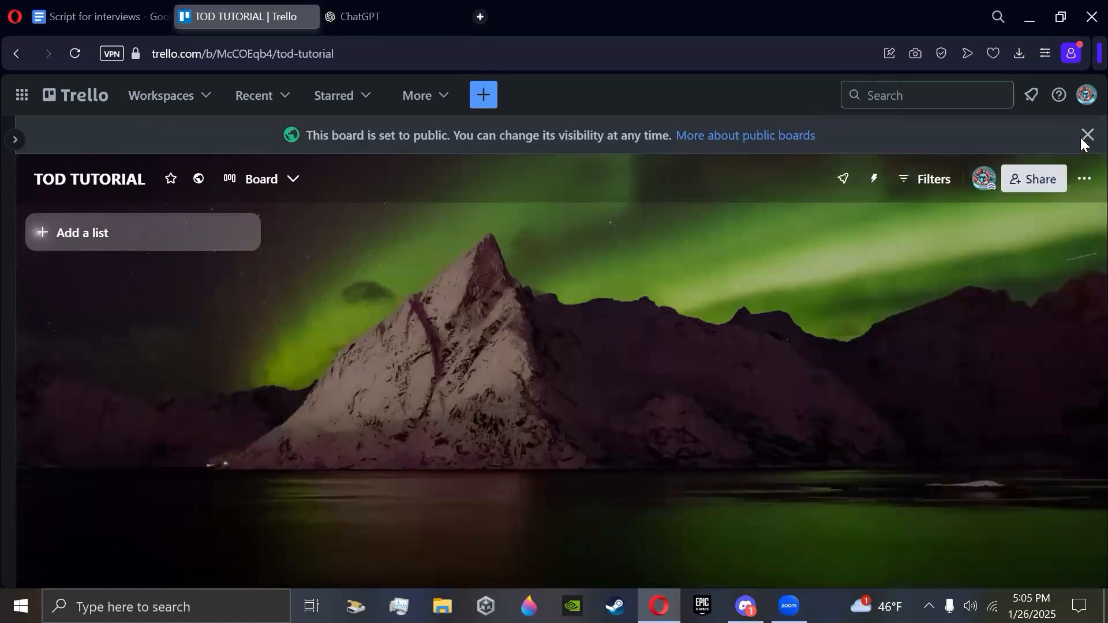
Examine the board's activity log, including its comments view, and its archived items.
left_click(1082, 176)
scroll(1039, 277, "down", 2)
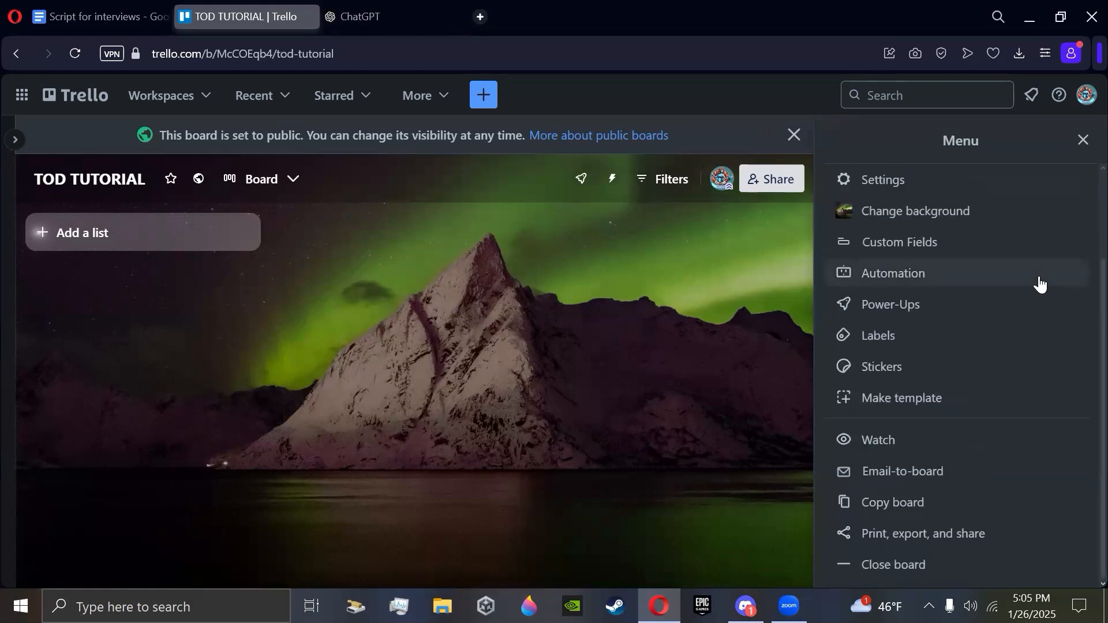
scroll(1039, 283, "up", 2)
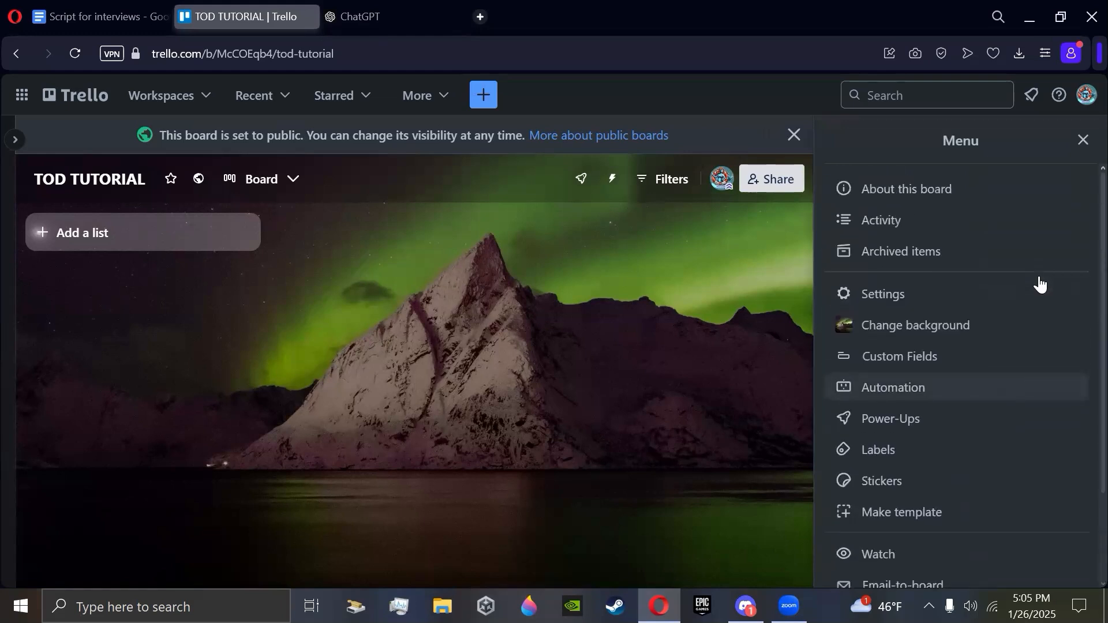
left_click(984, 227)
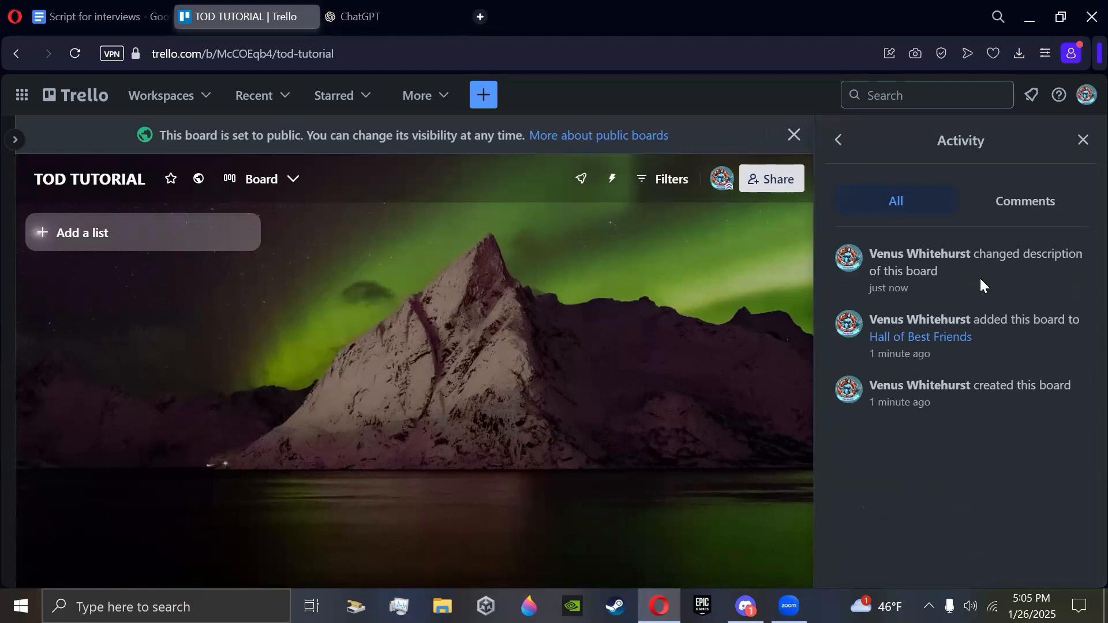
left_click(1001, 207)
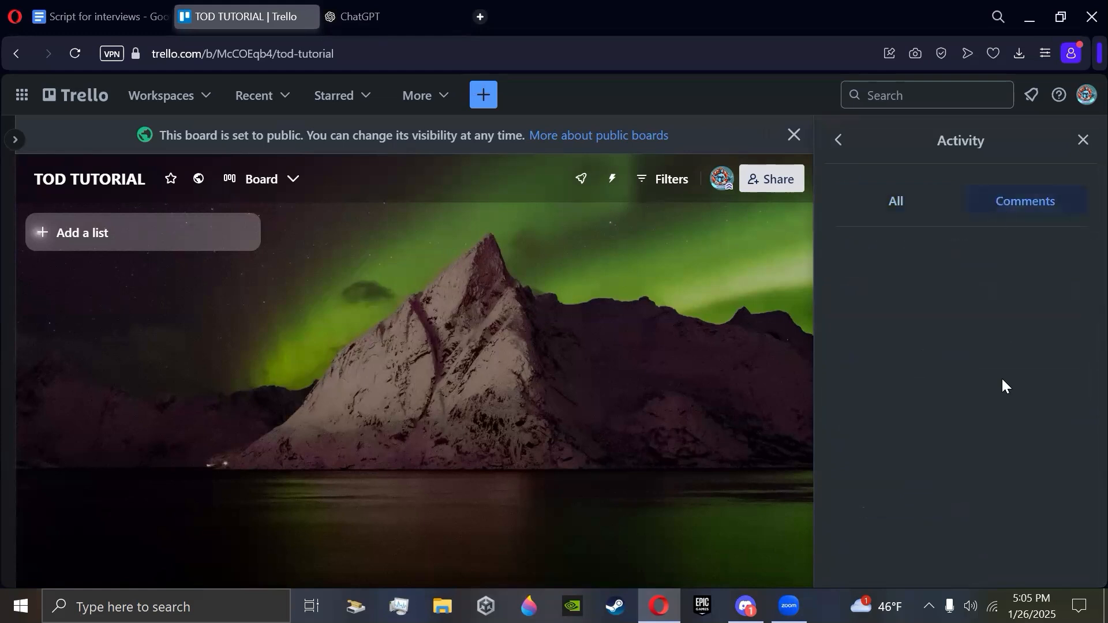
left_click(898, 205)
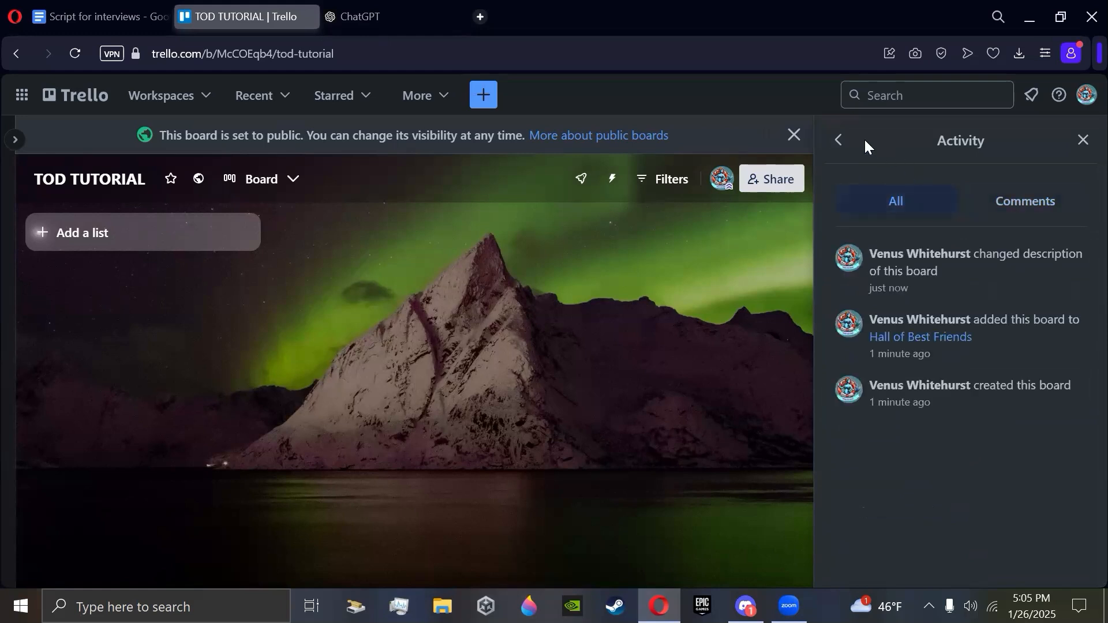
left_click(839, 141)
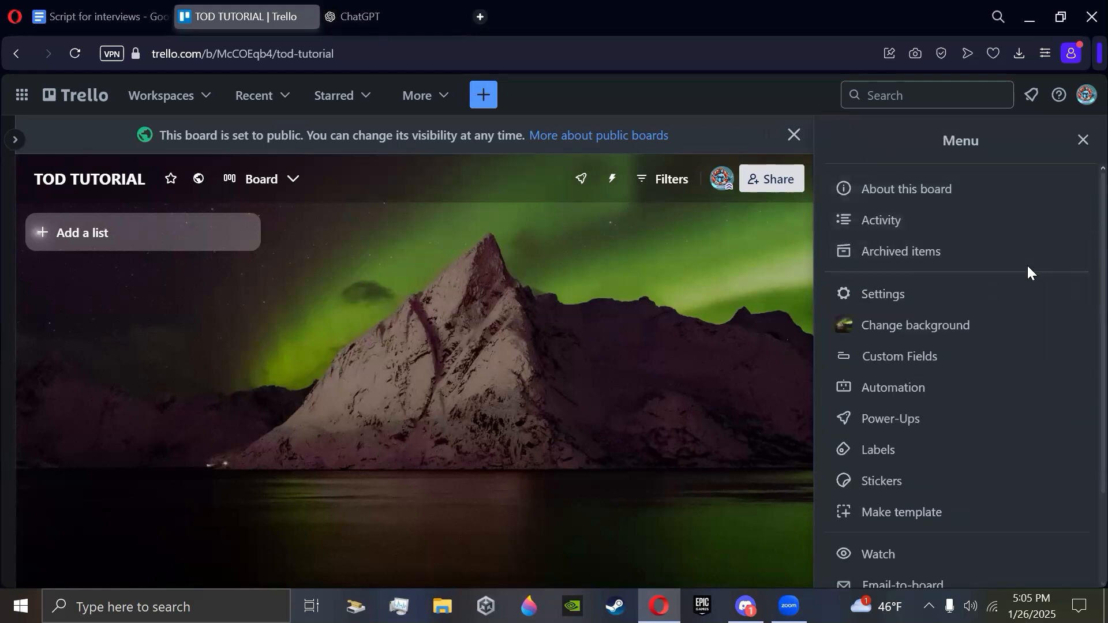
left_click(984, 254)
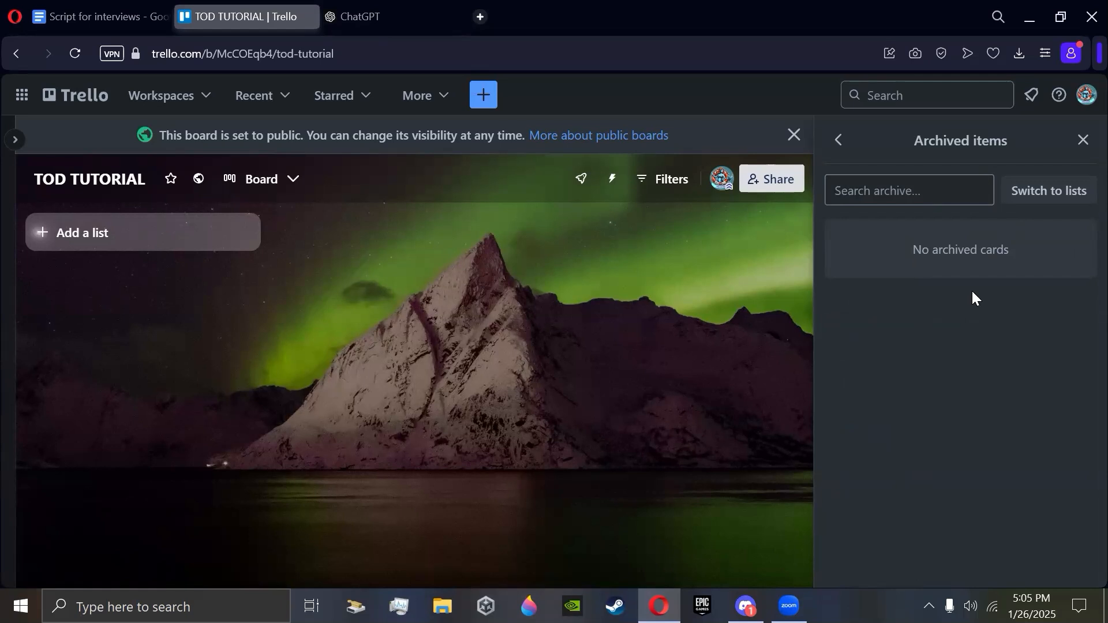
left_click(839, 141)
Change the board background to the custom forested fantasy map image and star the board.
left_click(961, 337)
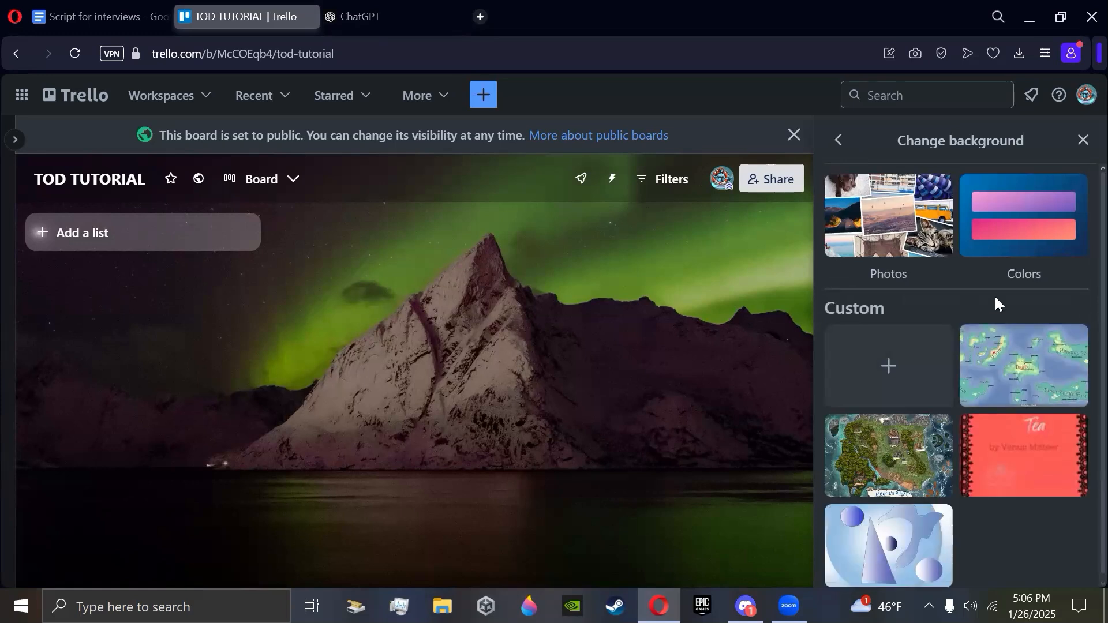
left_click(904, 464)
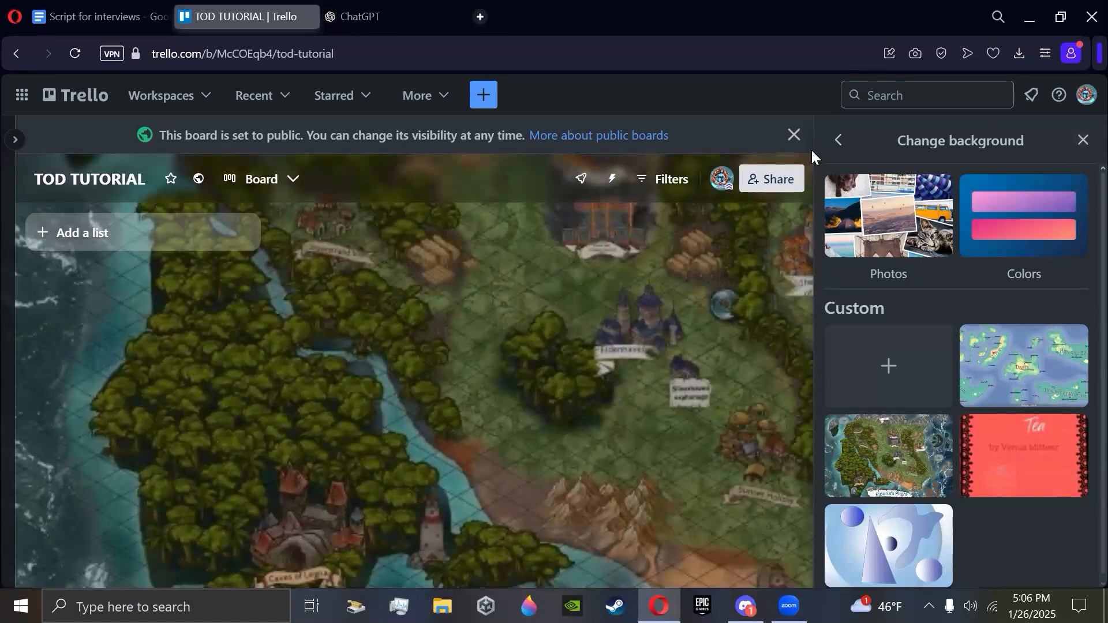
left_click(845, 154)
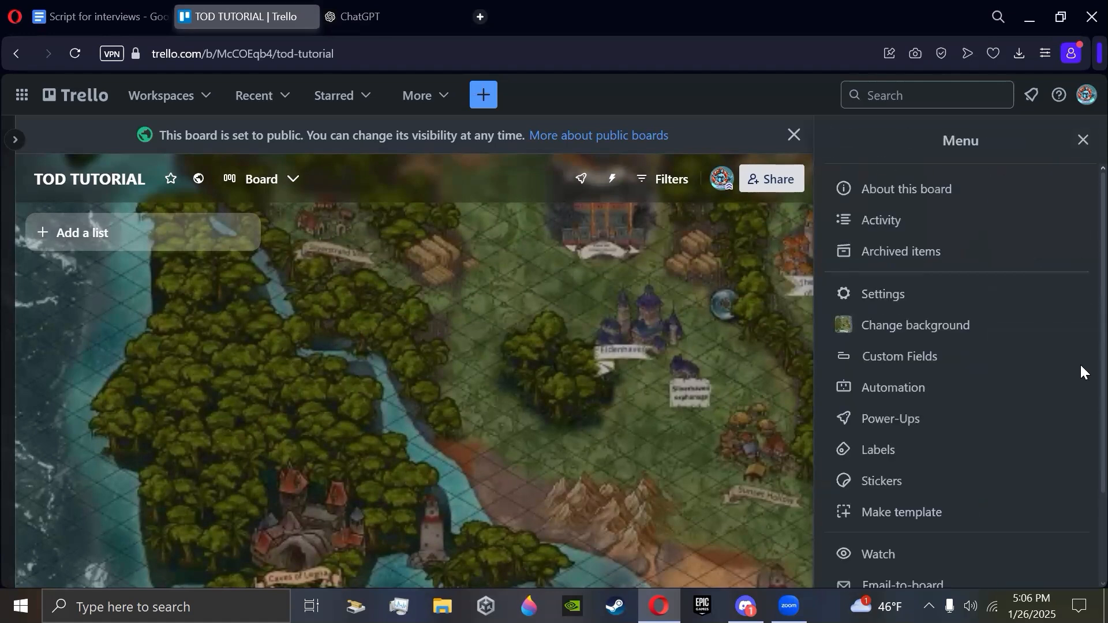
left_click(1083, 140)
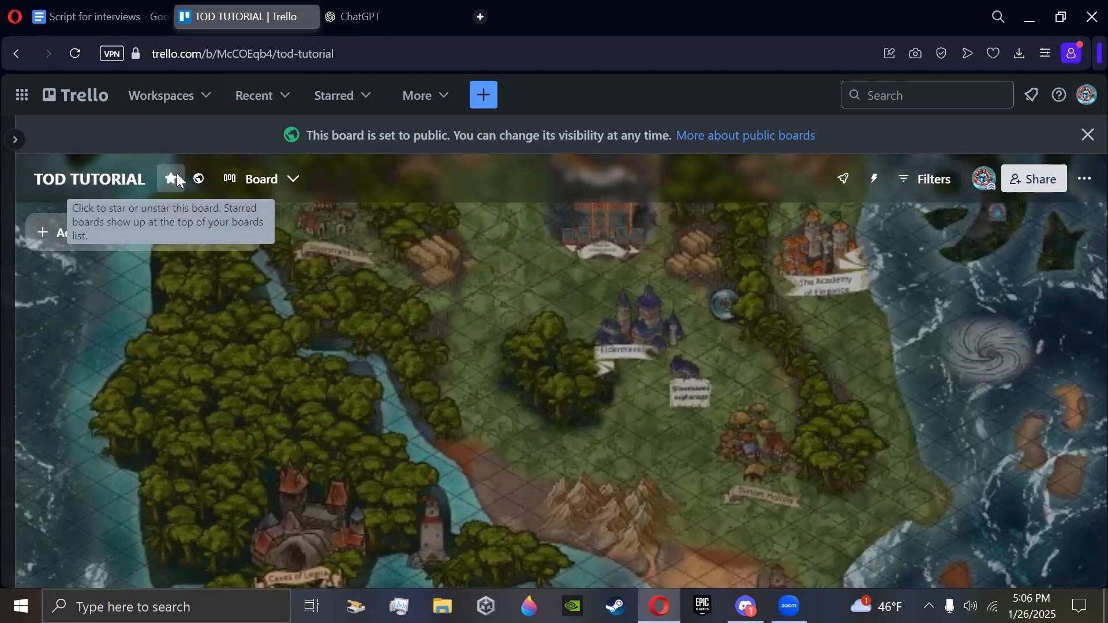
Add a list named "NPCS(NON PLAYER CHARACTERS)" to the board.
left_click(199, 240)
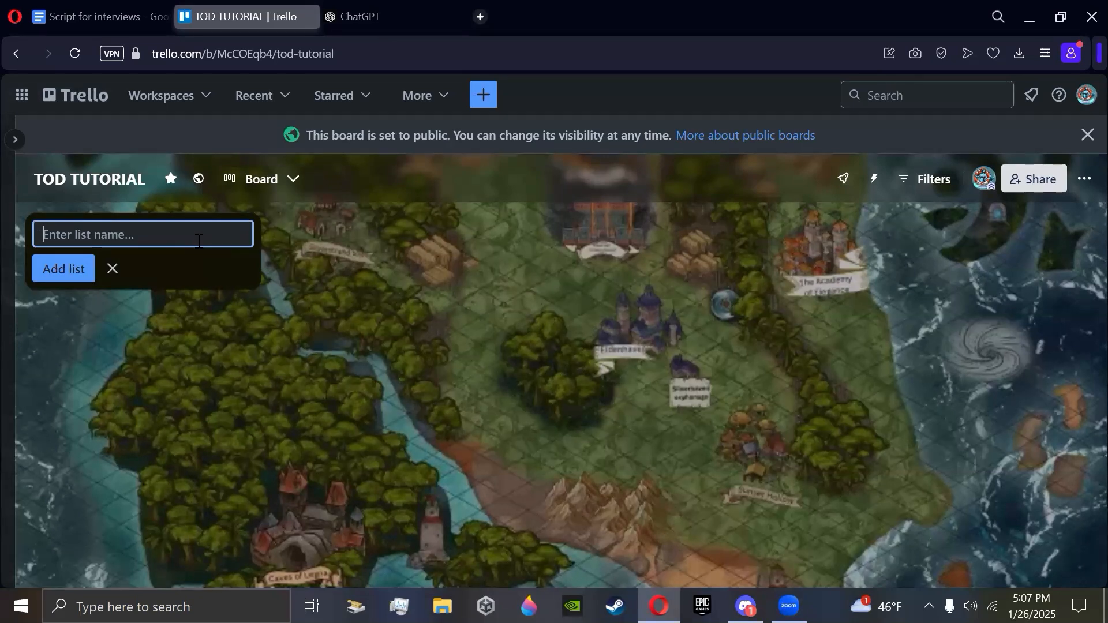
type("NPCS(NON PLAYER CHARACTERS)")
key("Return")
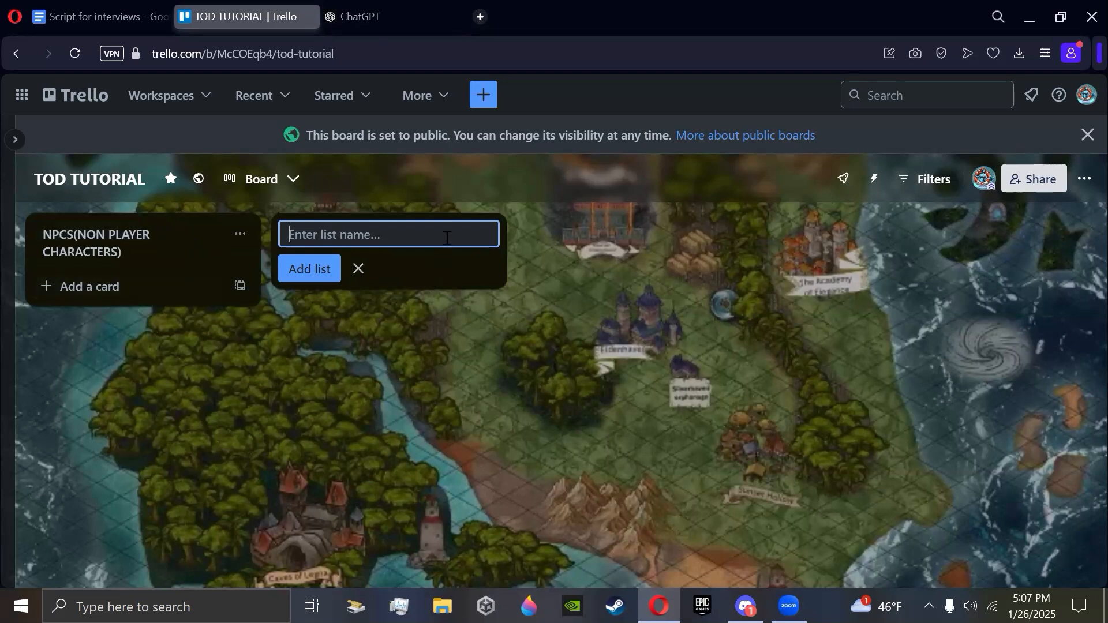
Add two lists named "MAPS" and "ASSETS( WEOPONSLIST, POTIONS, INVENTORIES)" to the board.
type("MAPS")
key("Return")
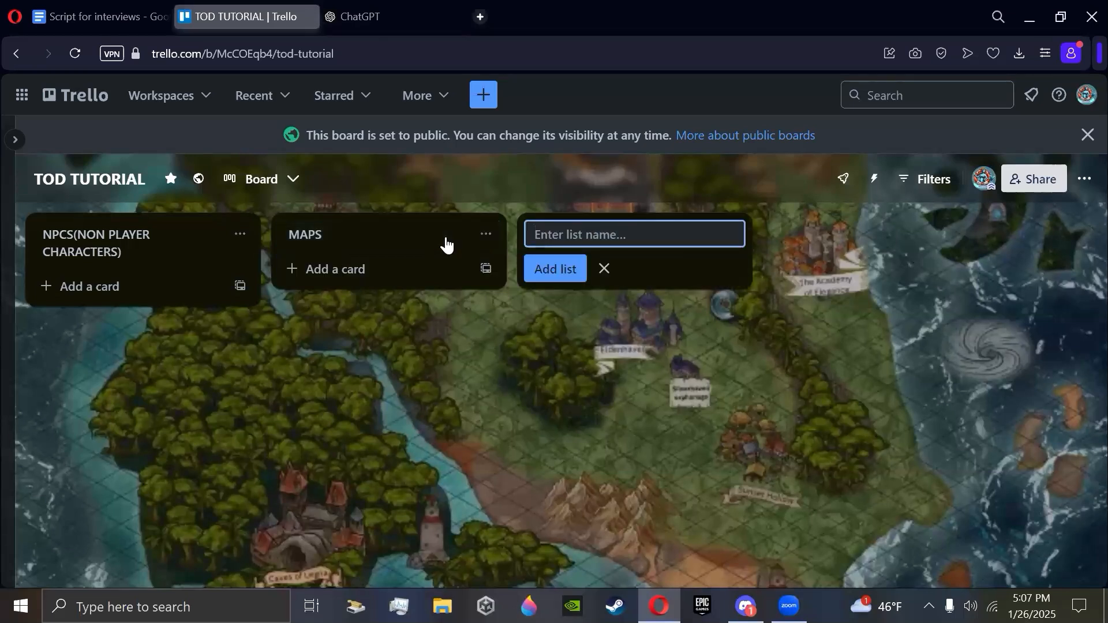
type("ASSETS( WEOPONS")
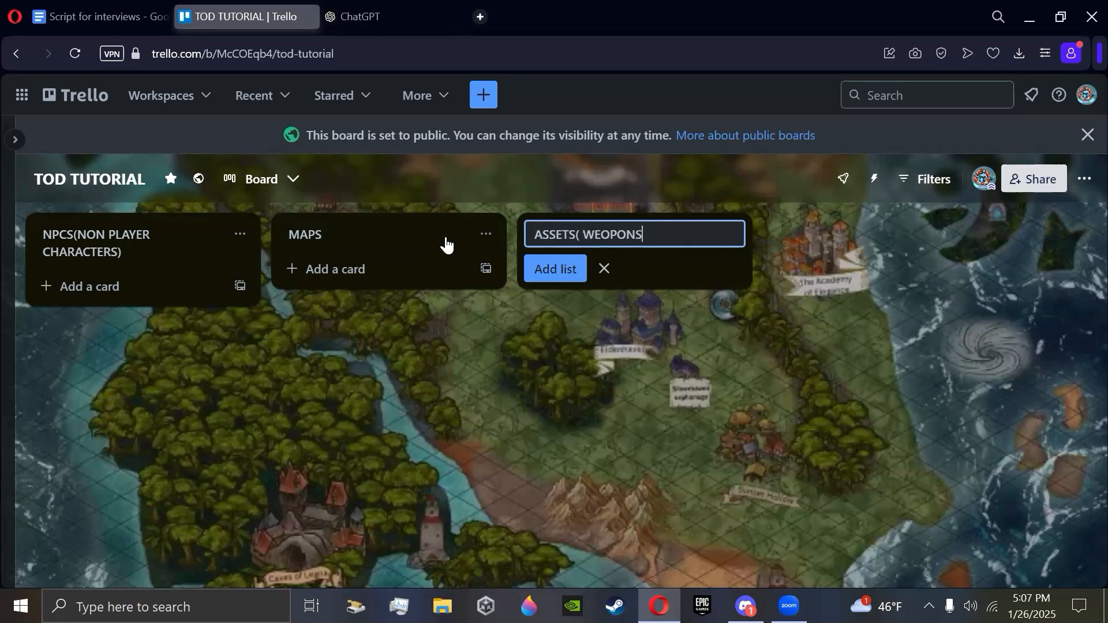
type("LIST, POTIONS, INVENTOR")
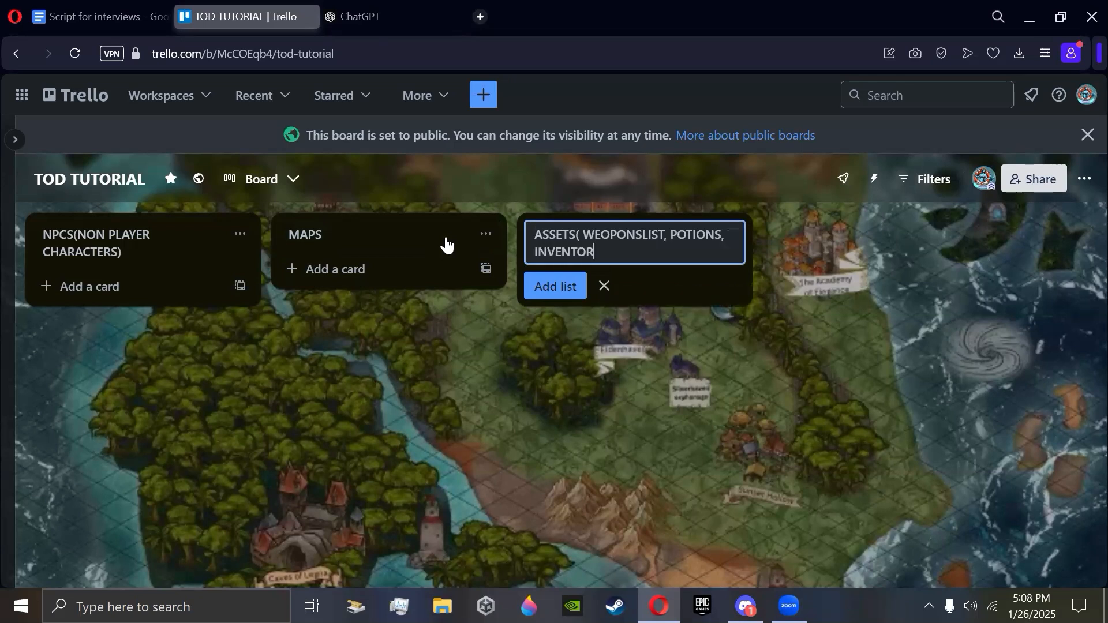
type("IES)")
key("Return")
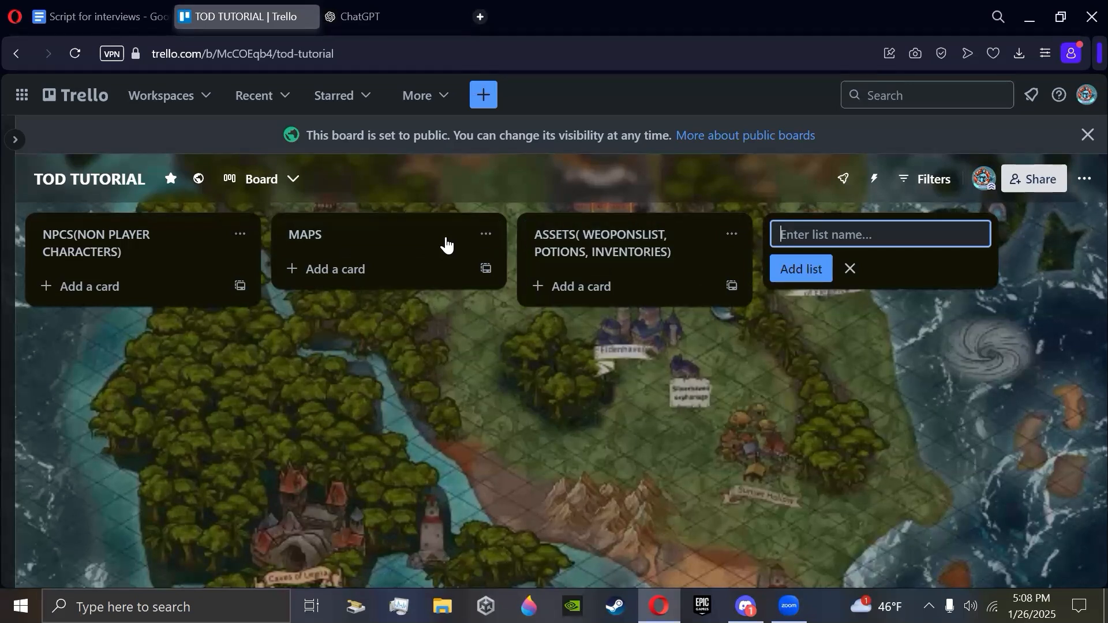
Add two more lists named "TO DO" and "CURRENTLY WORKING ON LIST".
type("t")
key("BackSpace")
type("TO DO")
key("Return")
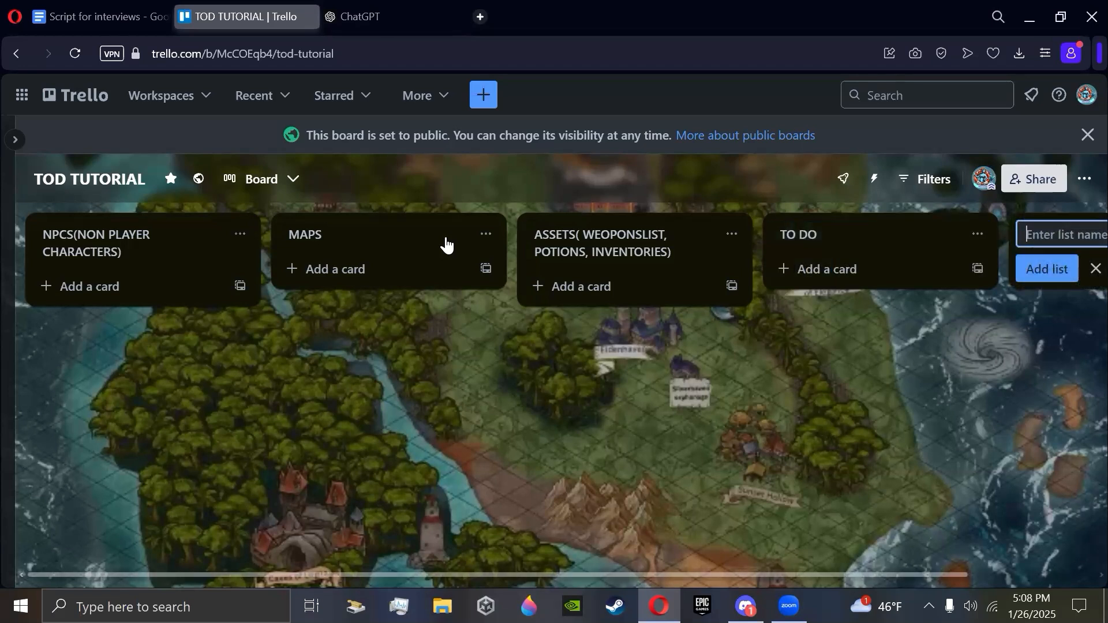
type("CURRENTLY WORK")
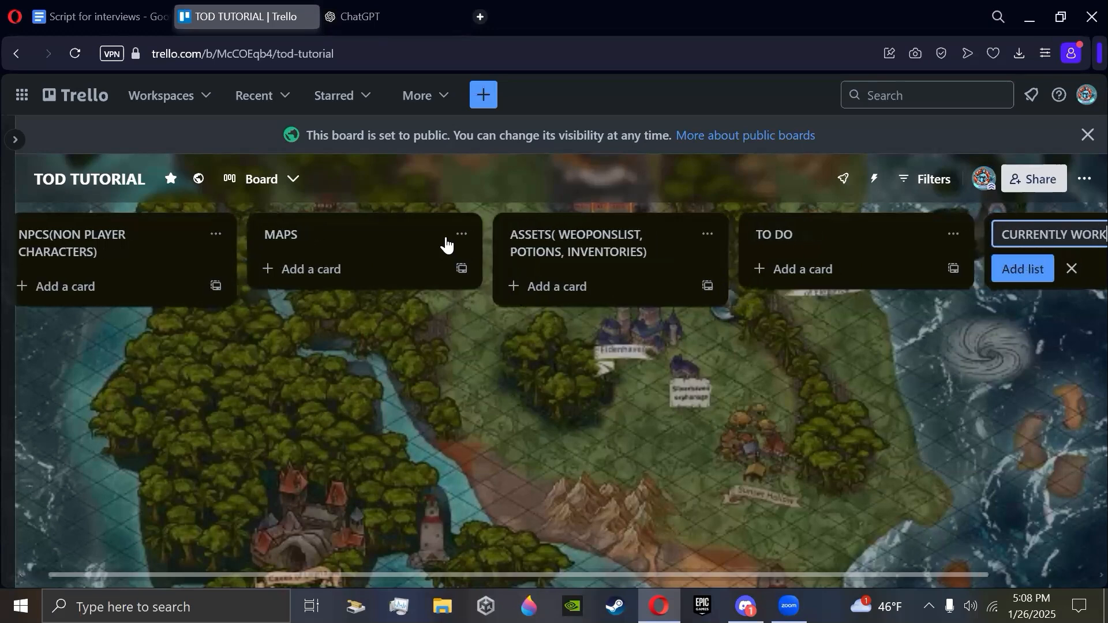
type("ING ON LIST")
key("Return")
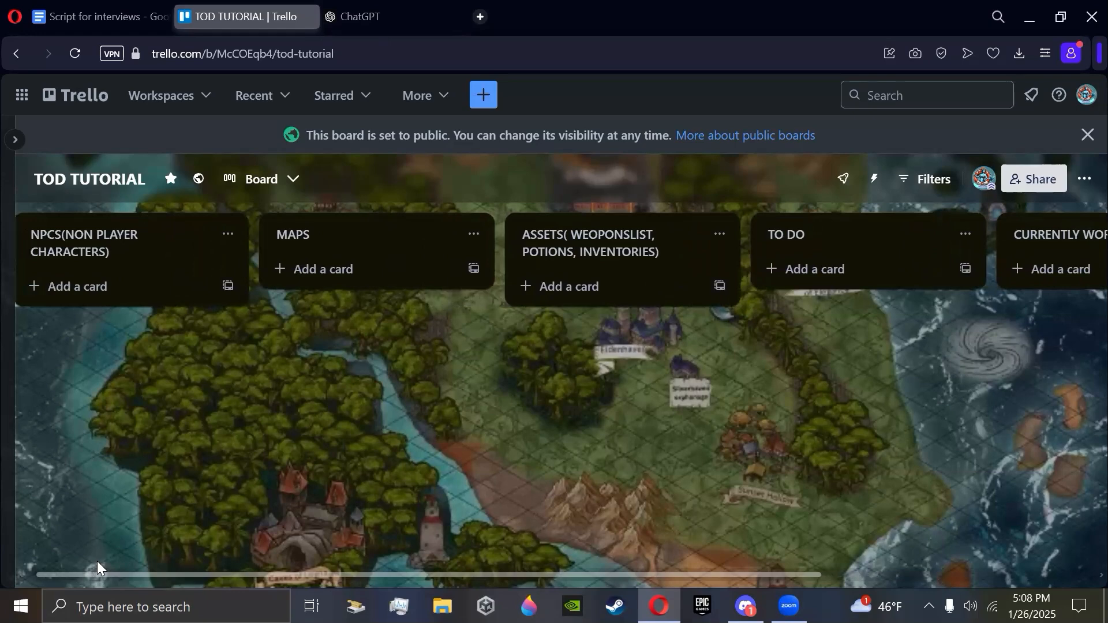
Reorder the lists so TO DO comes first and CURRENTLY WORKING ON LIST second, ahead of the NPCS list.
left_click_drag(97, 561, 83, 555)
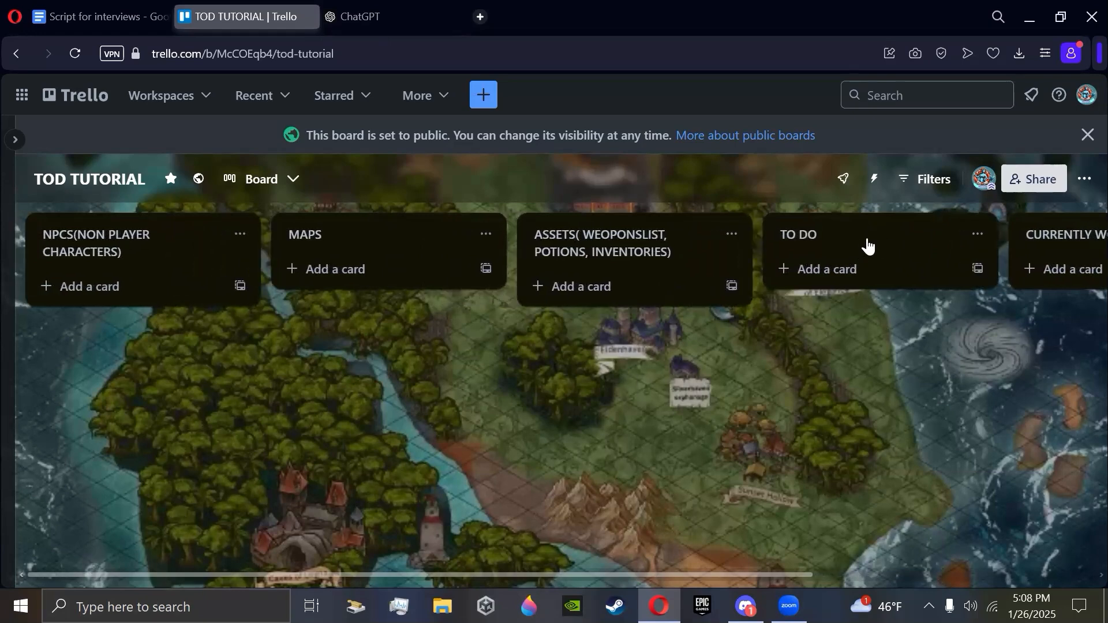
left_click_drag(867, 245, 108, 260)
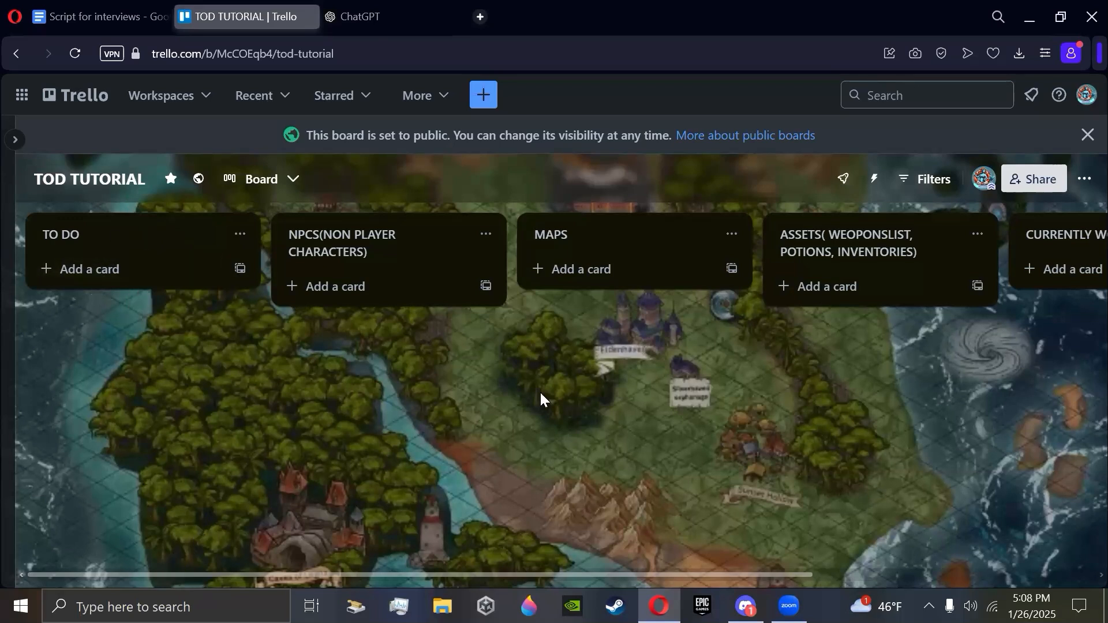
left_click_drag(1071, 237, 346, 288)
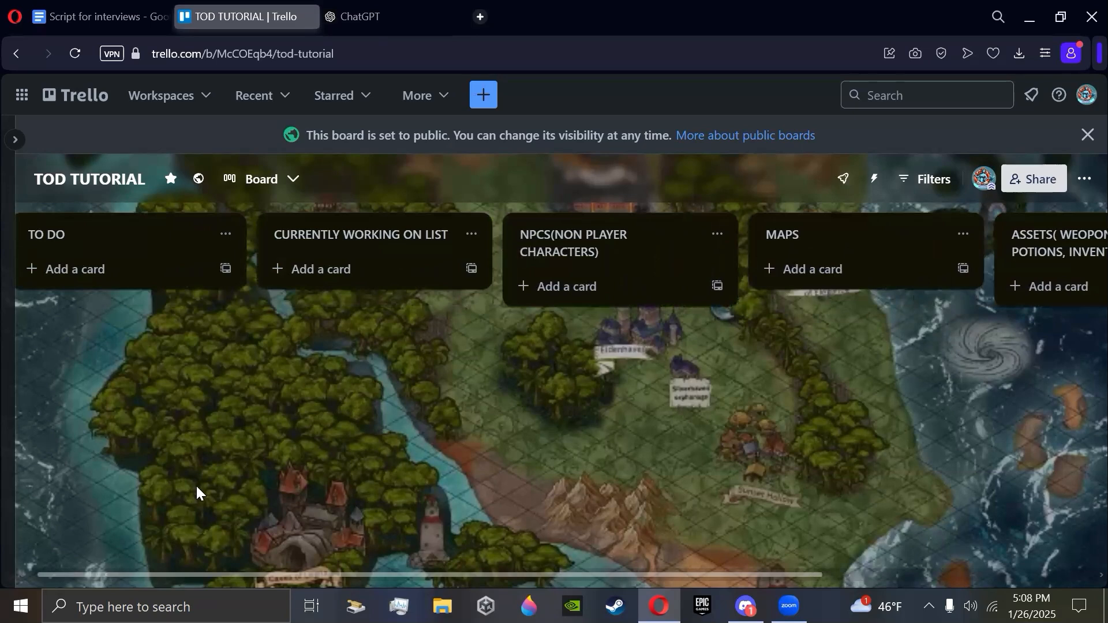
Add a list named "DONE-COMPLETE" at the end of the board.
left_click_drag(180, 572, 456, 573)
left_click(976, 241)
type("DONE-COMPLETE")
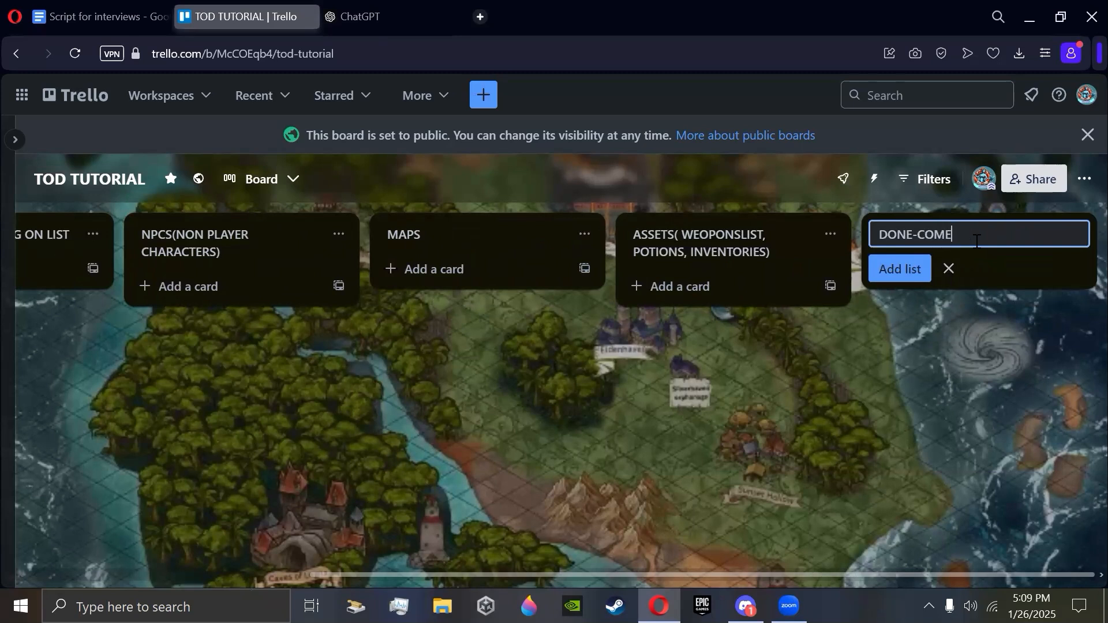
key("Return")
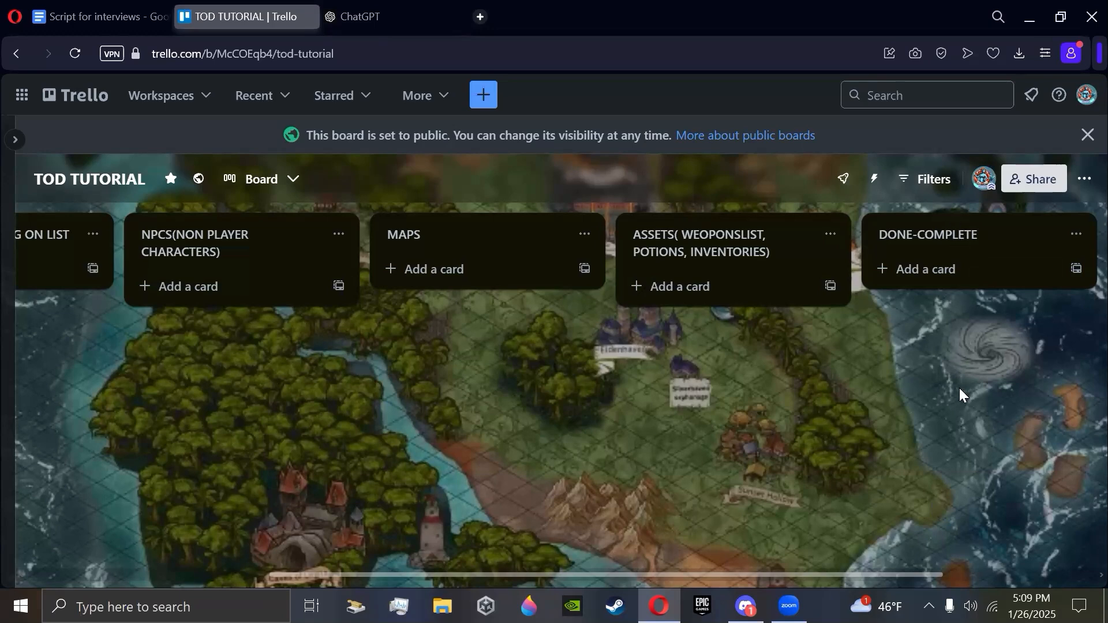
Add cards titled "INNKEEPER" and "BLACKSMITH" to the NPCS(NON PLAYER CHARACTERS) list.
left_click(266, 575)
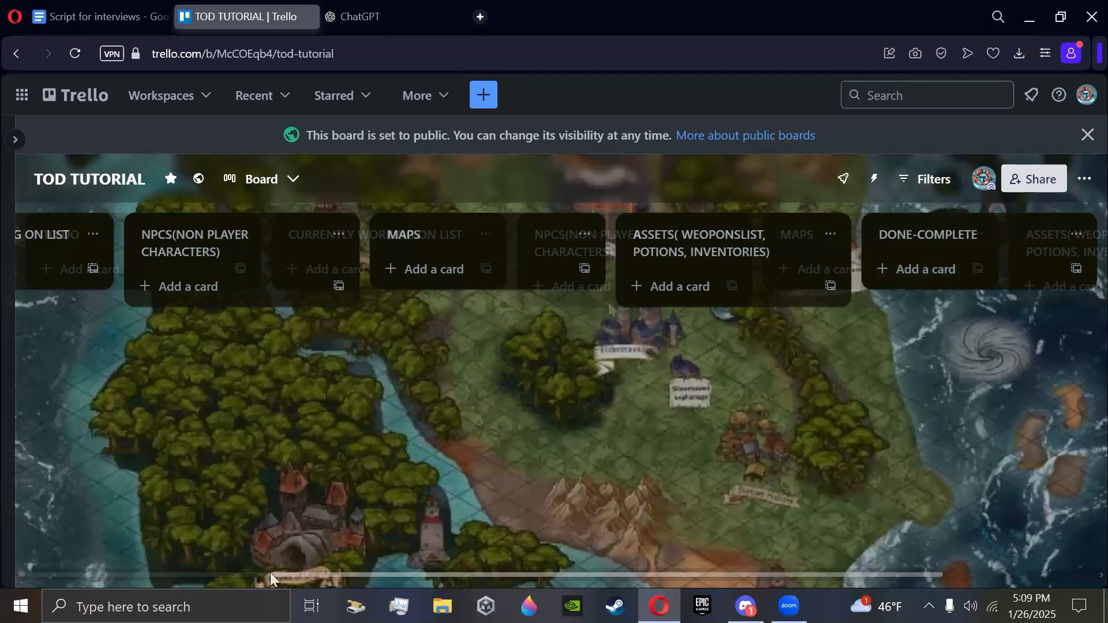
left_click(616, 295)
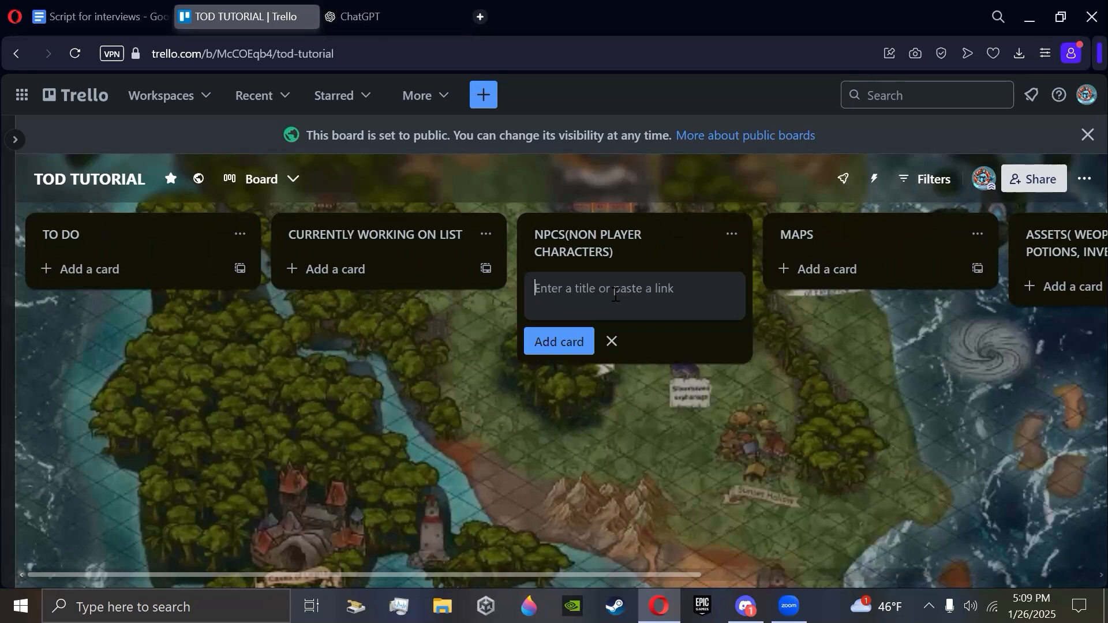
type("INNKEEPER")
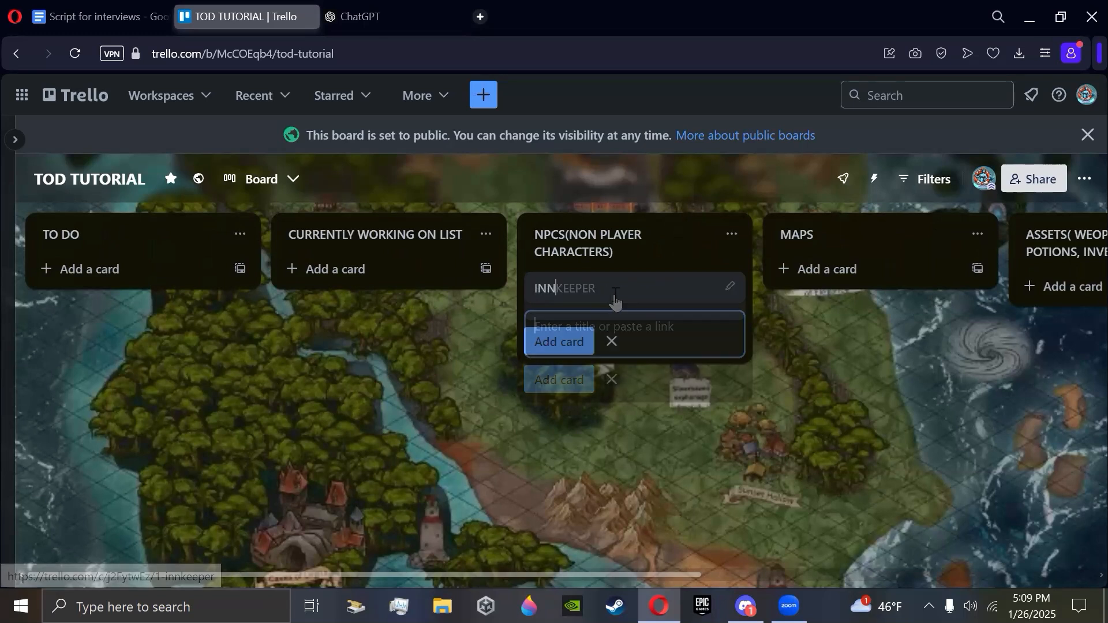
key("Return")
type("BLACKSSMI")
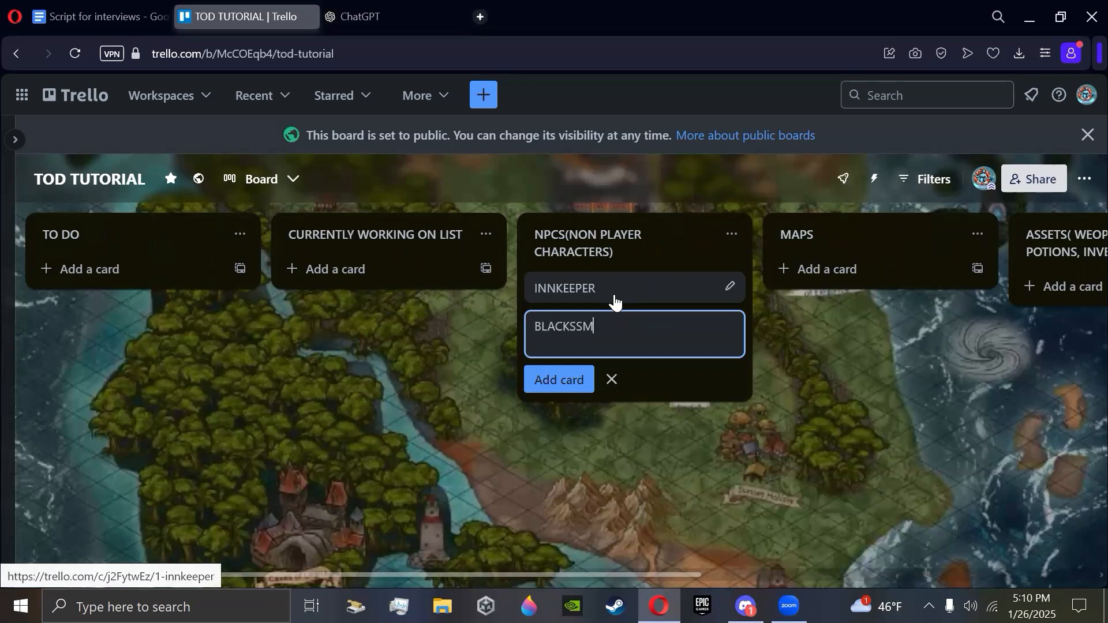
key("BackSpace")
key("BackSpace")
key("BackSpace")
type("MITH")
key("Return")
Add a third card titled "STABLEBOYJ" below BLACKSMITH in the NPCS list.
type("STAB")
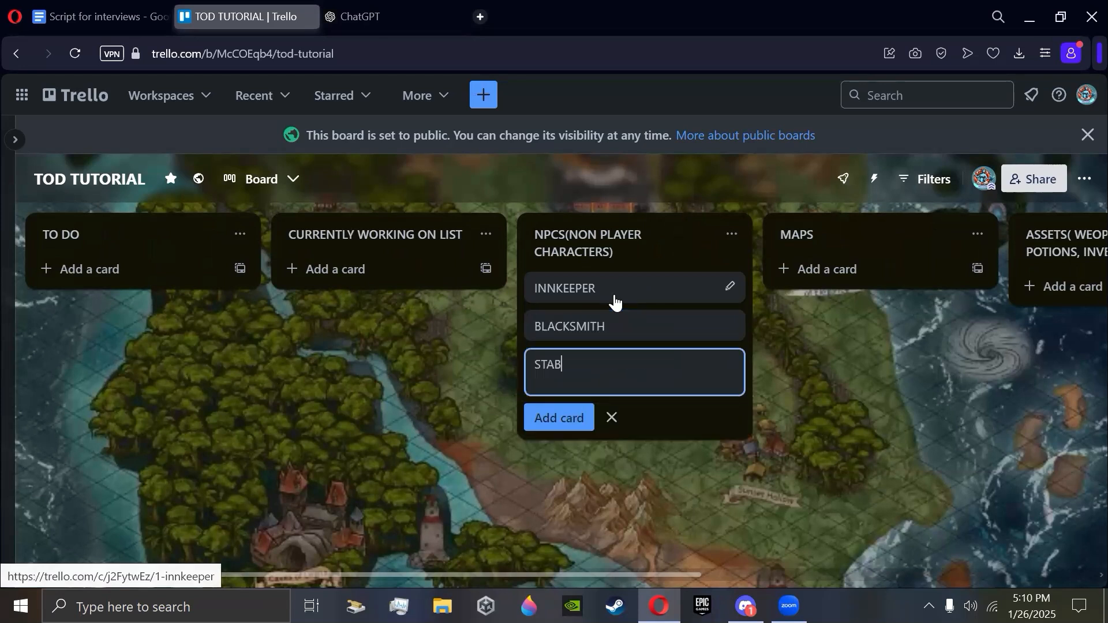
type("LEBOYJ")
key("Return")
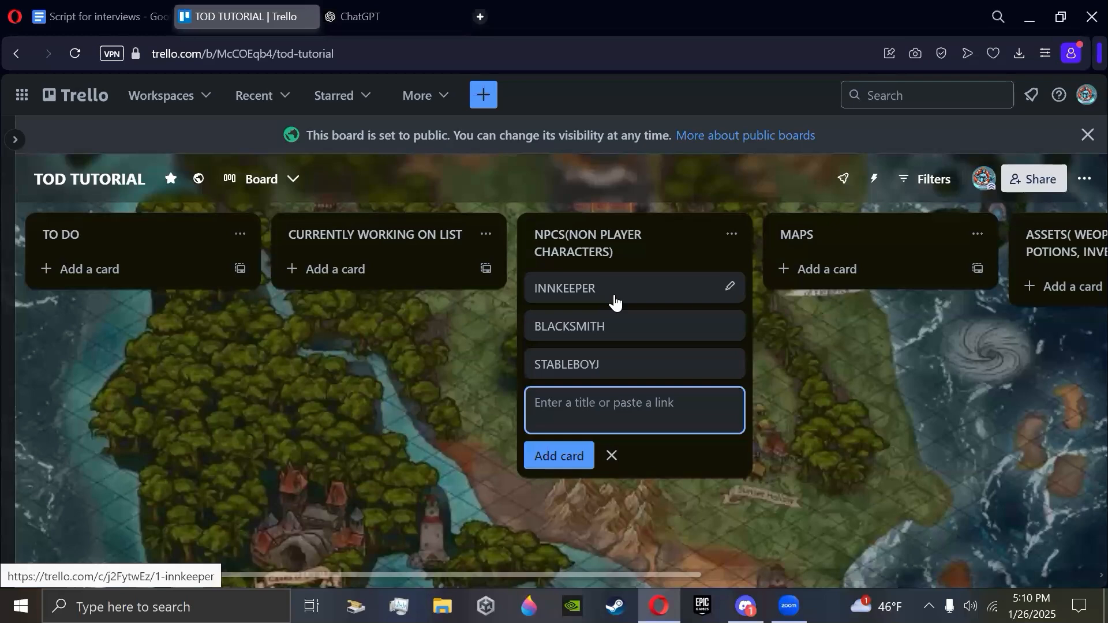
Open the STABLEBOYJ card and change its title to "STABLEBOY - SECRECTLY EVIL".
left_click(646, 361)
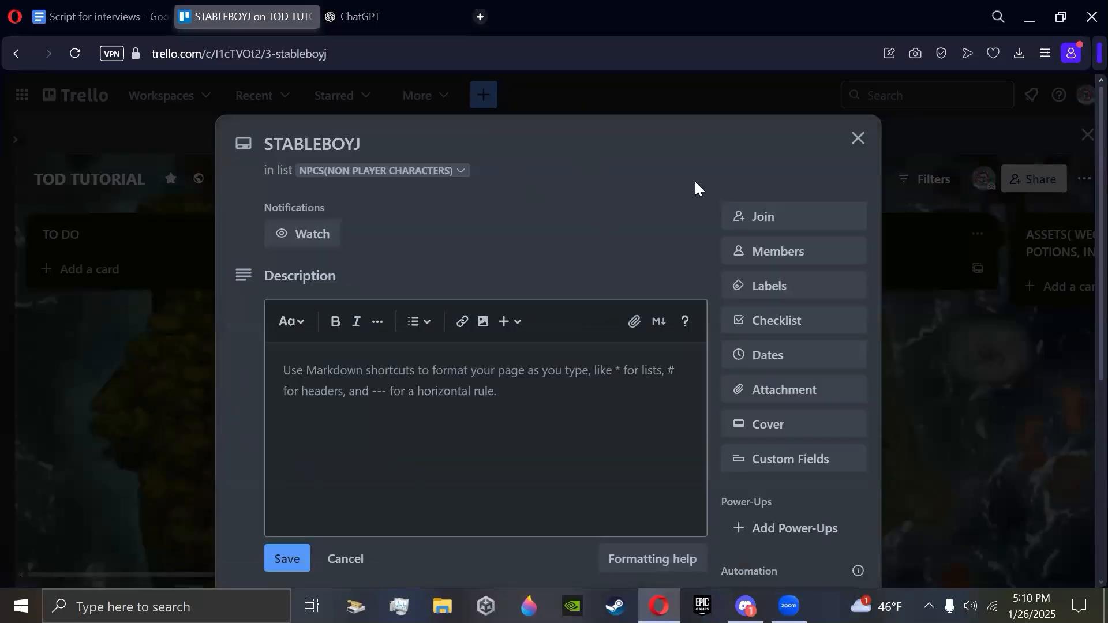
scroll(528, 233, "down", 5)
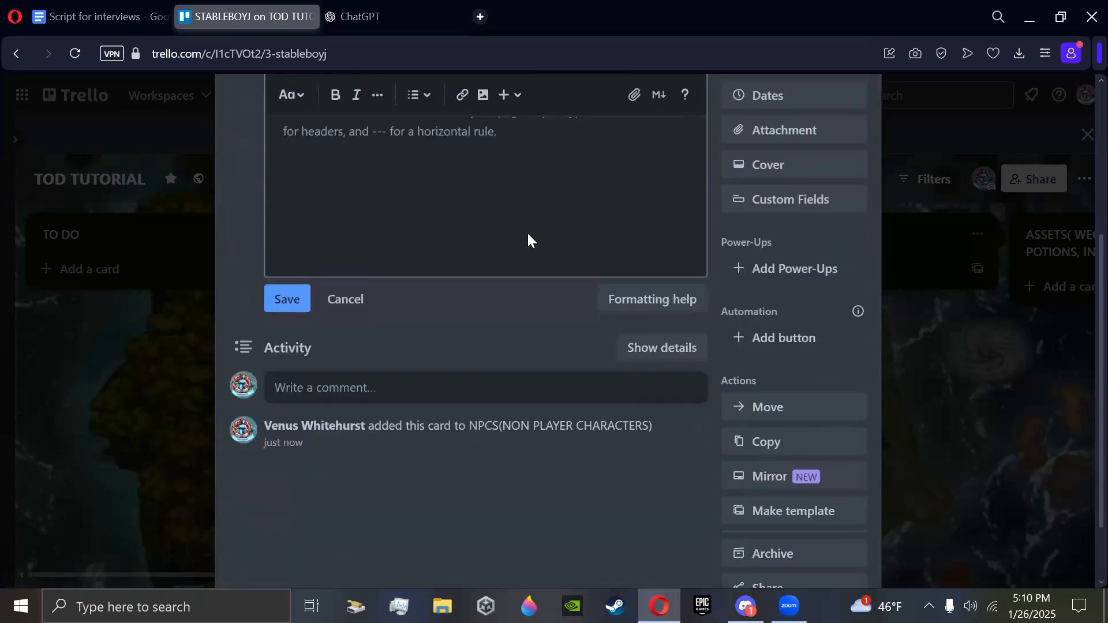
scroll(528, 236, "down", 2)
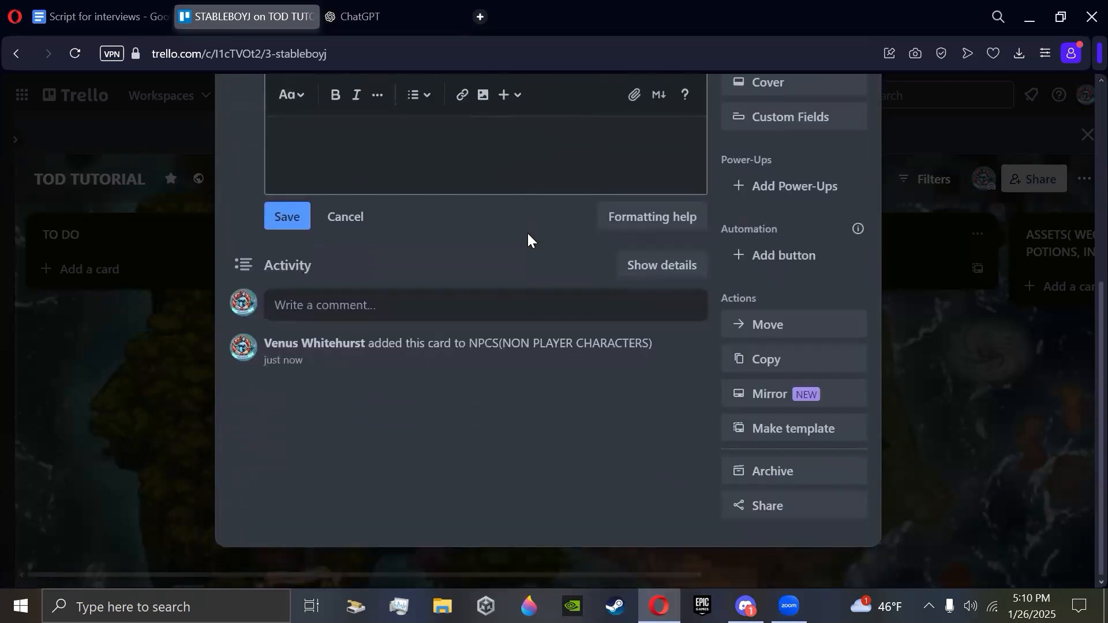
scroll(528, 231, "up", 7)
left_click(446, 144)
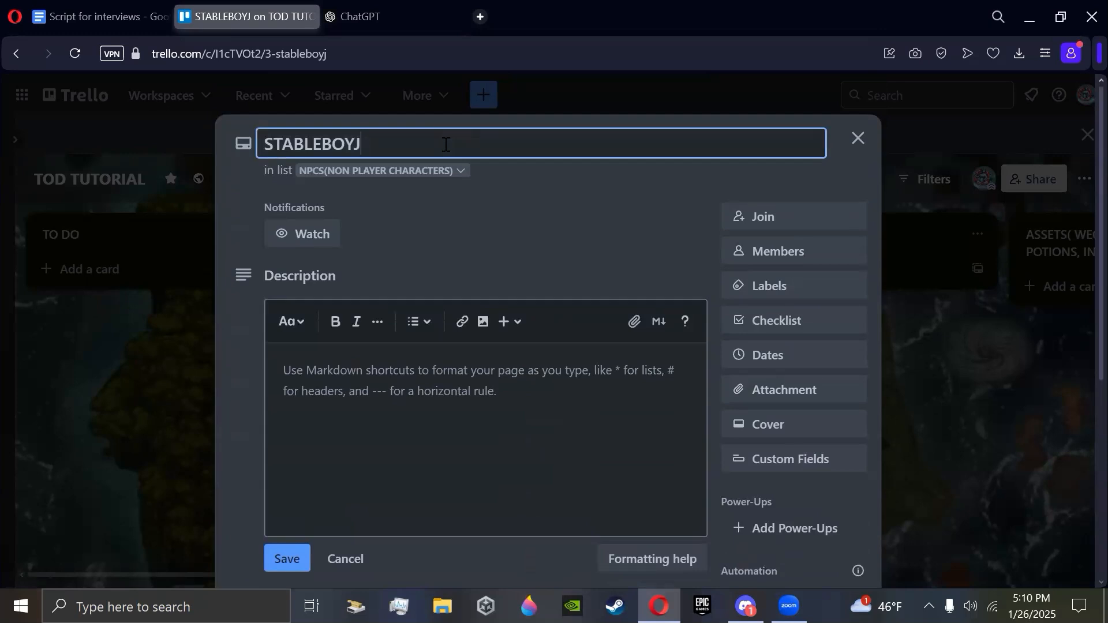
key("BackSpace")
type("- SECRECTLY EVIL")
left_click(525, 209)
Move the text "- SECRECTLY EVIL" from the card's title into its description as a bullet and save the description.
scroll(477, 272, "down", 3)
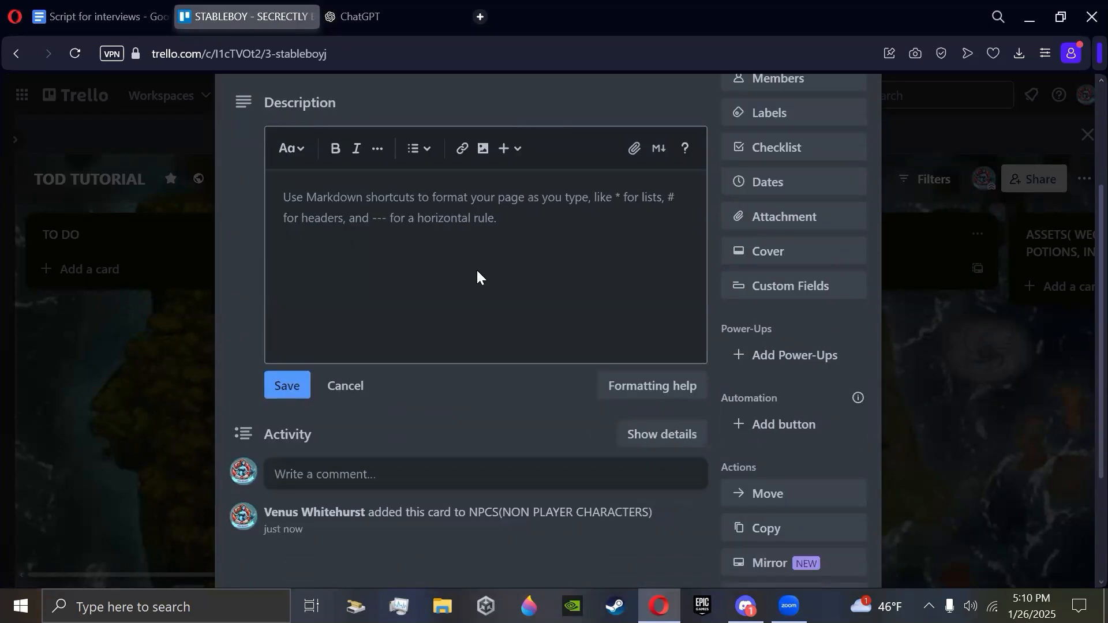
left_click(403, 254)
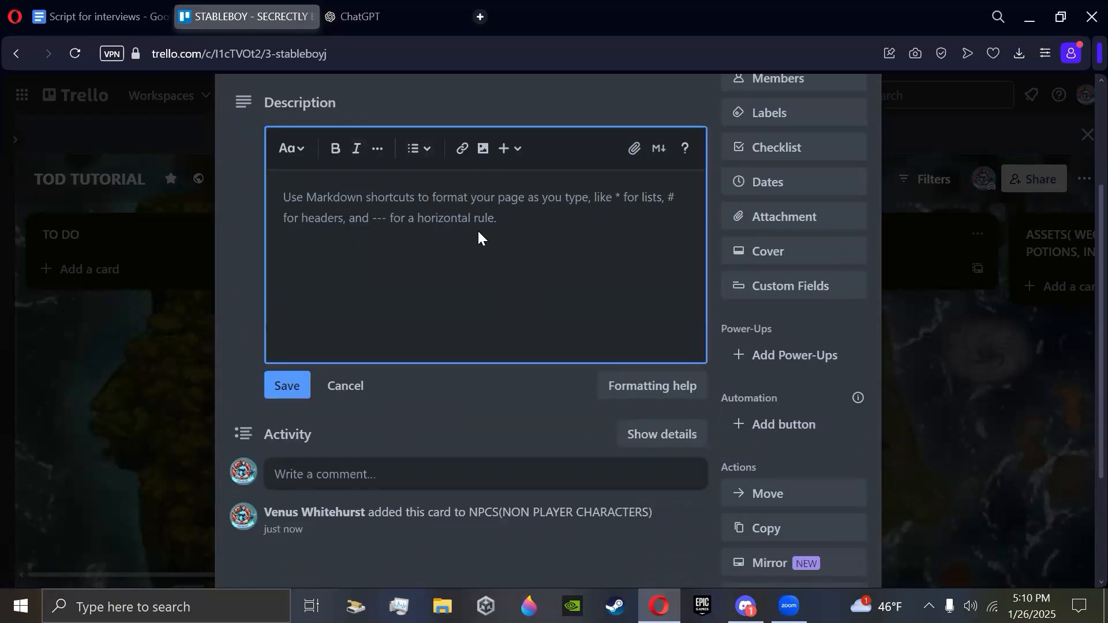
scroll(479, 168, "up", 3)
left_click_drag(356, 144, 497, 154)
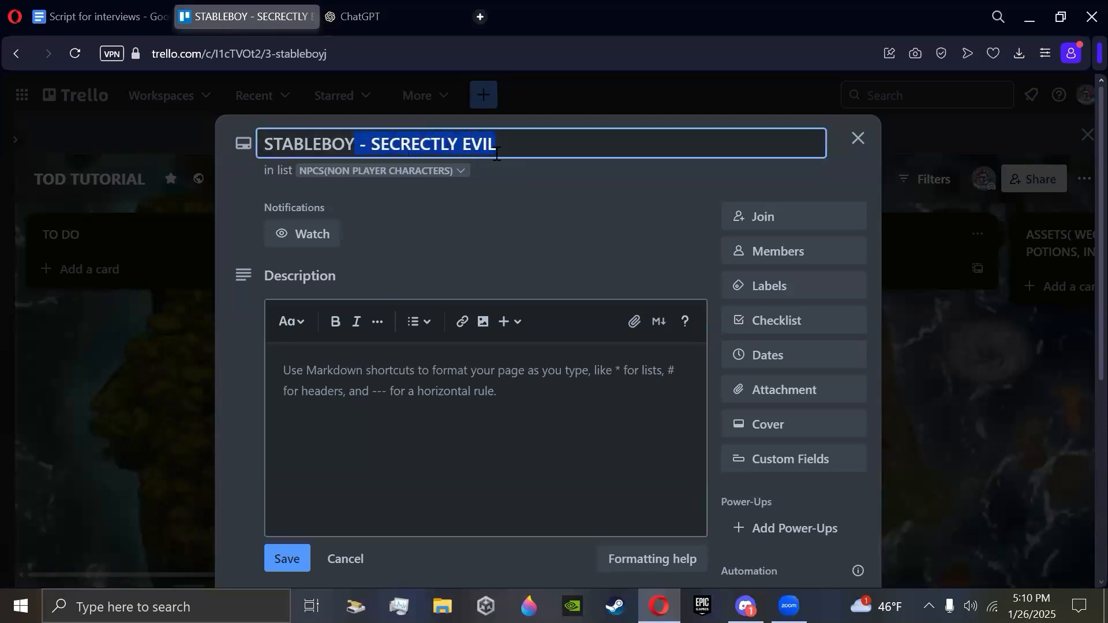
right_click(453, 143)
left_click(438, 351)
key("BackSpace")
left_click(389, 389)
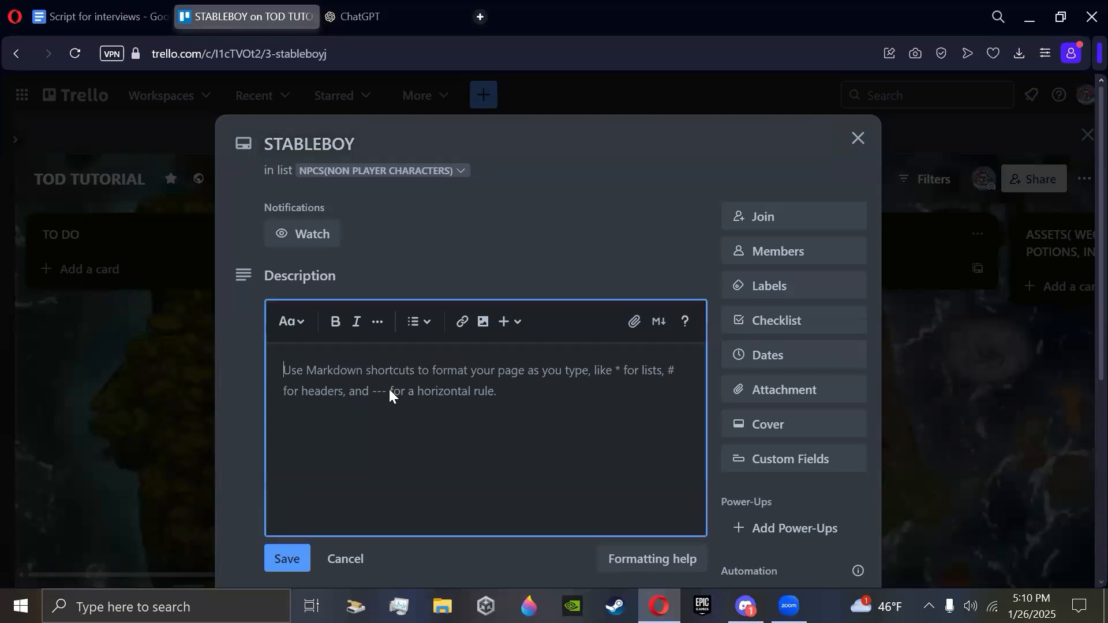
right_click(389, 389)
left_click(456, 199)
scroll(472, 327, "down", 3)
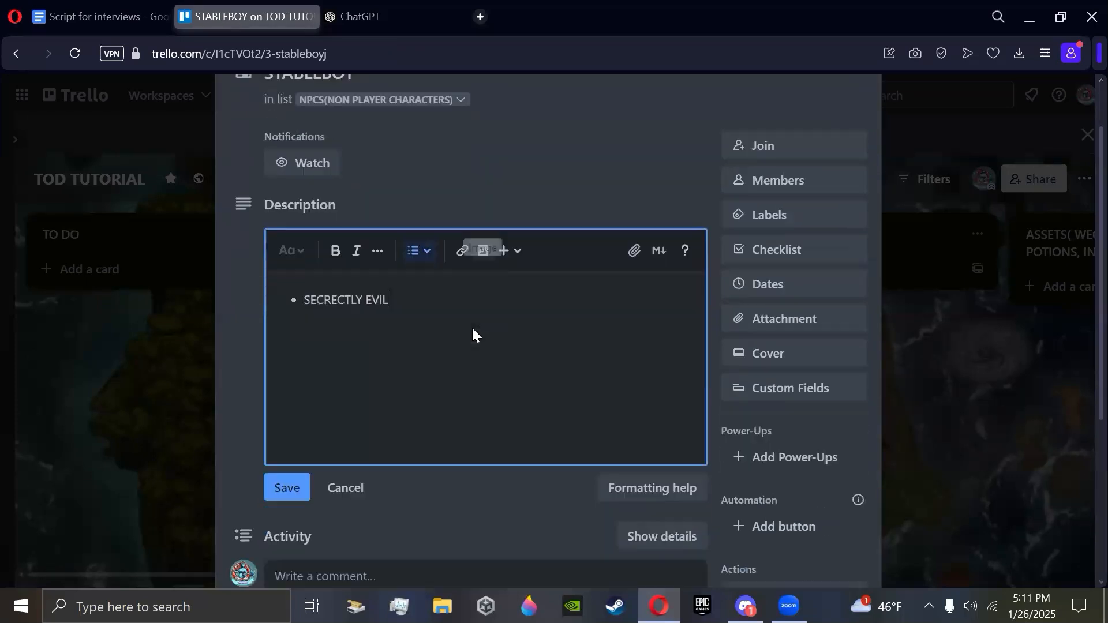
left_click(286, 387)
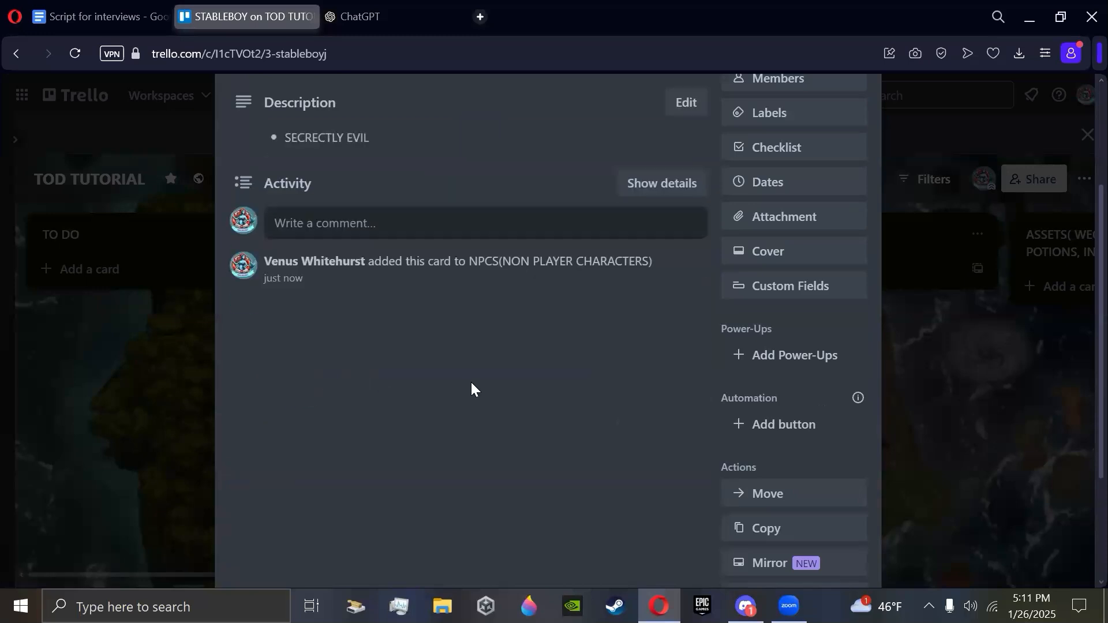
Attach the image fish shop owner.png from the "npc and character tokens" folder to the STABLEBOY card.
scroll(471, 383, "up", 3)
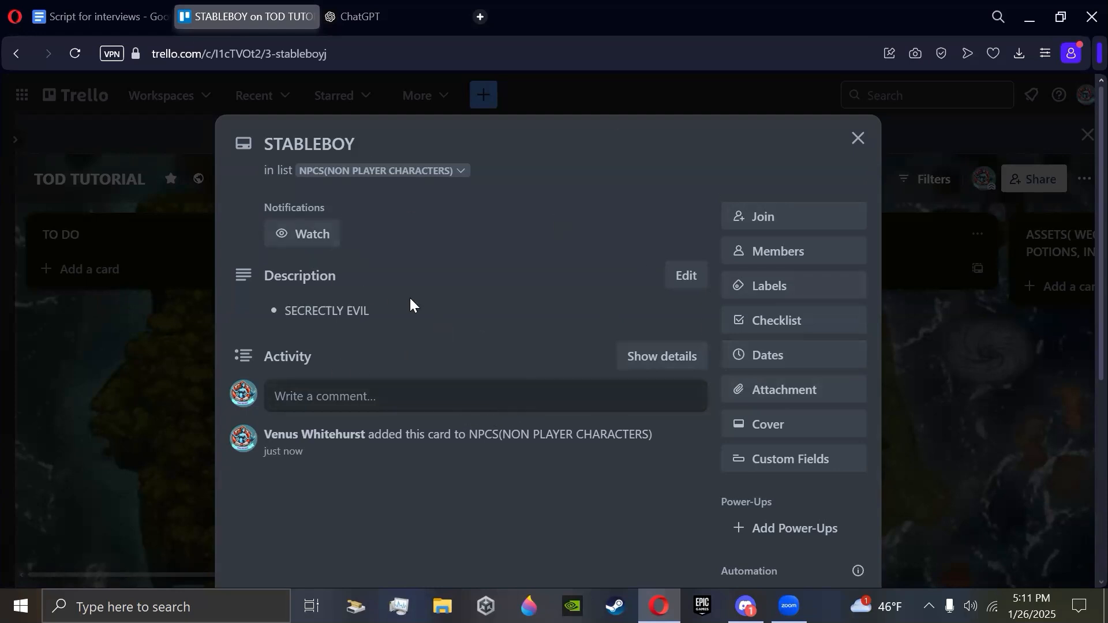
left_click(779, 397)
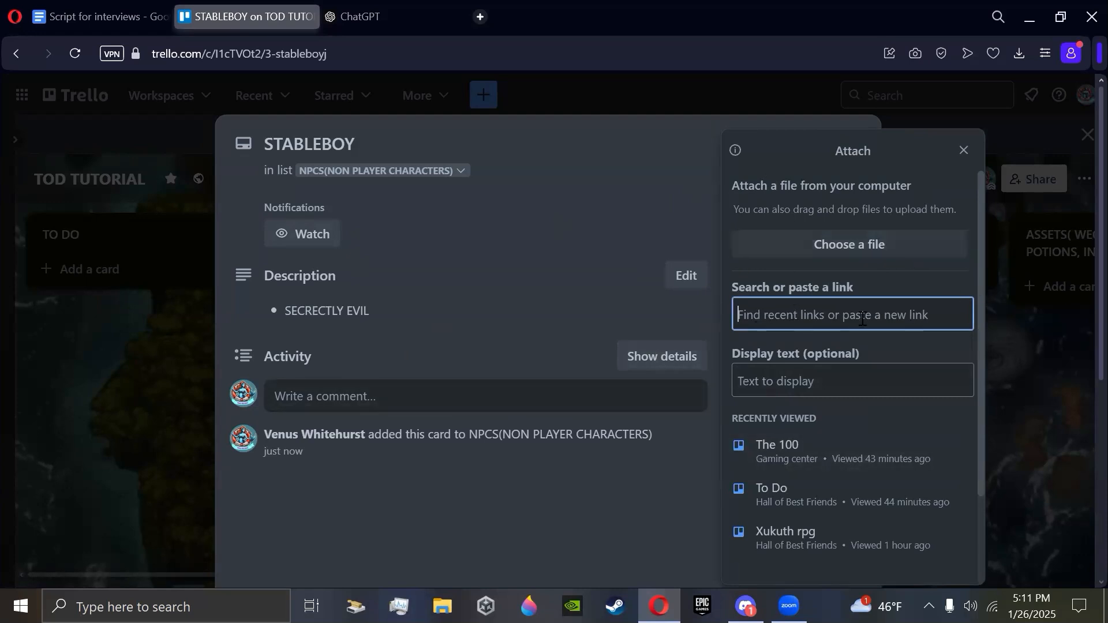
left_click(805, 245)
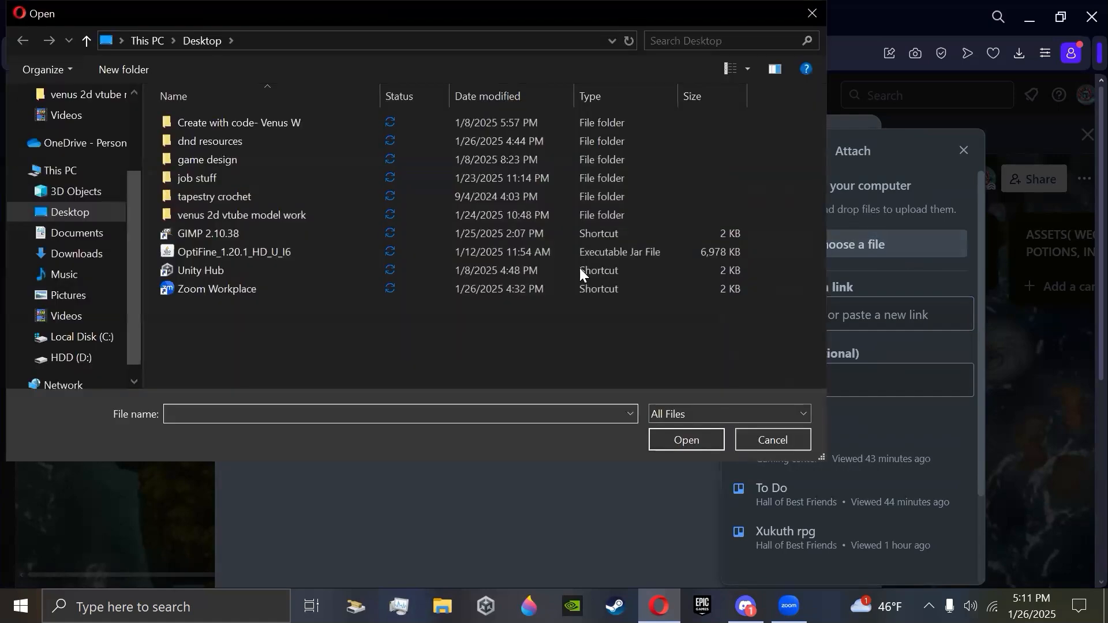
double_click(247, 144)
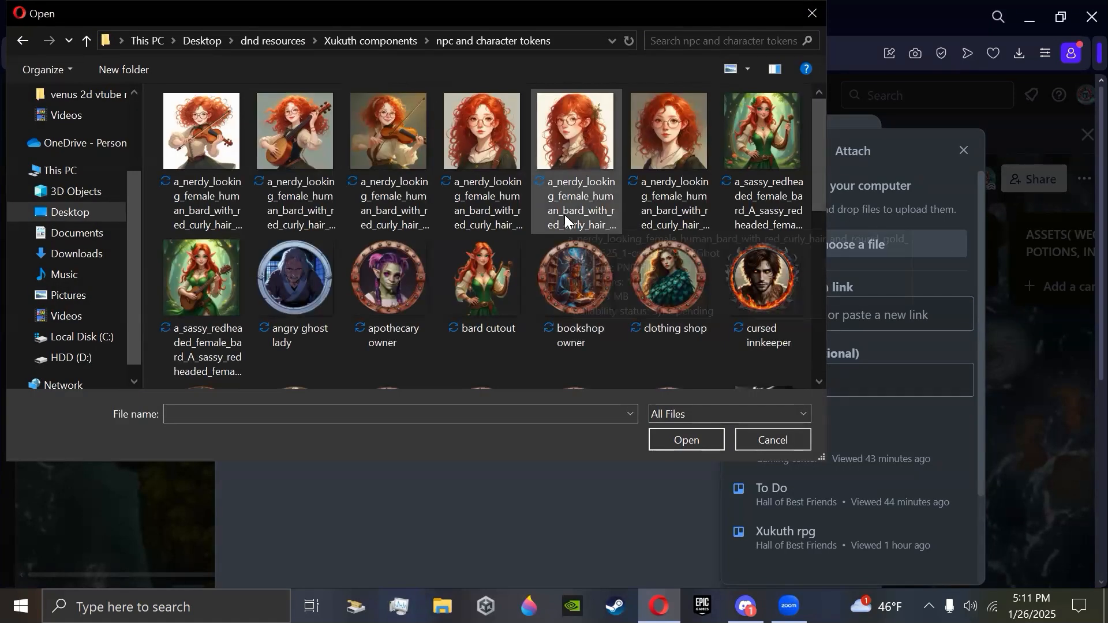
scroll(563, 214, "down", 2)
left_click(401, 278)
left_click(670, 436)
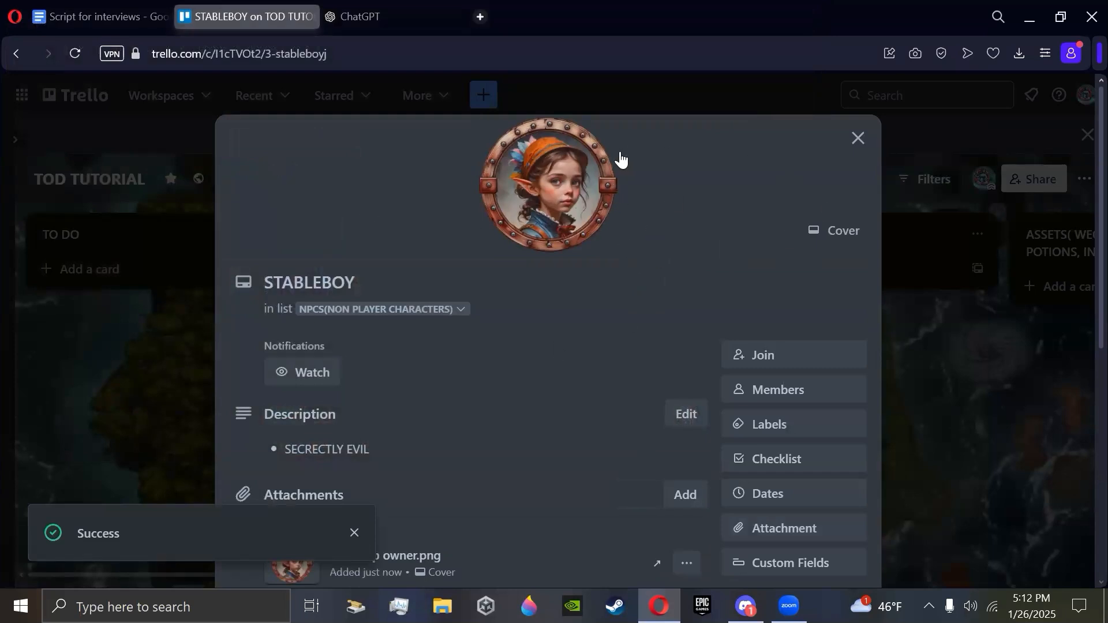
scroll(604, 237, "down", 4)
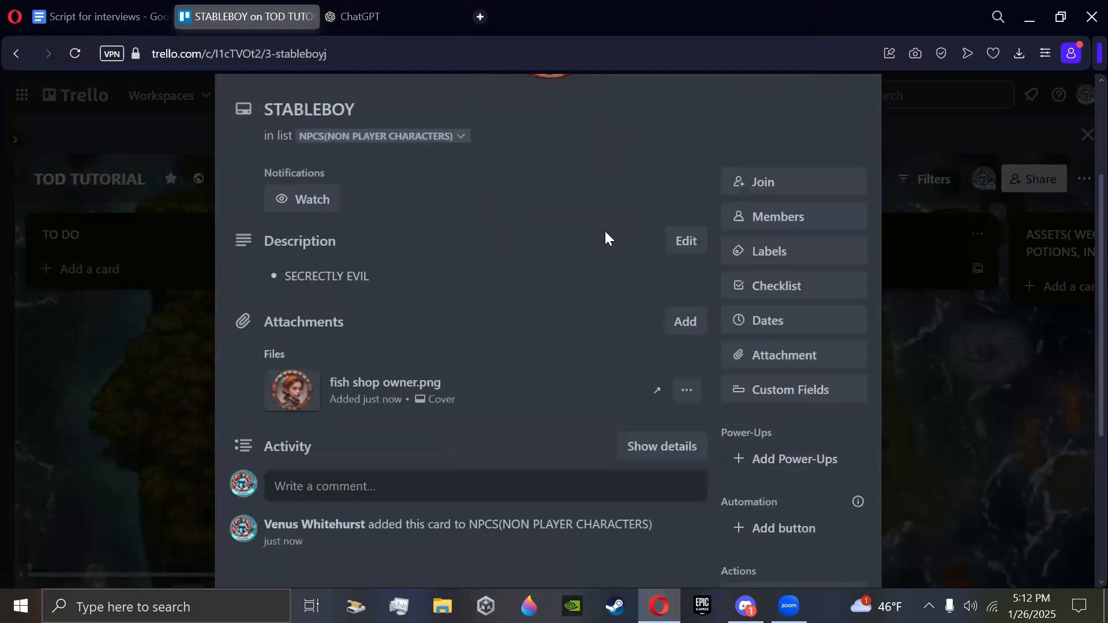
scroll(603, 238, "up", 3)
scroll(603, 237, "up", 2)
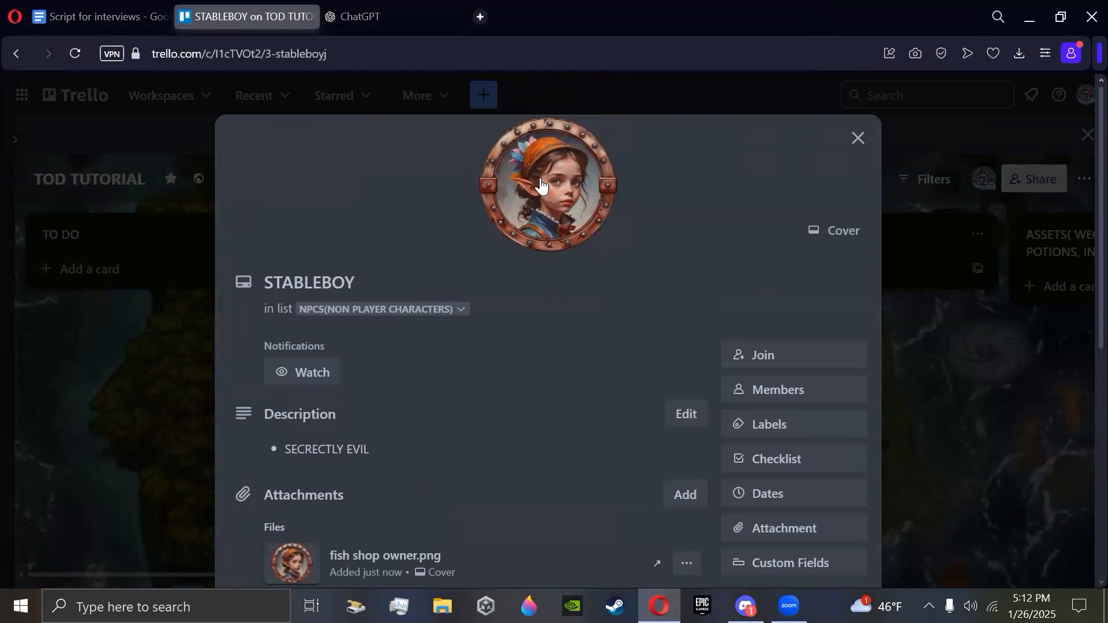
scroll(539, 185, "down", 2)
scroll(635, 171, "up", 2)
scroll(530, 275, "down", 3)
scroll(571, 259, "up", 2)
scroll(571, 258, "up", 1)
Attach the image cursed innkeeper from the "npc and character tokens" folder to the STABLEBOY card.
scroll(610, 254, "down", 3)
scroll(612, 255, "down", 1)
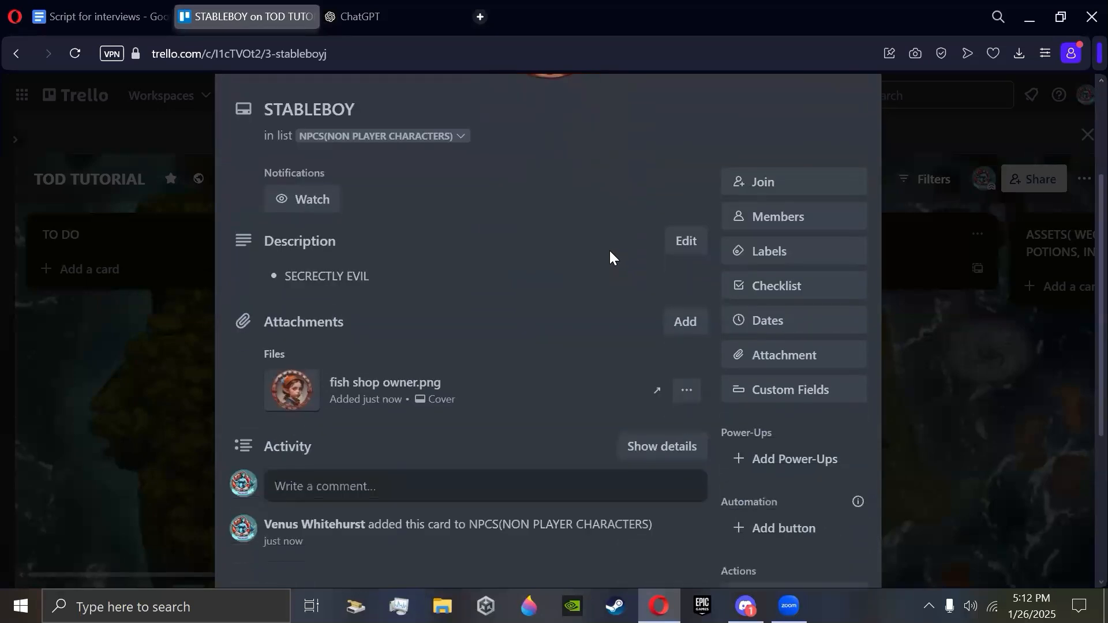
left_click(804, 361)
left_click(834, 243)
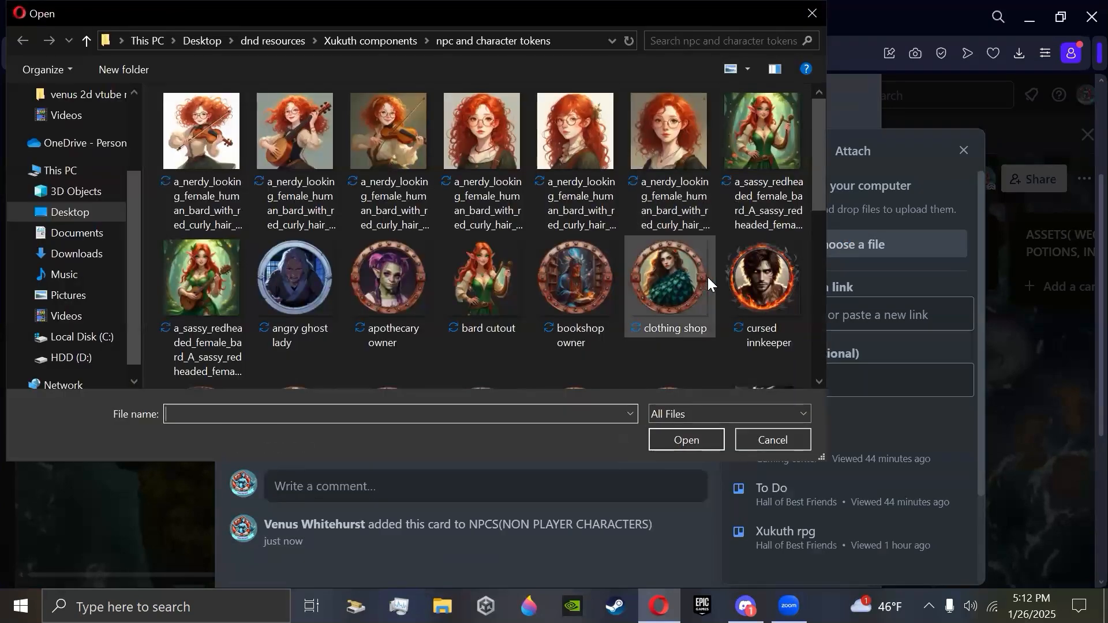
left_click(767, 276)
left_click(692, 439)
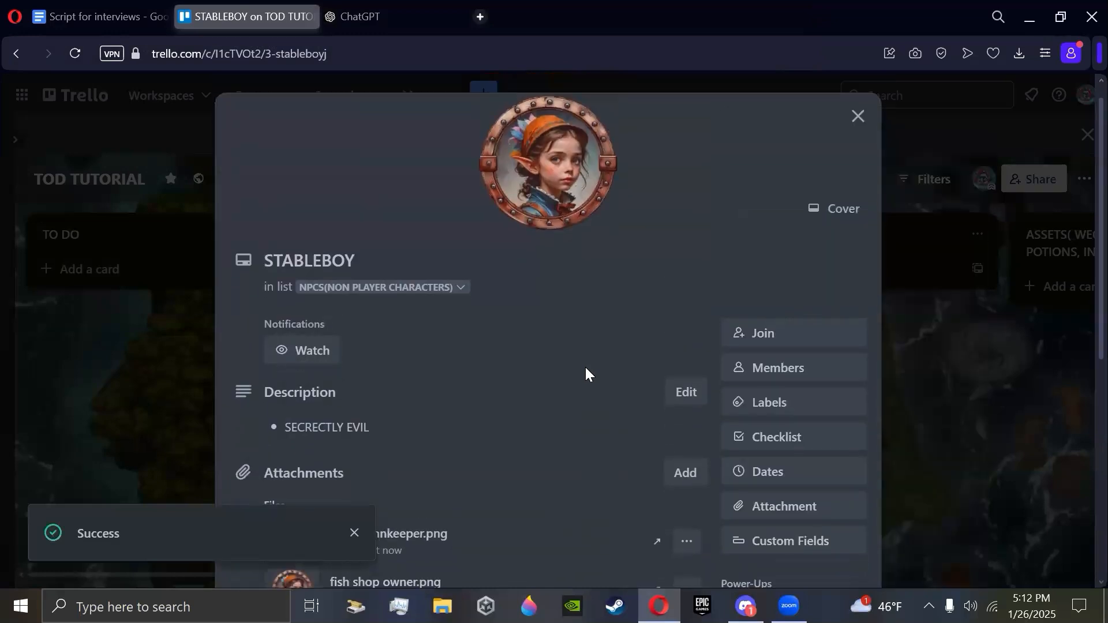
Make the cursed innkeeper.png attachment the cover of the STABLEBOY card.
scroll(586, 369, "up", 1)
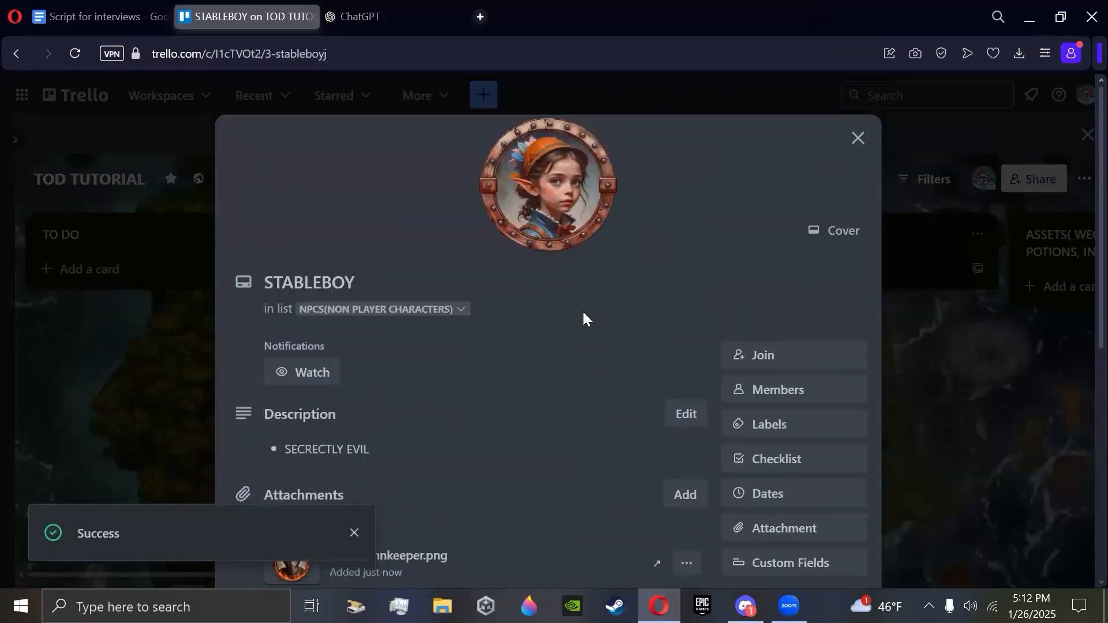
scroll(583, 311, "down", 5)
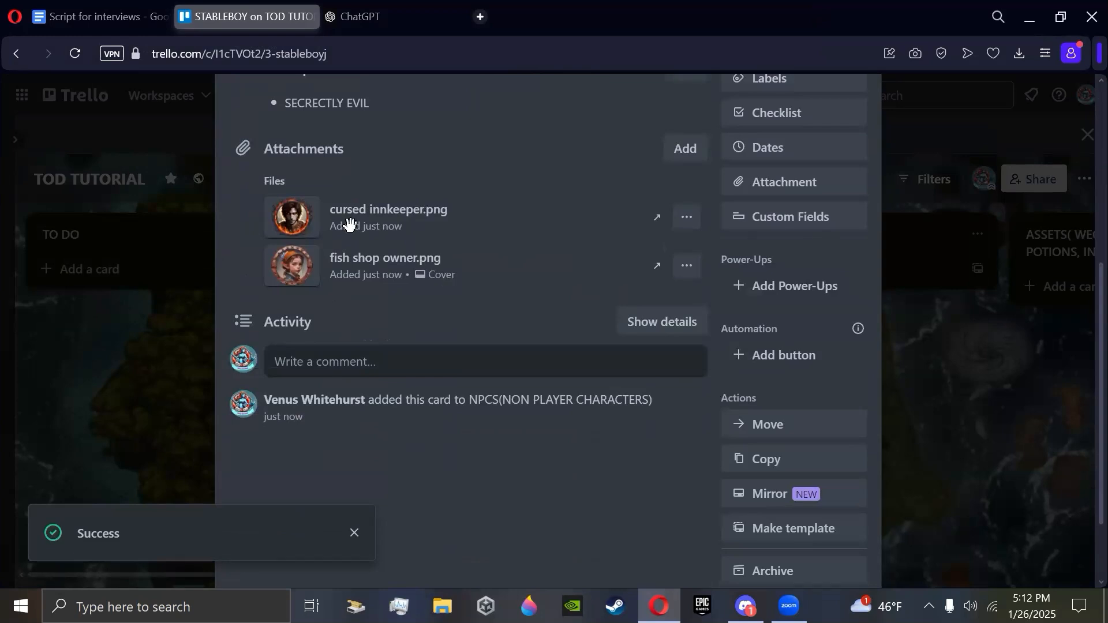
scroll(508, 268, "up", 6)
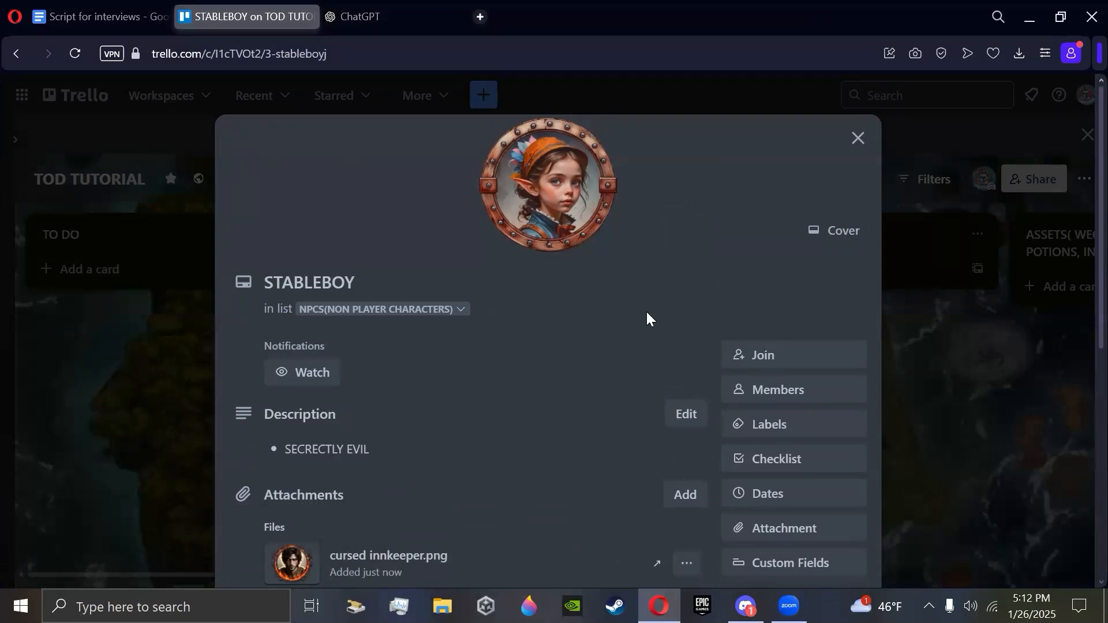
scroll(595, 350, "down", 3)
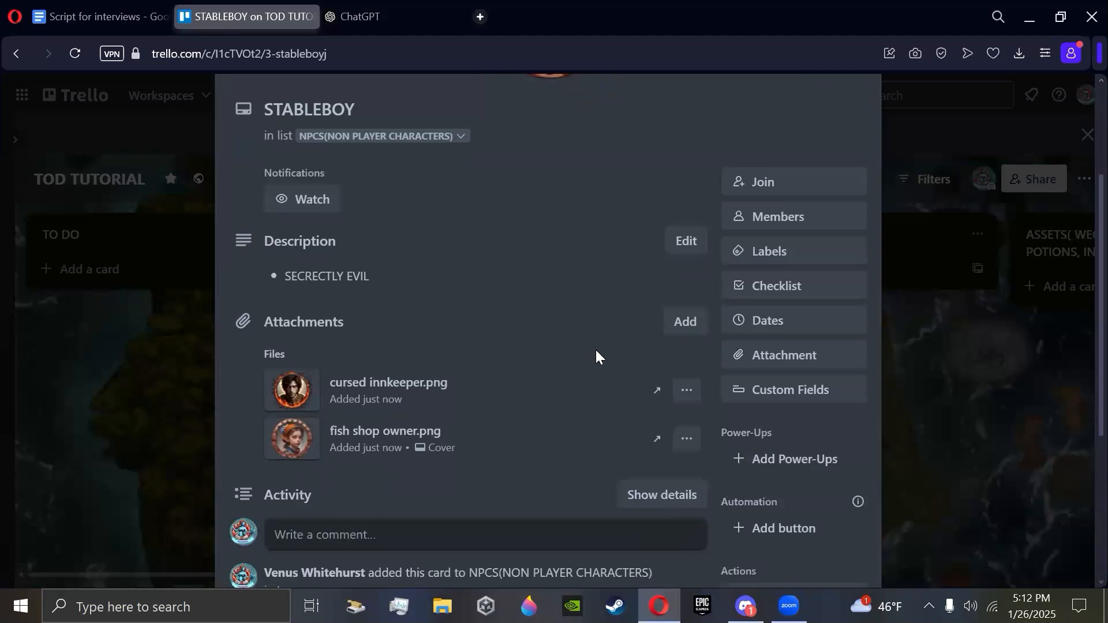
left_click(685, 395)
scroll(687, 393, "down", 3)
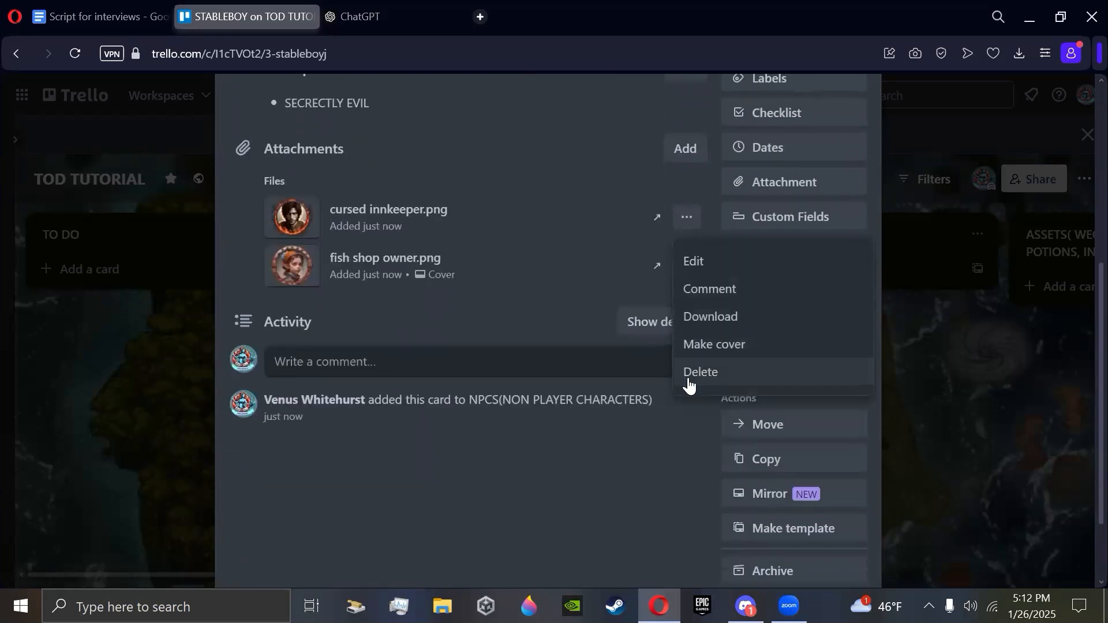
left_click(725, 356)
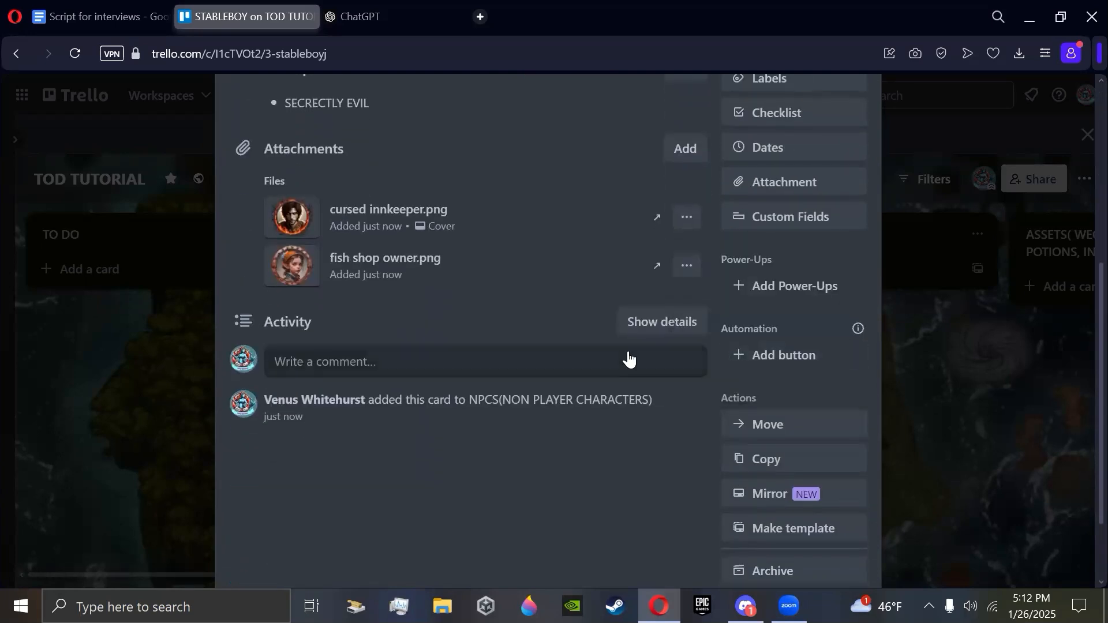
scroll(626, 359, "up", 5)
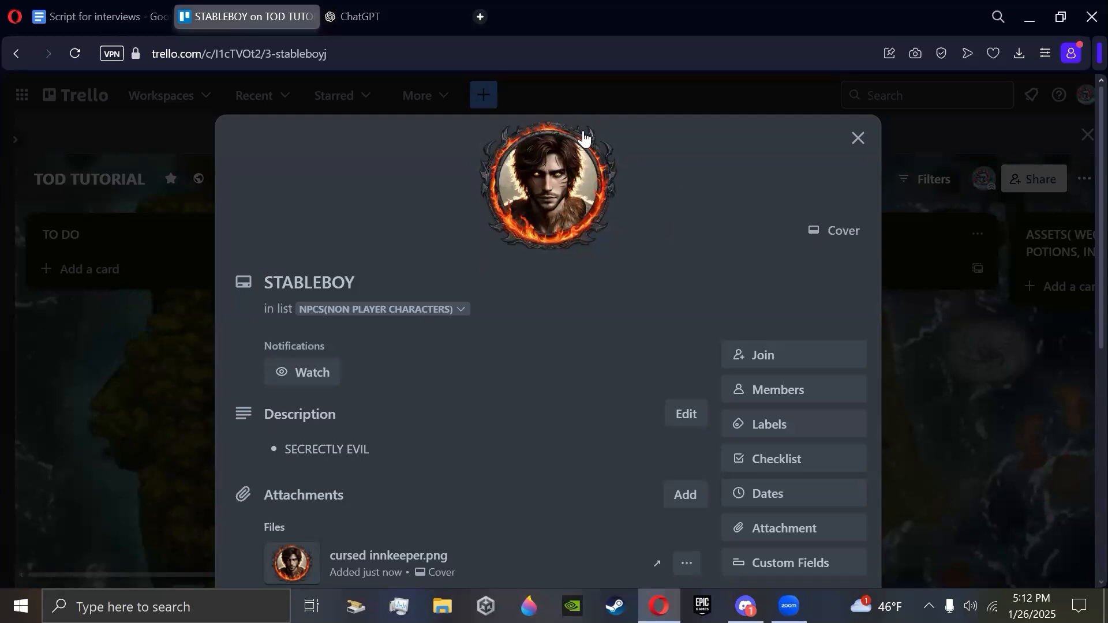
Examine the available actions for the fish shop owner.png attachment and look over the rest of the STABLEBOY card.
scroll(648, 242, "down", 5)
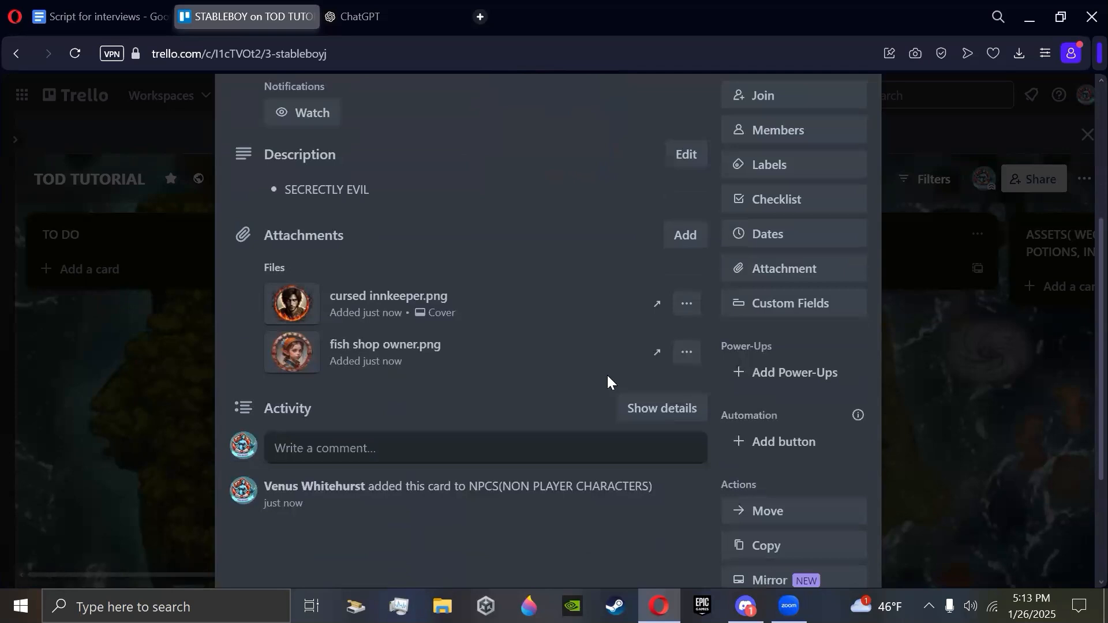
left_click(686, 353)
scroll(691, 279, "down", 2)
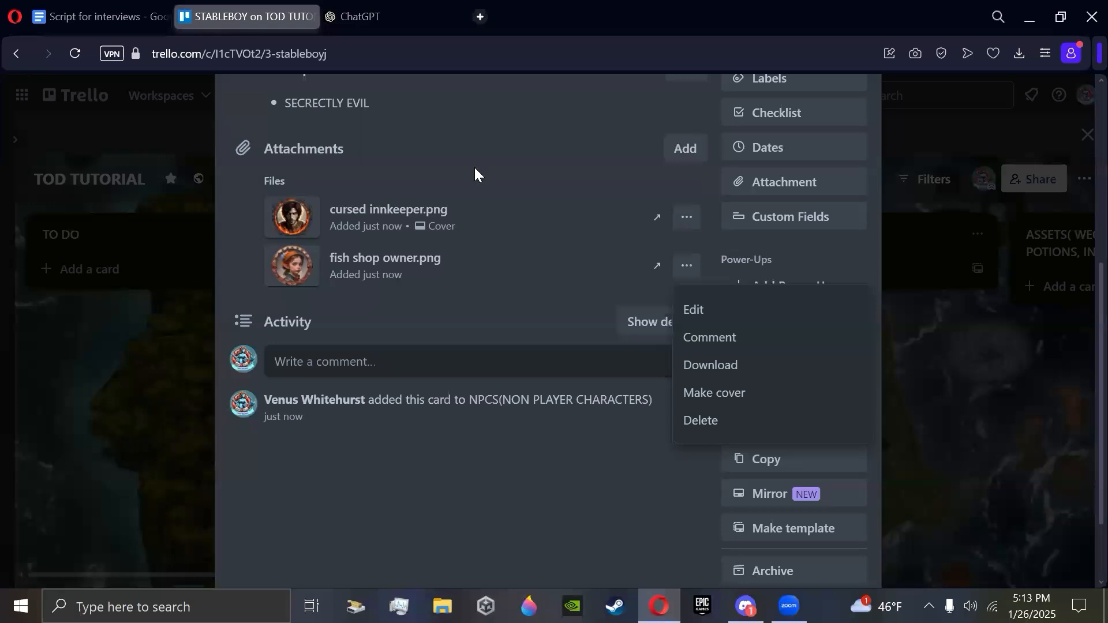
left_click(437, 321)
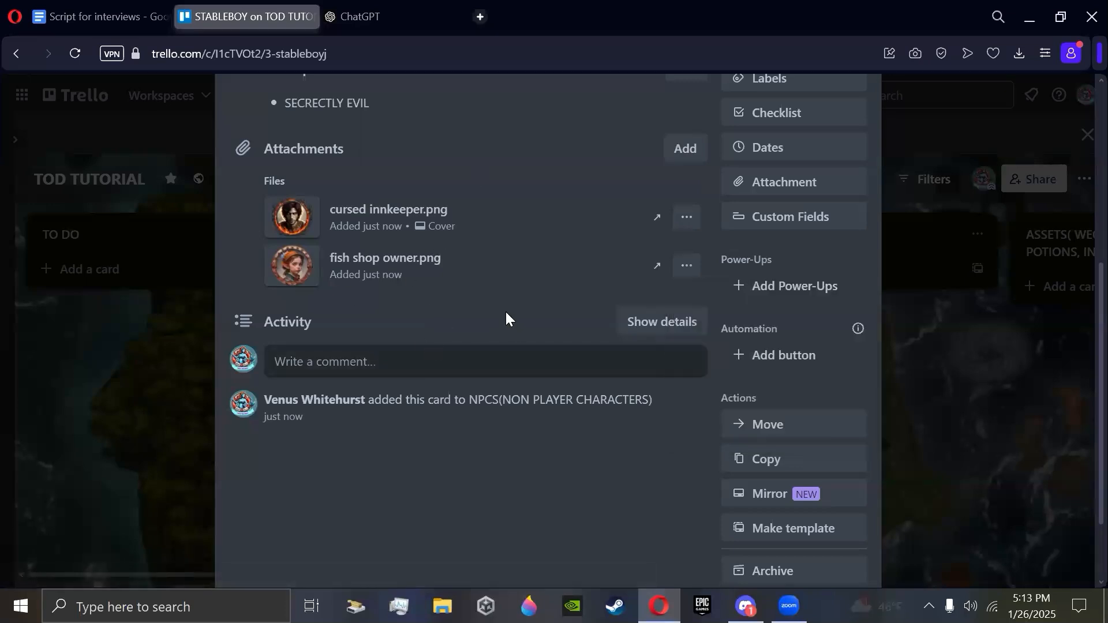
scroll(505, 310, "up", 2)
scroll(505, 310, "down", 3)
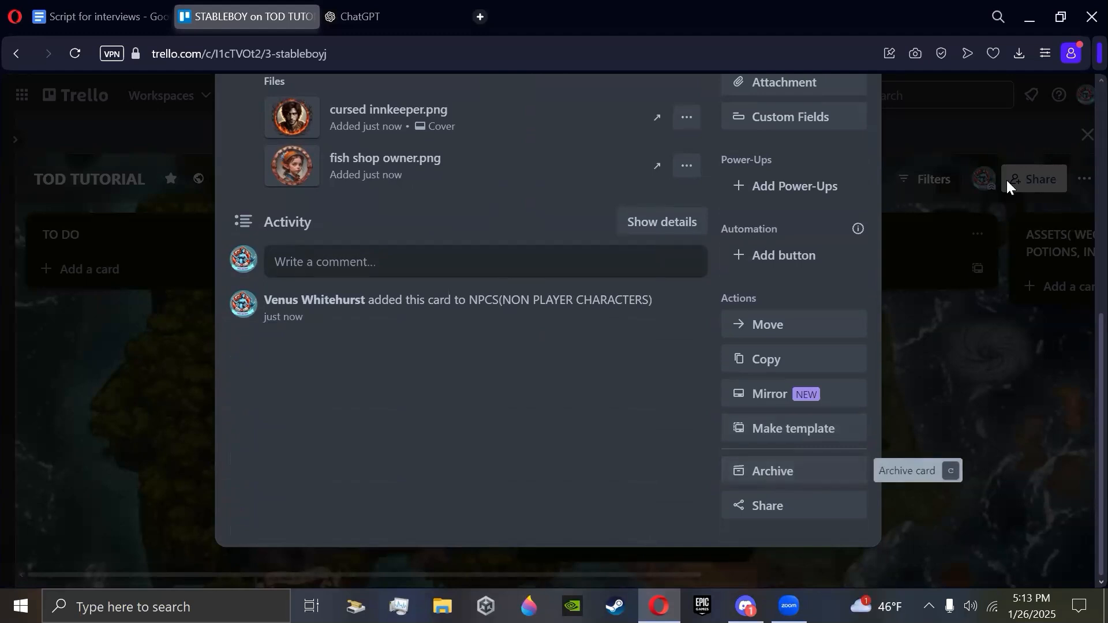
scroll(587, 323, "up", 6)
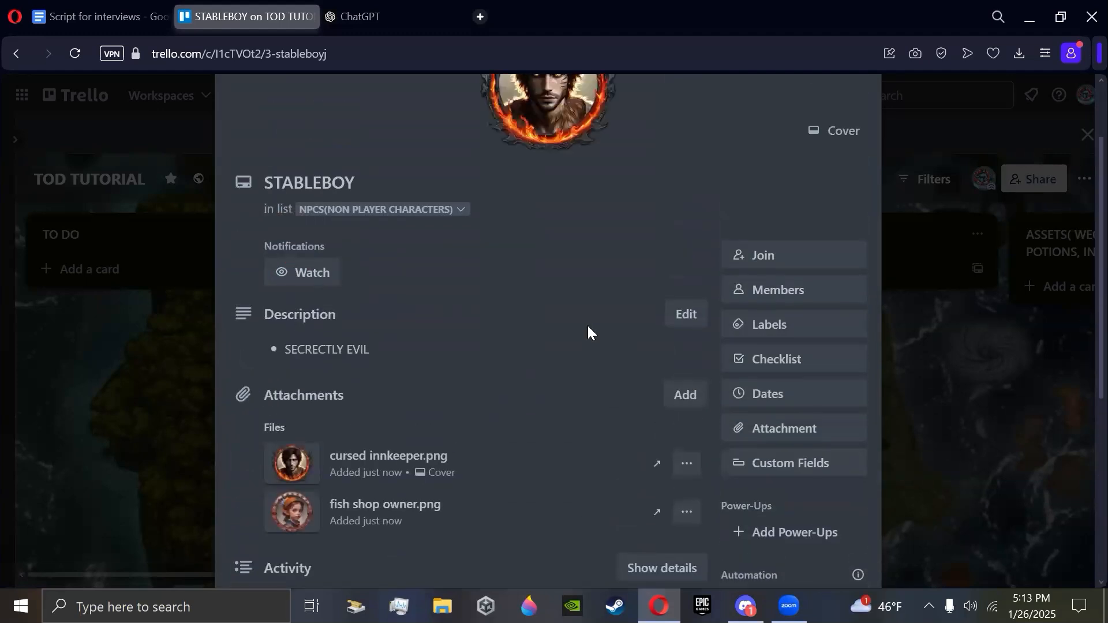
Comment on the fish shop owner.png attachment with the text "This is when he was younger" and save the comment.
scroll(587, 324, "down", 3)
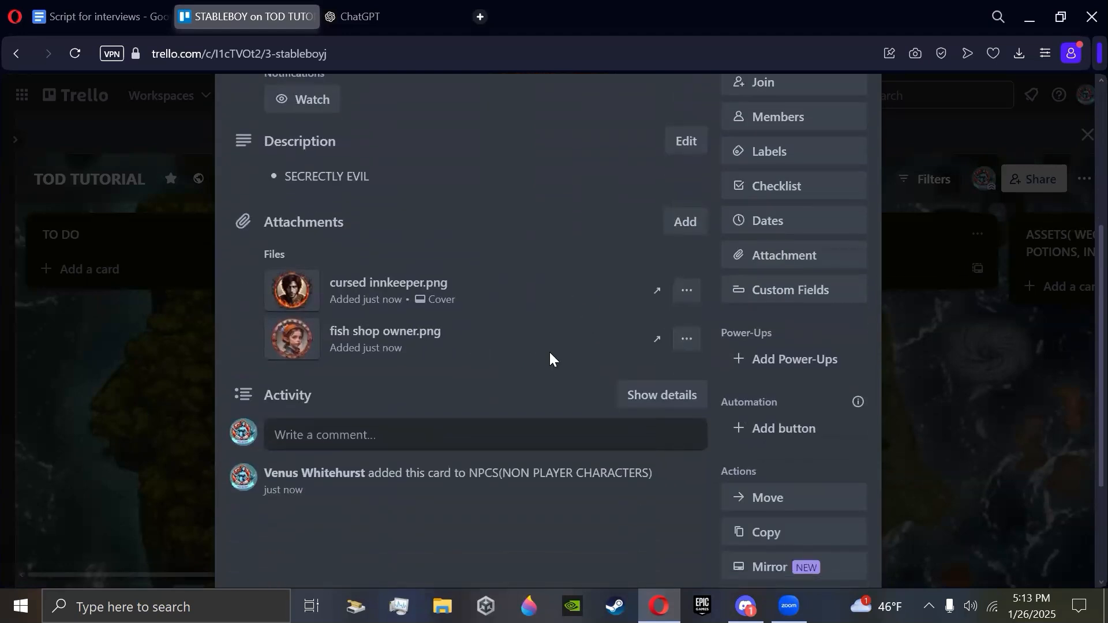
left_click(686, 346)
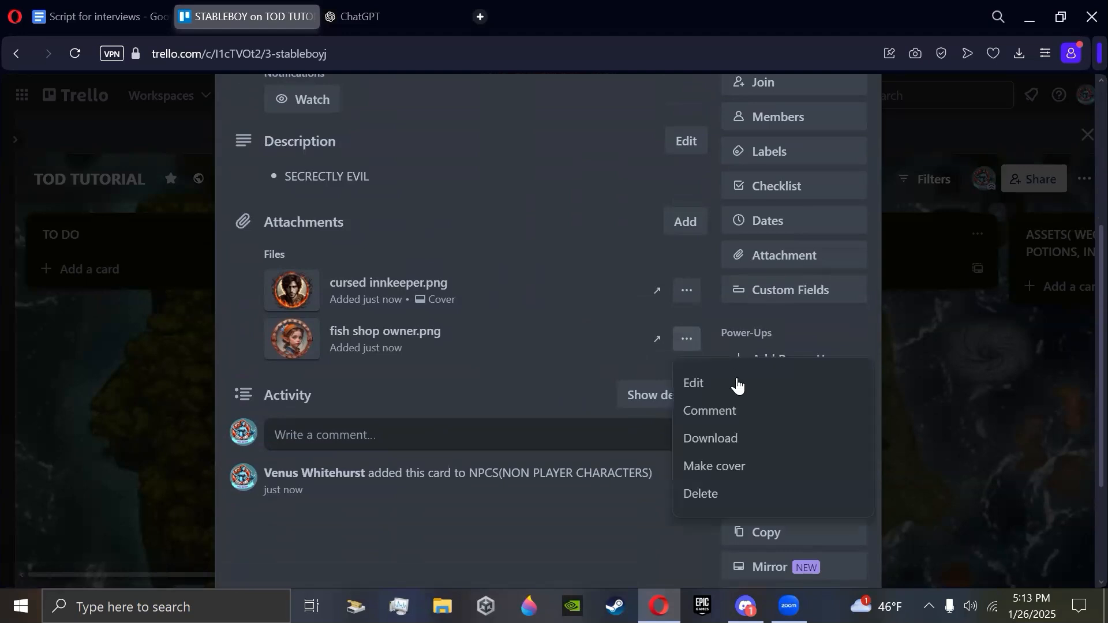
left_click(753, 411)
scroll(509, 395, "down", 3)
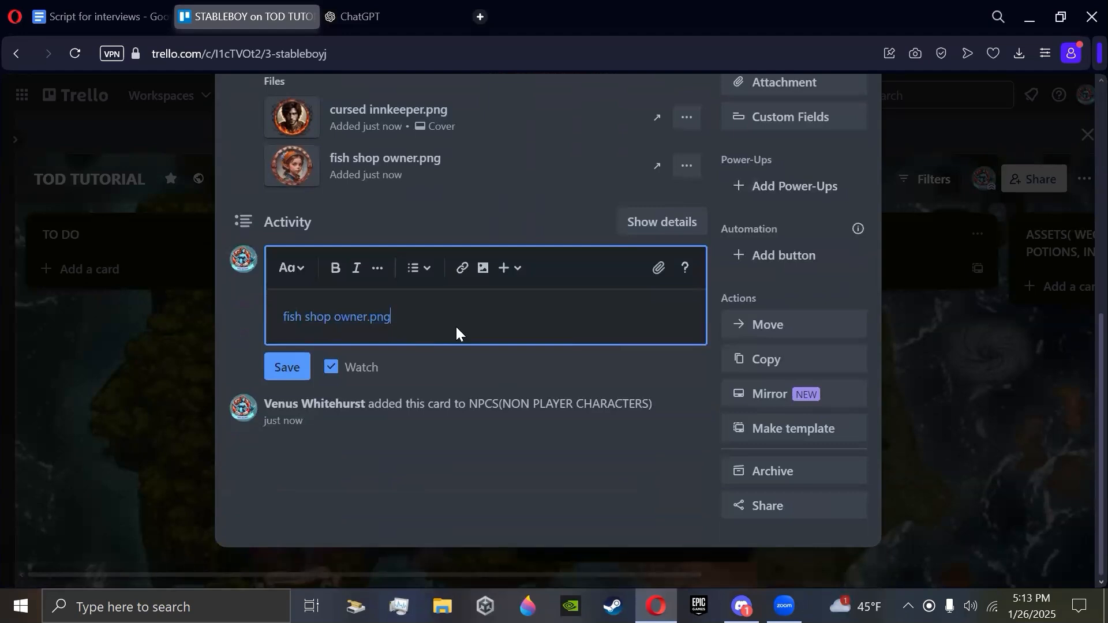
type("This is when he was younger")
left_click(321, 367)
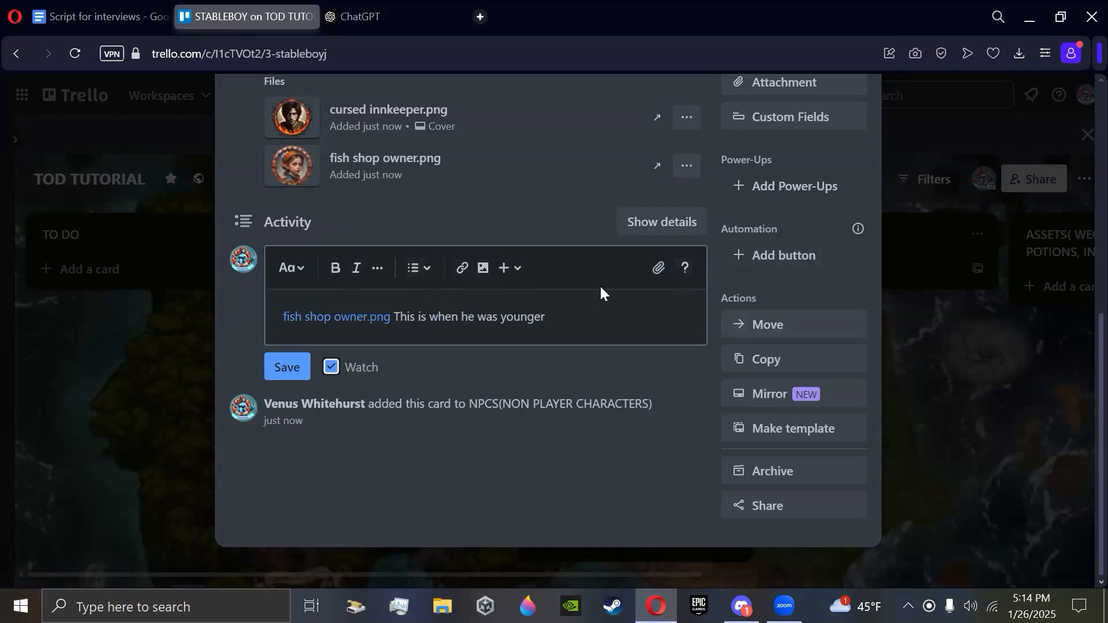
left_click(274, 366)
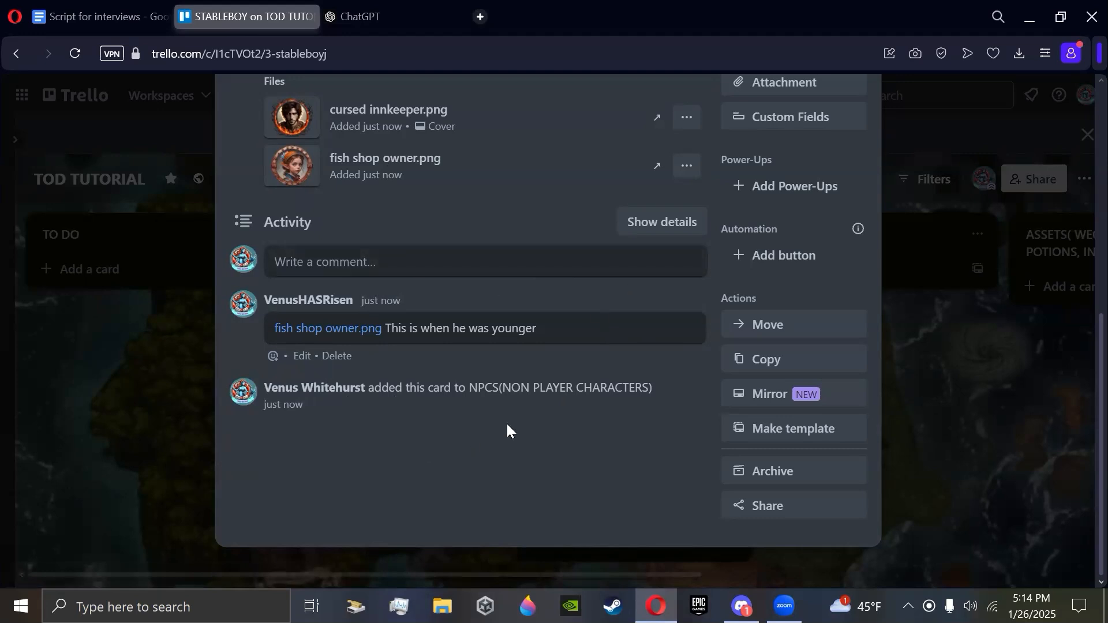
Add a card titled "map of general store" to the MAPS list and open its description for editing.
scroll(507, 424, "up", 6)
scroll(502, 288, "down", 5)
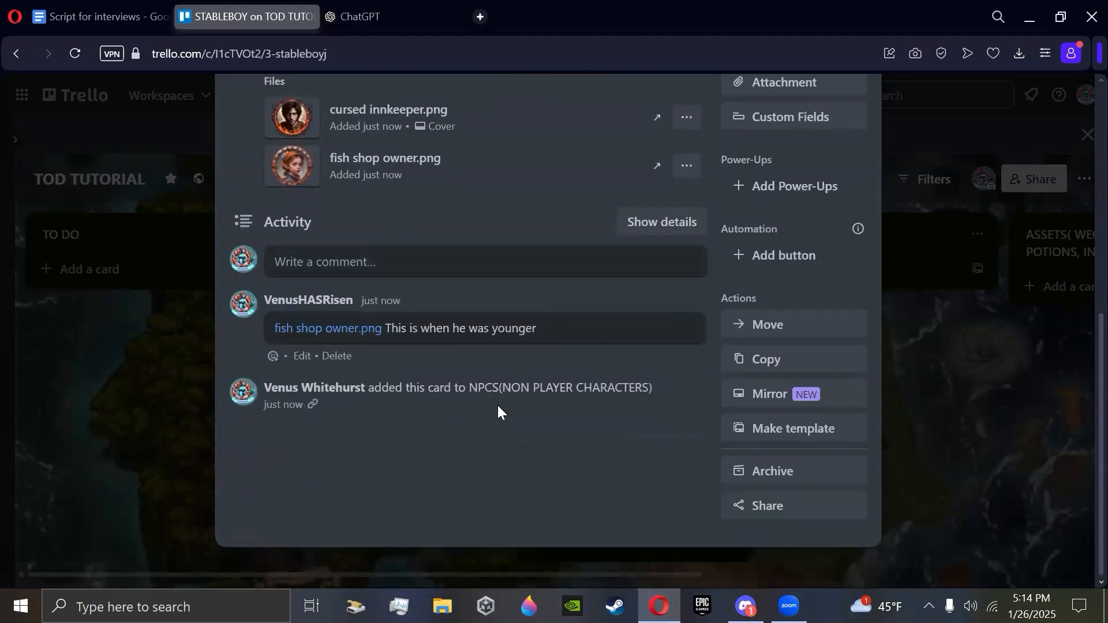
scroll(497, 404, "up", 4)
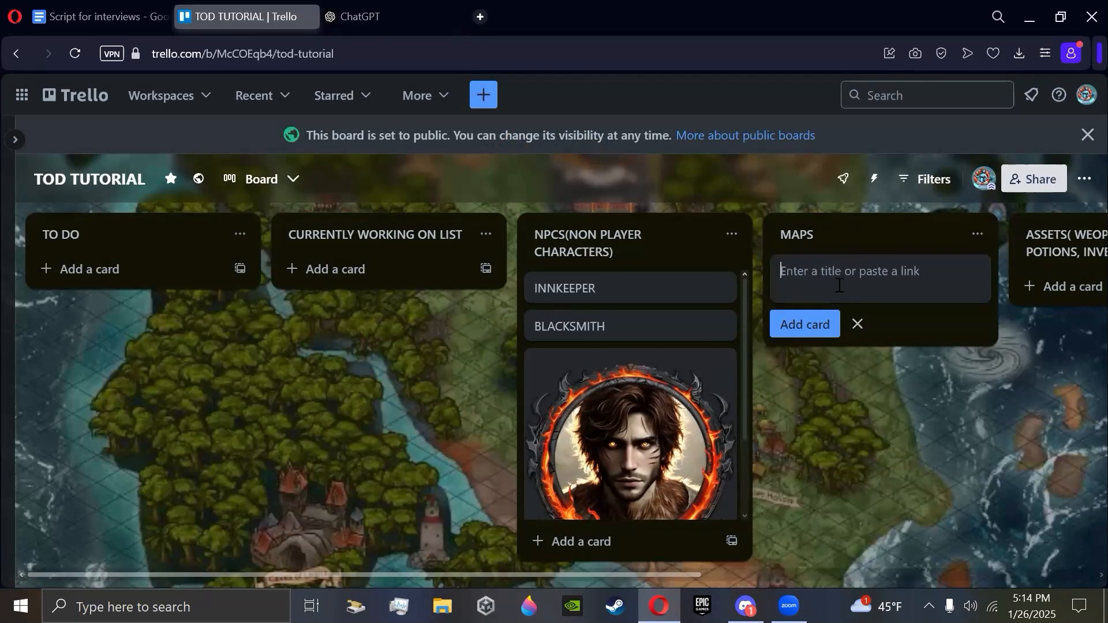
type("ma")
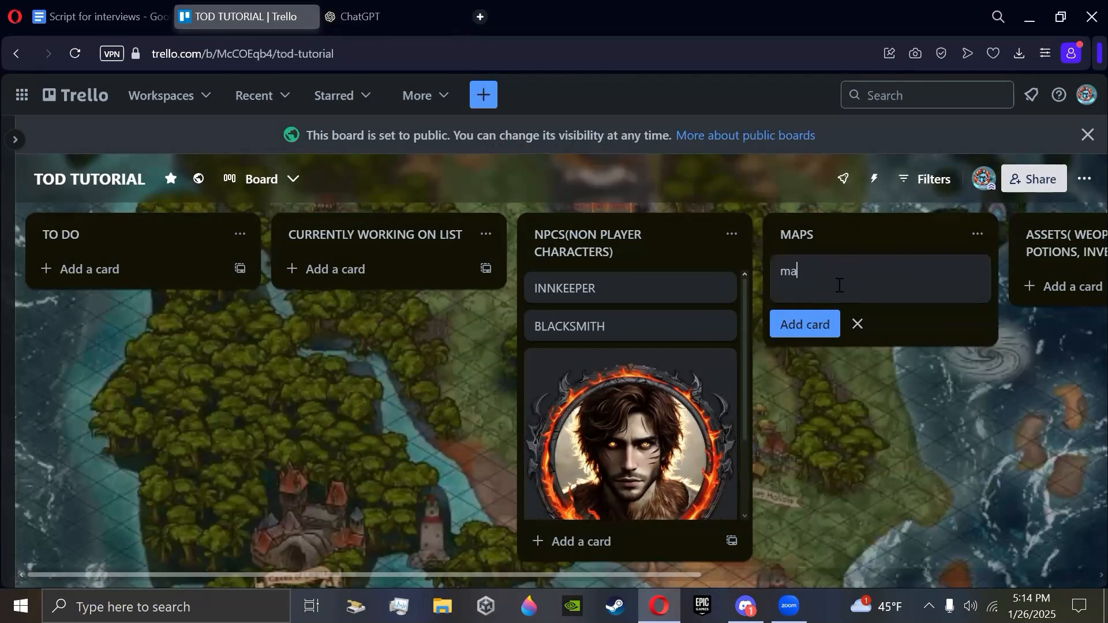
type("p of general store")
key("Return")
left_click(840, 280)
left_click(519, 372)
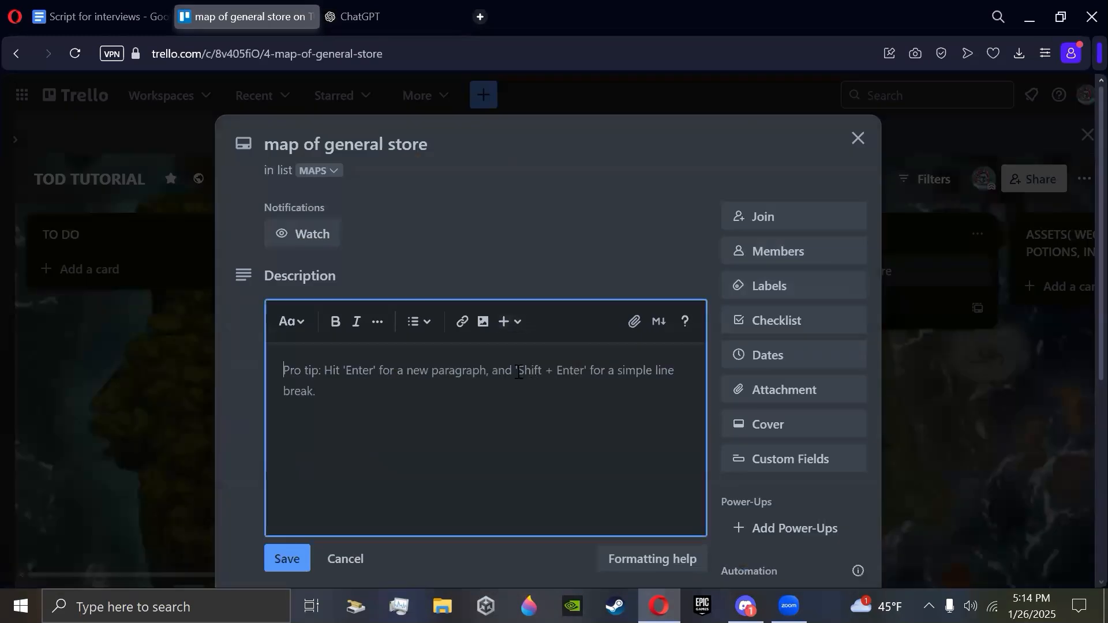
type("some fishi")
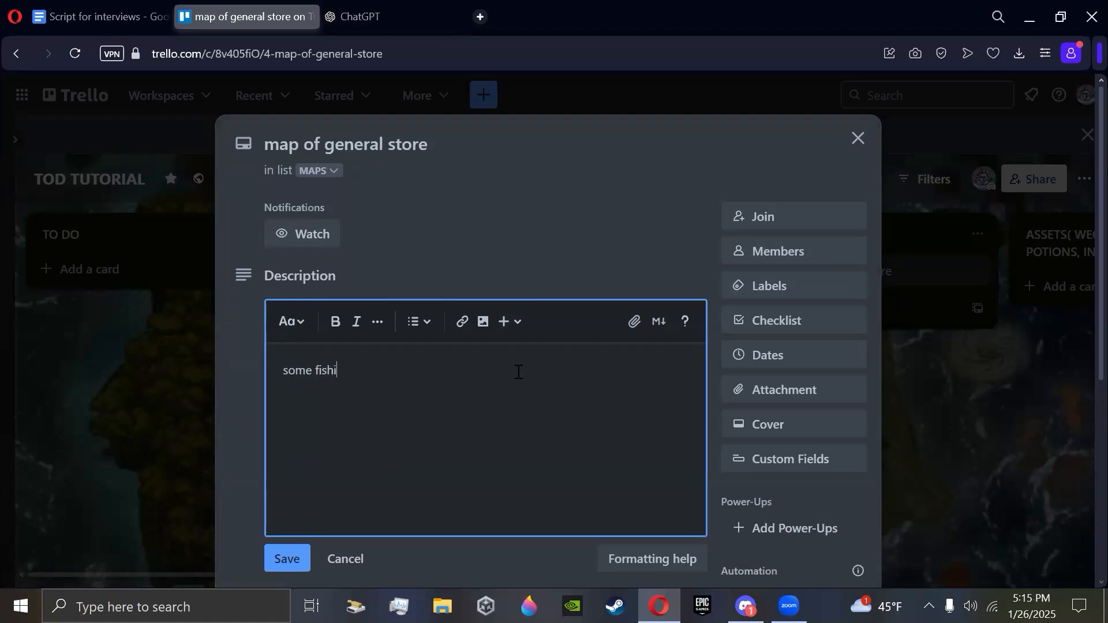
type("ng gea")
key("BackSpace")
key("BackSpace")
key("BackSpace")
key("BackSpace")
key("BackSpace")
key("BackSpace")
key("BackSpace")
key("BackSpace")
key("BackSpace")
key("BackSpace")
key("BackSpace")
key("BackSpace")
key("BackSpace")
key("BackSpace")
key("BackSpace")
key("BackSpace")
Set the description of the map of general store card to "cant decide" and save it.
type("cant decides")
key("BackSpace")
scroll(518, 372, "down", 3)
left_click(287, 387)
scroll(428, 383, "up", 3)
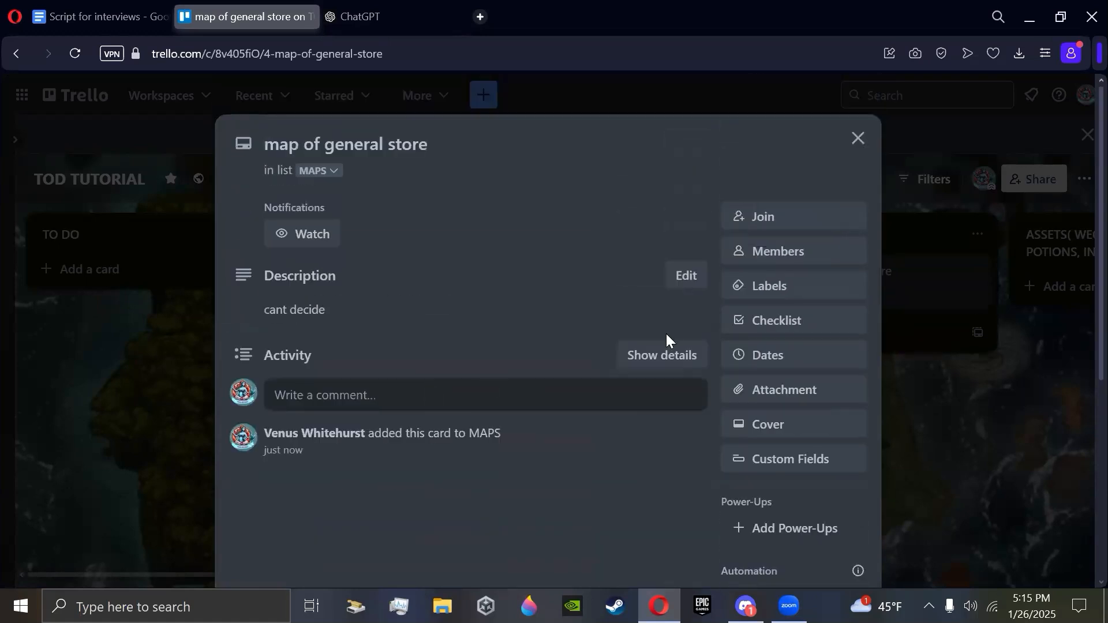
Add a checklist titled "things to add for general store" to the map of general store card.
left_click(838, 327)
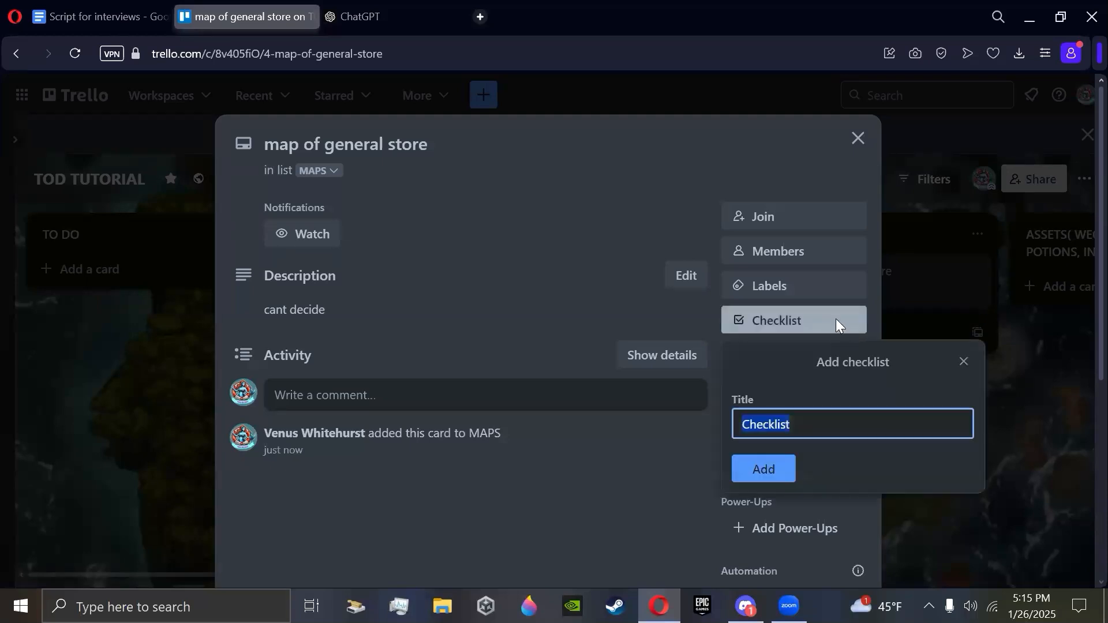
scroll(836, 319, "down", 3)
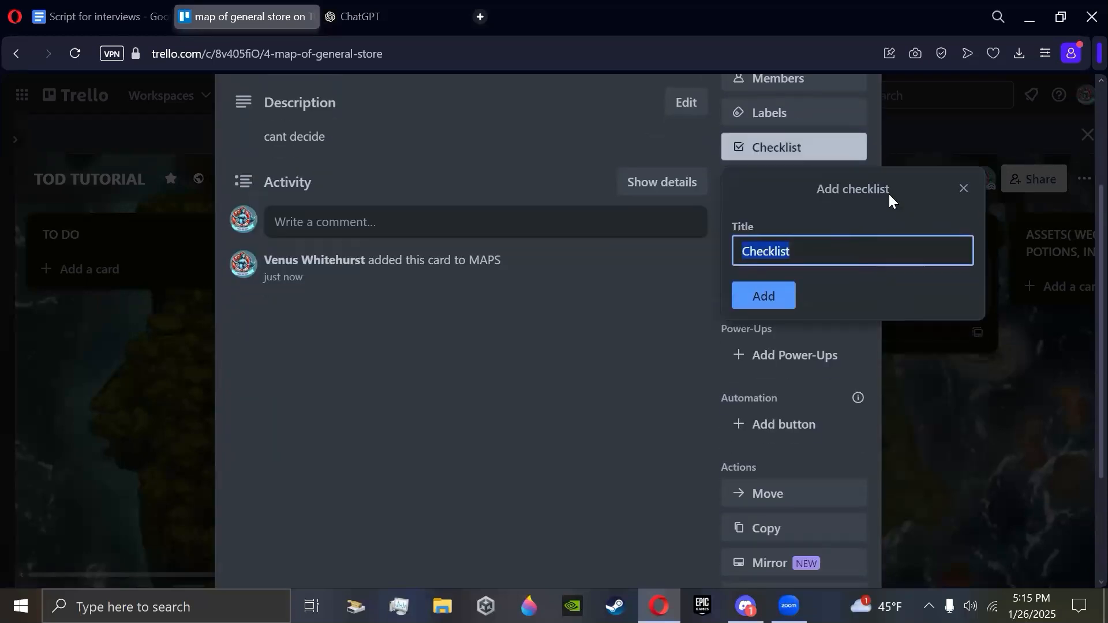
left_click(828, 258)
key("BackSpace")
key("BackSpace")
key("BackSpace")
key("BackSpace")
key("BackSpace")
key("BackSpace")
key("BackSpace")
key("BackSpace")
key("BackSpace")
type("gs ")
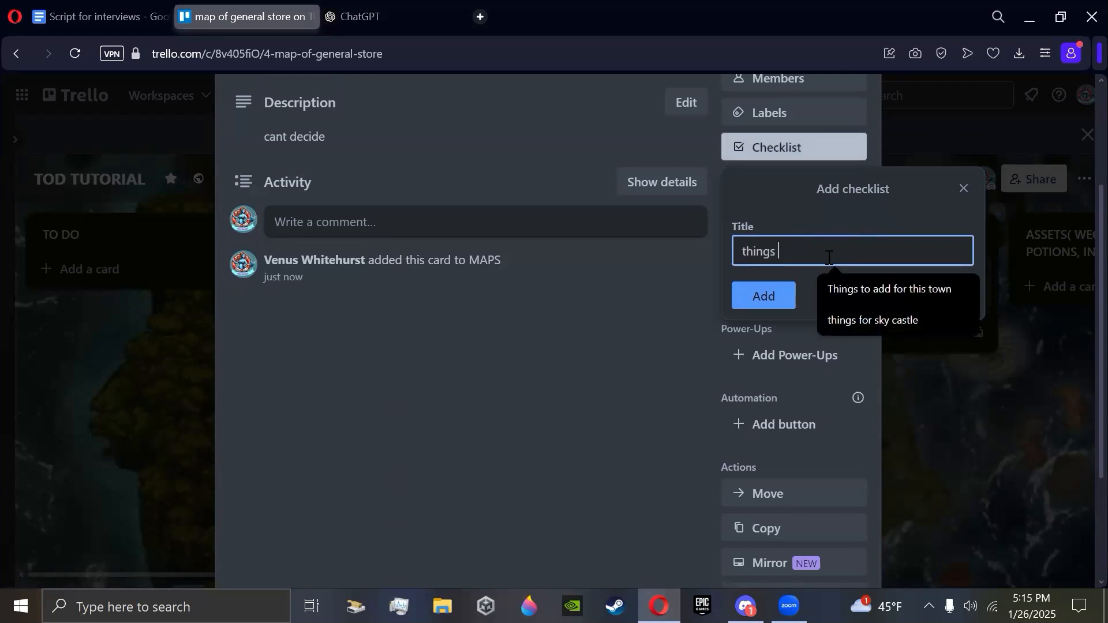
type("to add for genral")
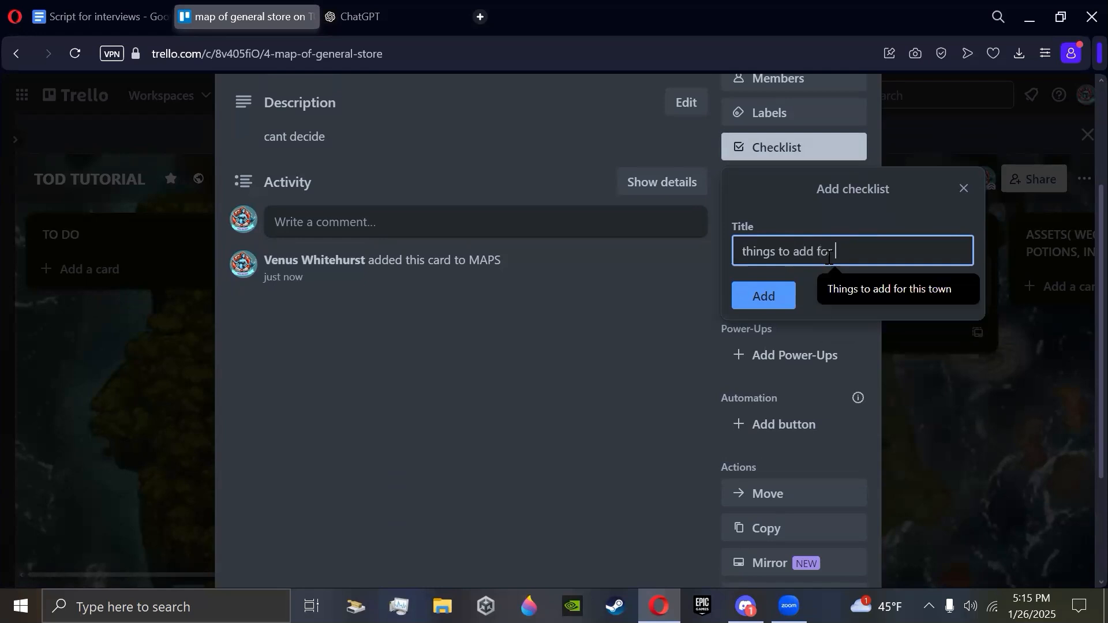
key("BackSpace")
key("BackSpace")
key("BackSpace")
type("eral store")
left_click(765, 295)
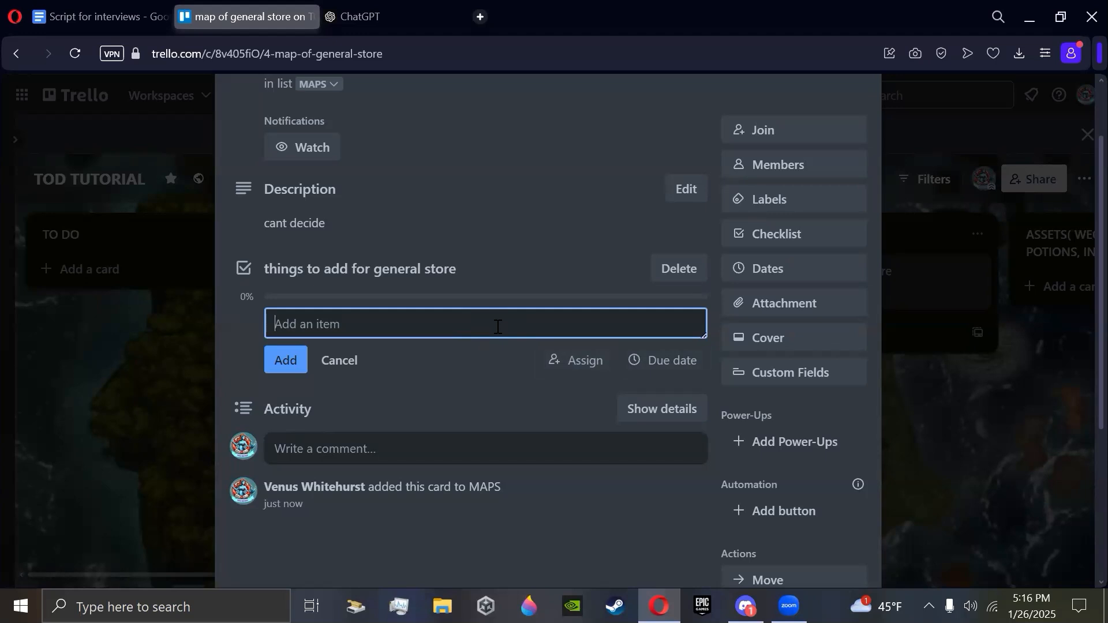
Switch to ChatGPT and submit the prompt "please generate a ONE LINER list of things to put in a dnd general store map".
left_click(326, 22)
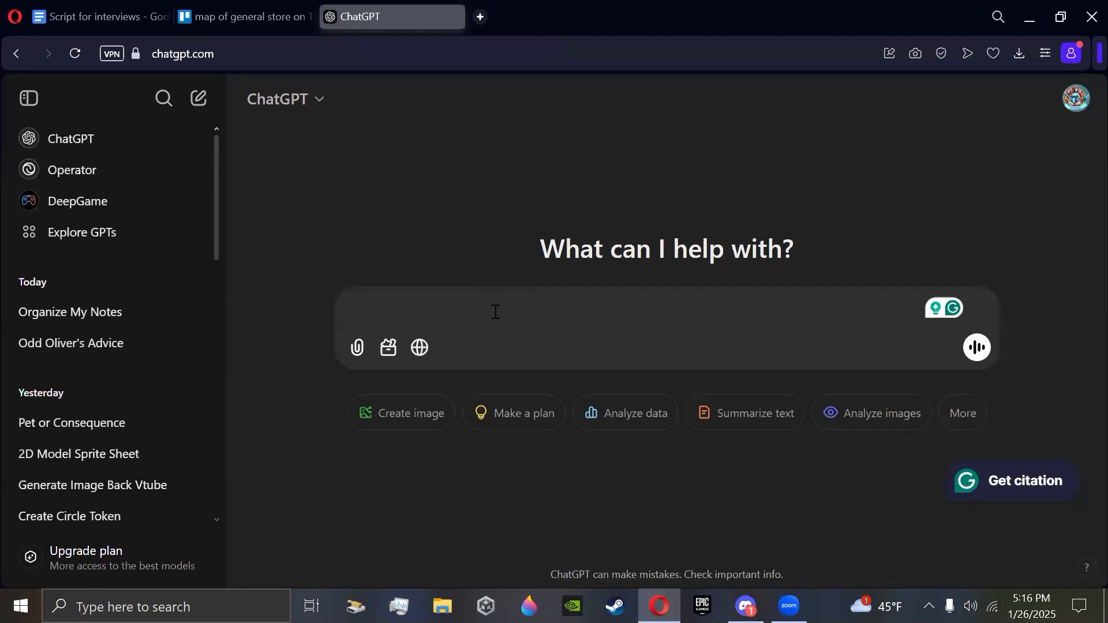
type("please generate")
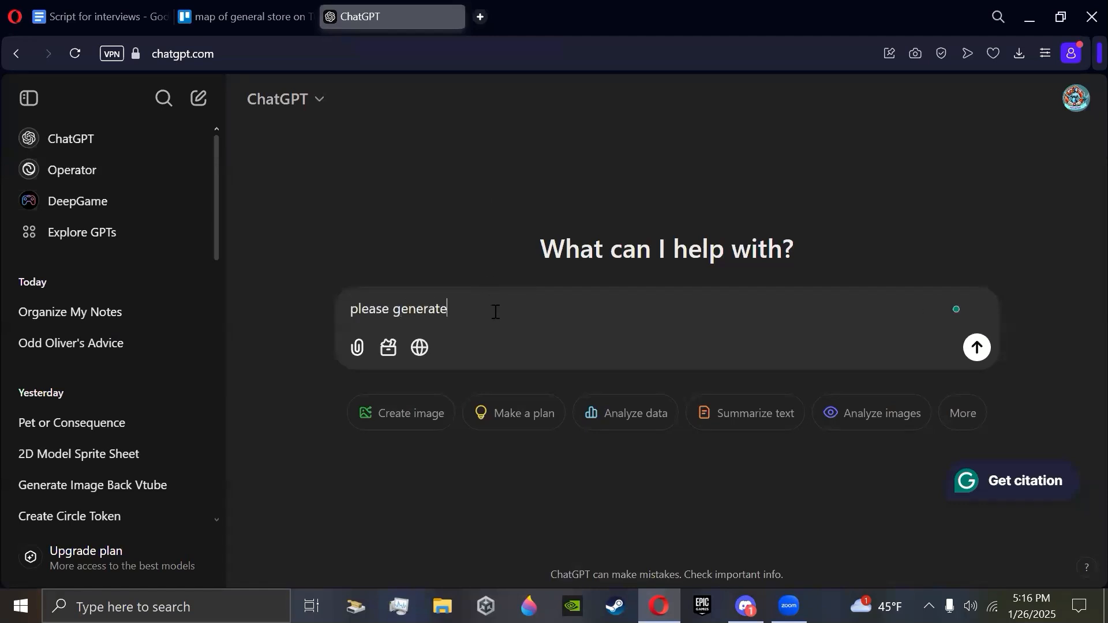
type(" a ONE LINER list of things to ")
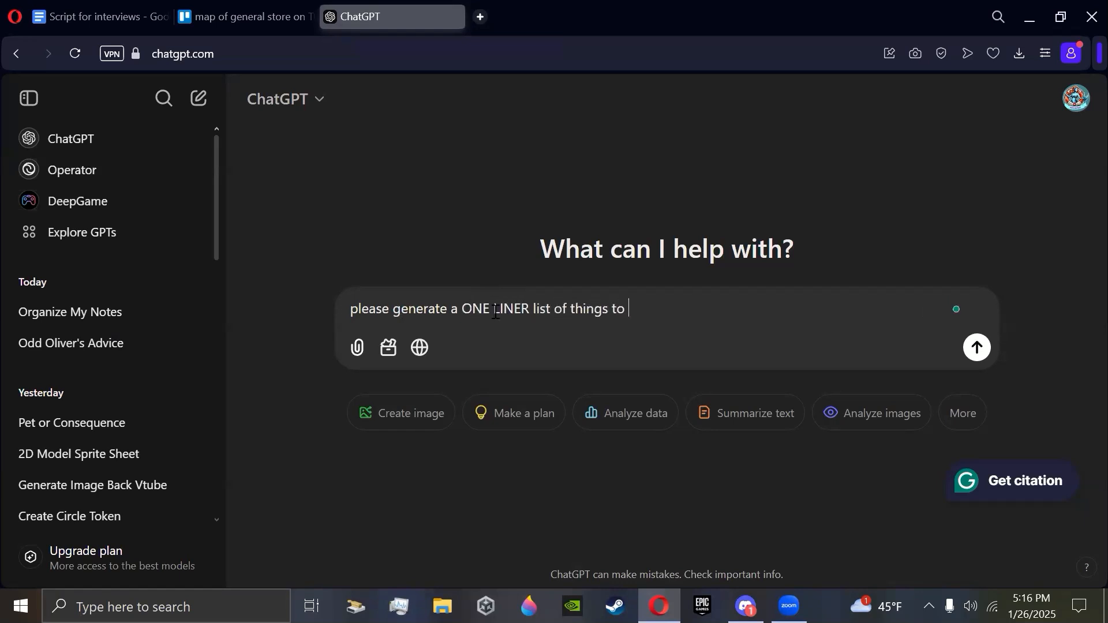
type("put in a ")
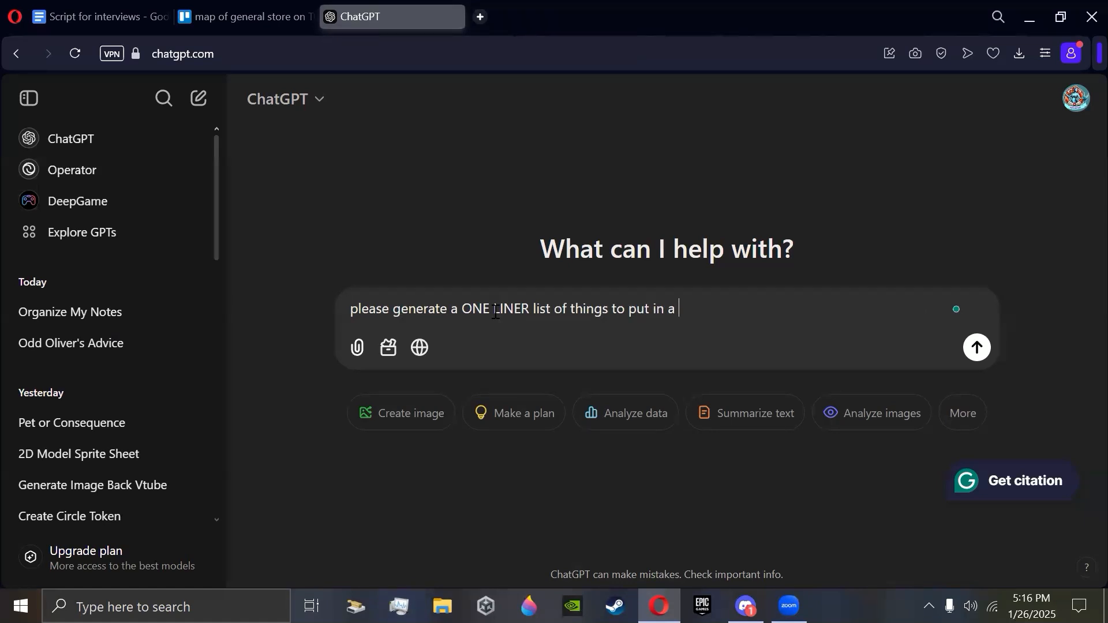
type("dnd general store map")
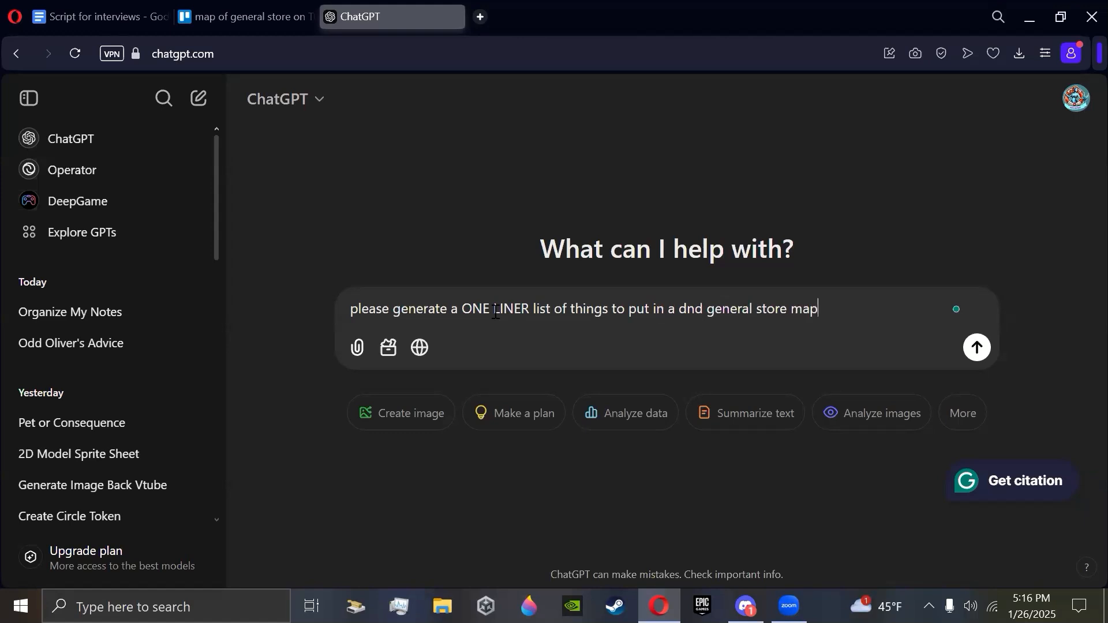
key("Return")
Copy the generated list and paste it as new item text in the Trello card's "things to add for general store" checklist.
scroll(746, 281, "down", 3)
scroll(746, 280, "up", 2)
scroll(619, 240, "down", 5)
left_click(468, 405)
left_click(294, 18)
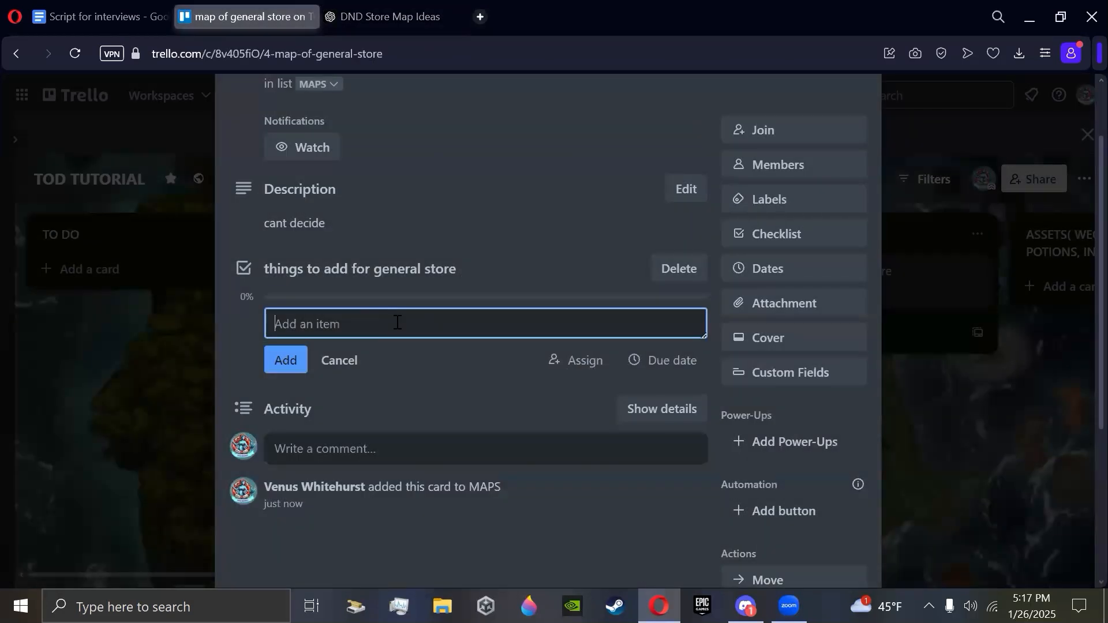
right_click(398, 324)
left_click(435, 138)
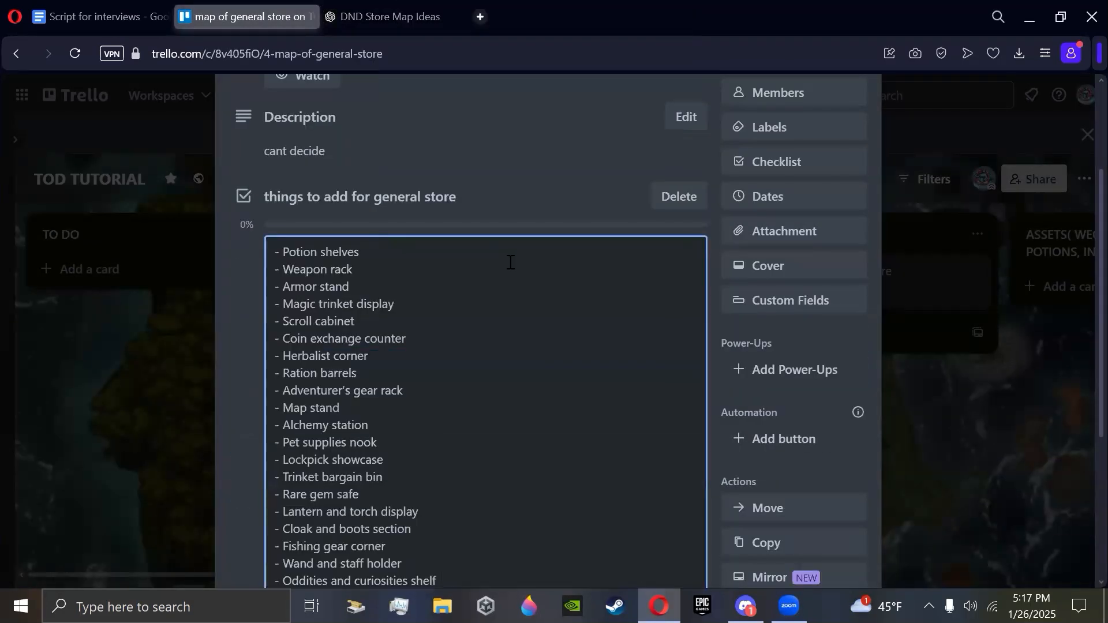
scroll(510, 262, "up", 2)
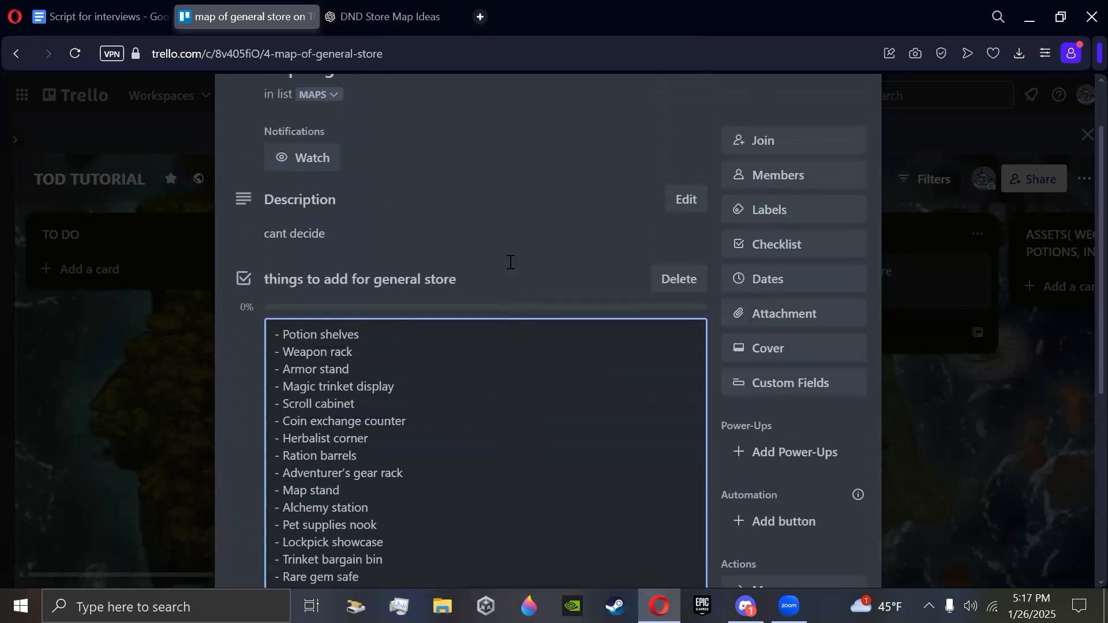
scroll(511, 263, "down", 3)
scroll(511, 263, "up", 2)
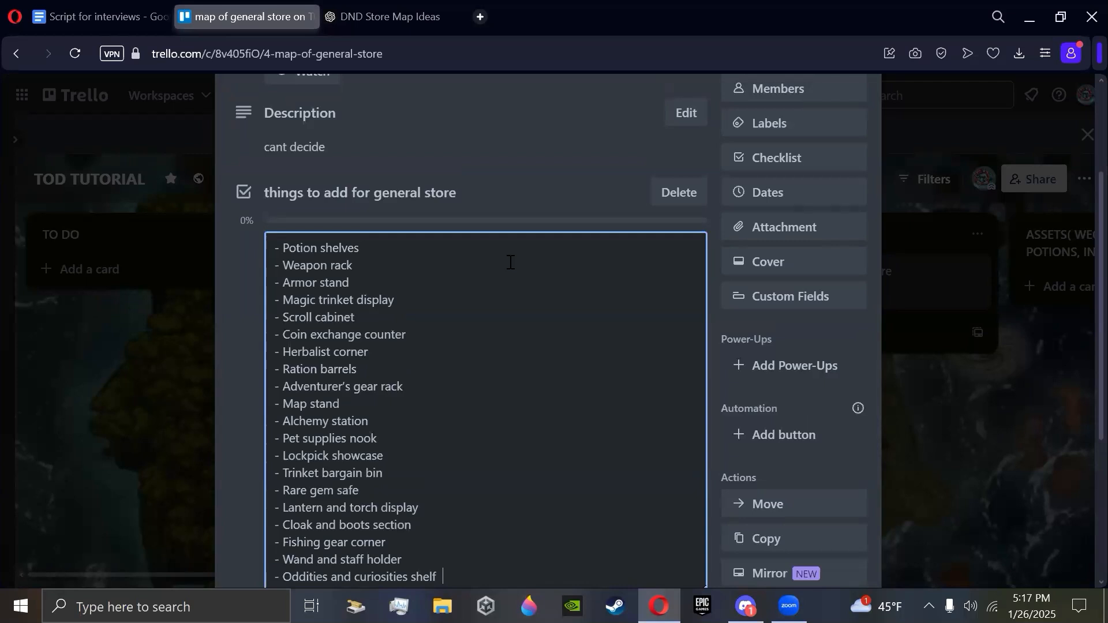
Switch back to ChatGPT and review the ONE LINER wording in the prompt and the format of the generated list.
left_click(393, 16)
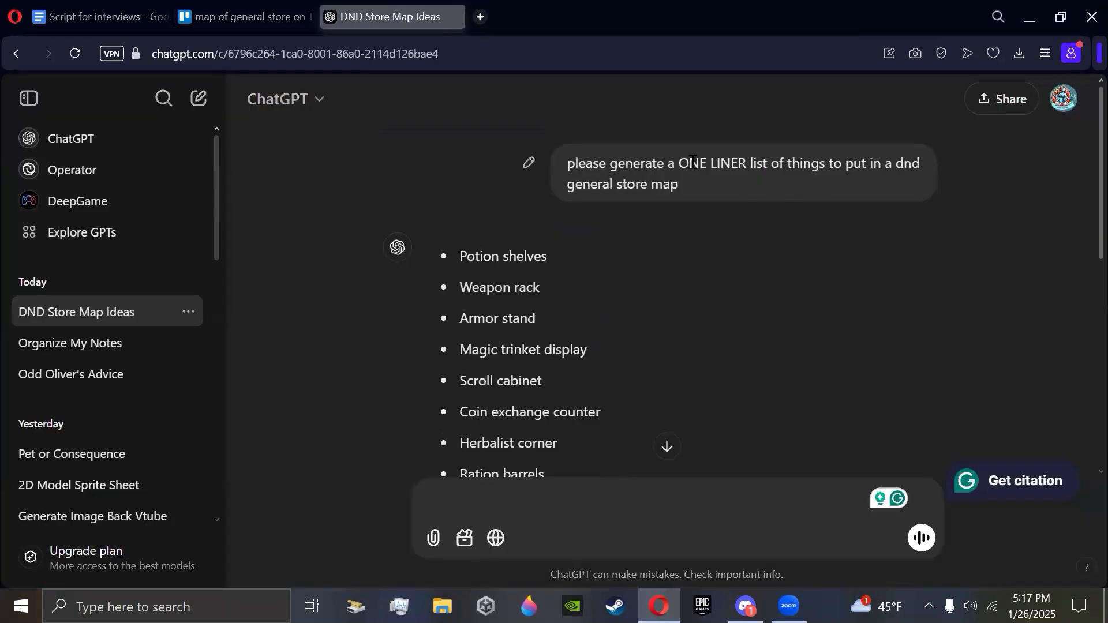
left_click_drag(679, 162, 747, 157)
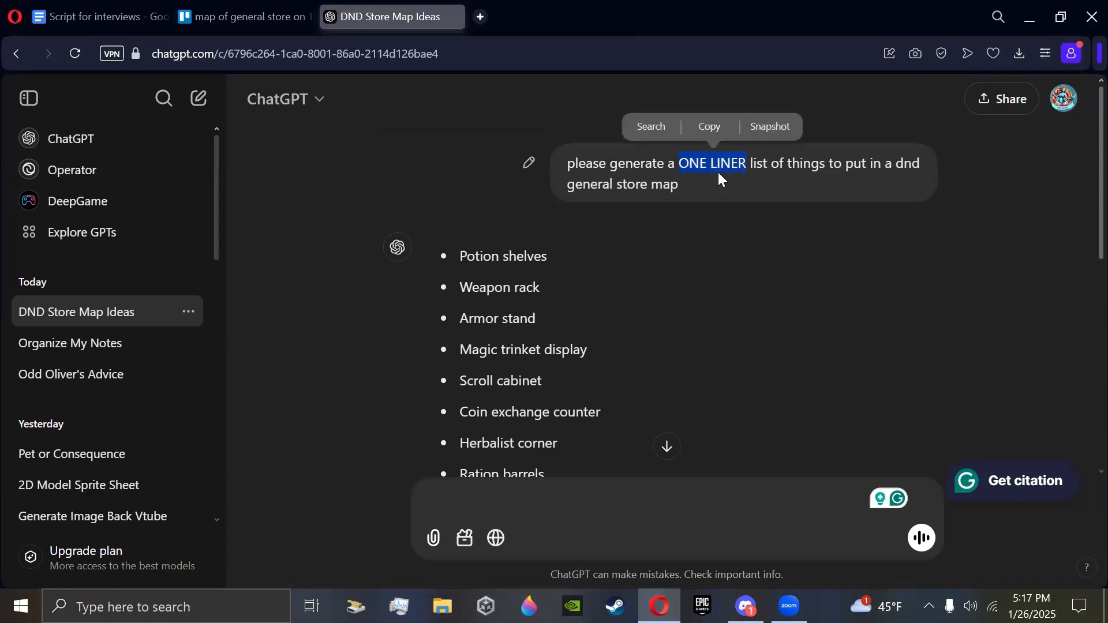
left_click(711, 170)
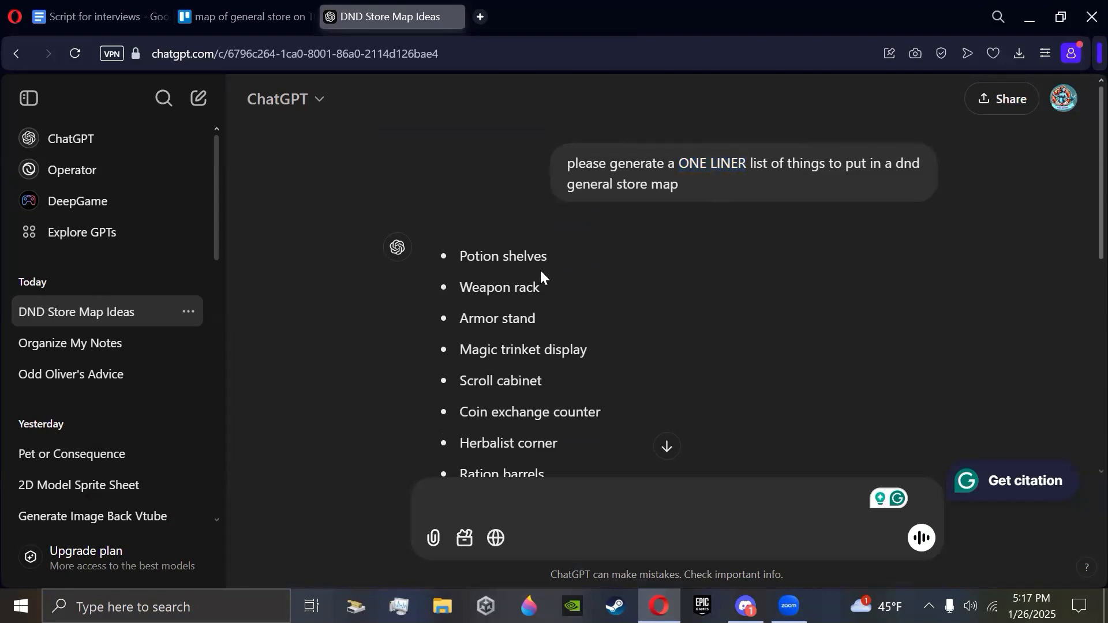
scroll(542, 268, "down", 3)
scroll(544, 270, "up", 3)
Return to the Trello card and add the pasted lines to the checklist as separate items.
left_click(297, 25)
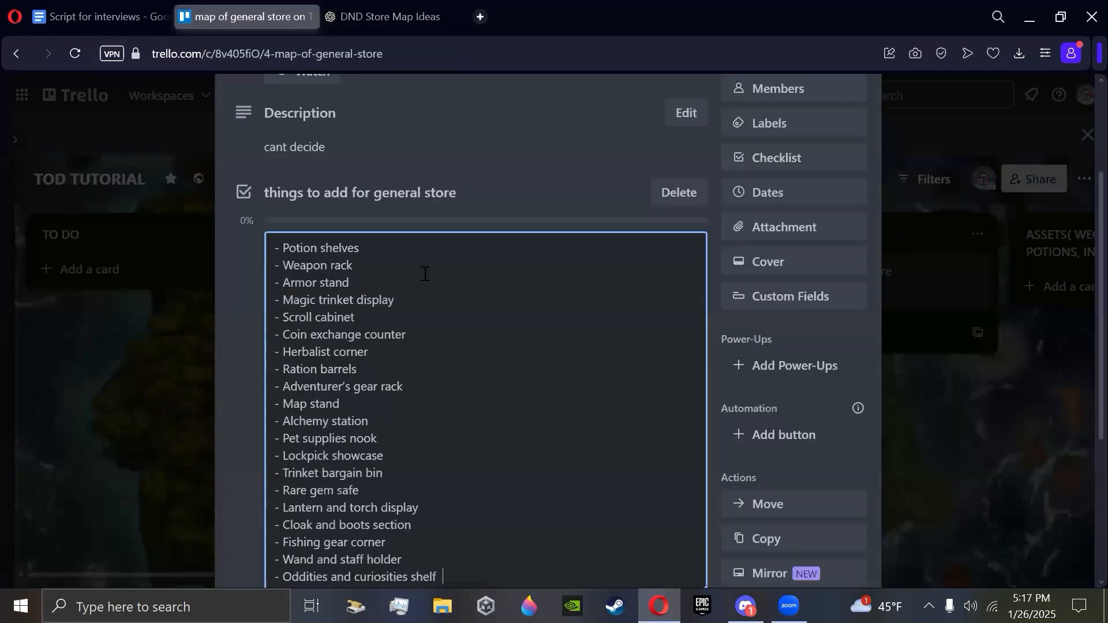
scroll(461, 267, "down", 4)
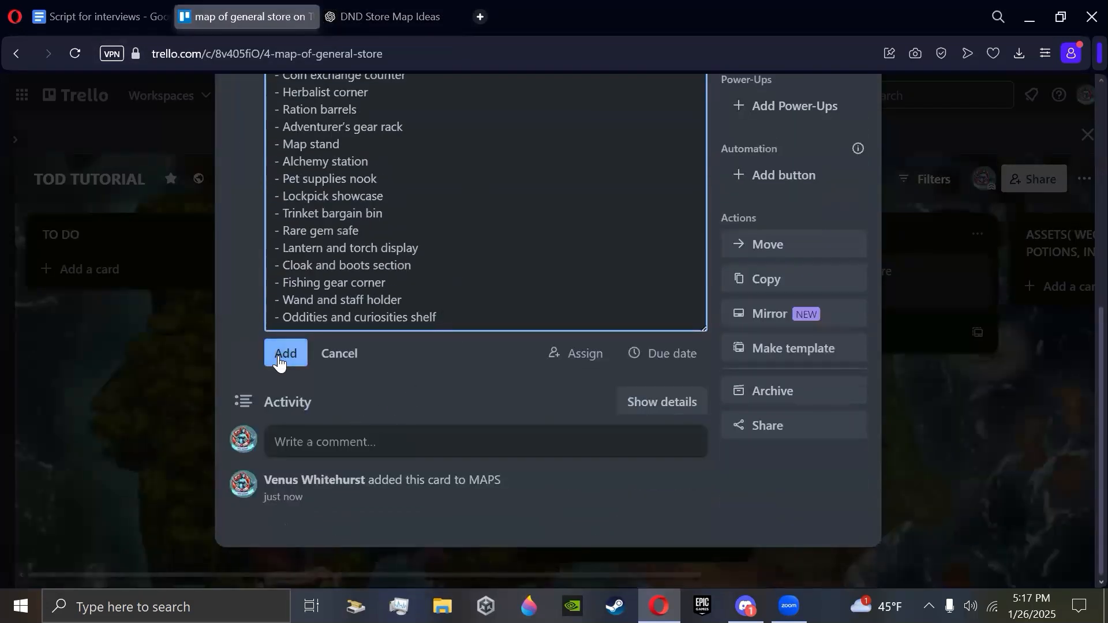
left_click(279, 361)
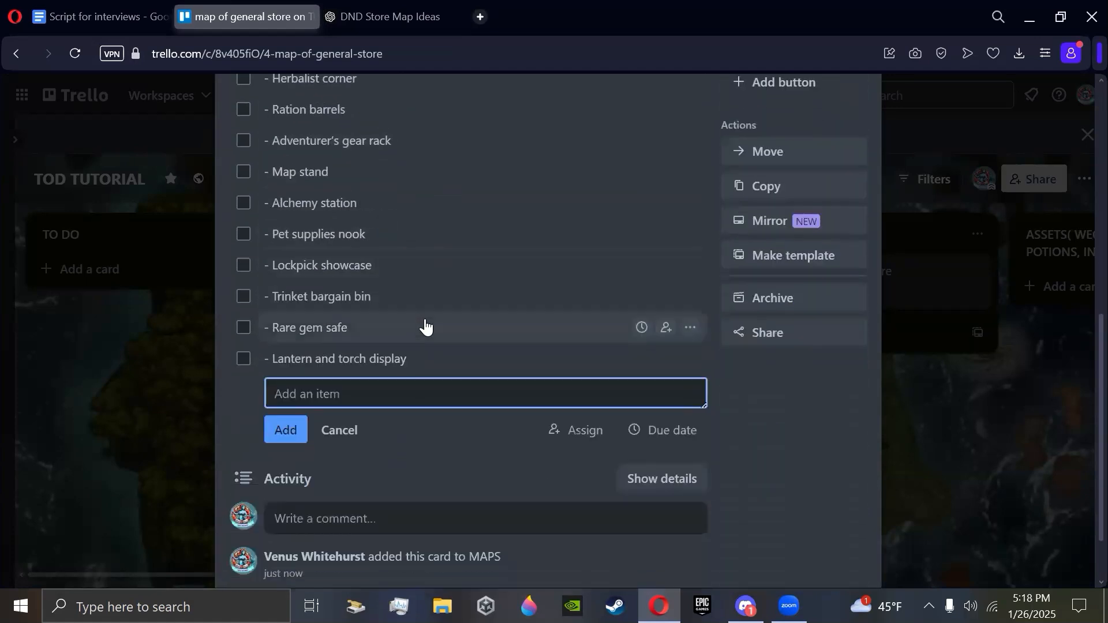
Mark the Potion shelves checklist item as done and clear the mark again.
scroll(247, 258, "up", 7)
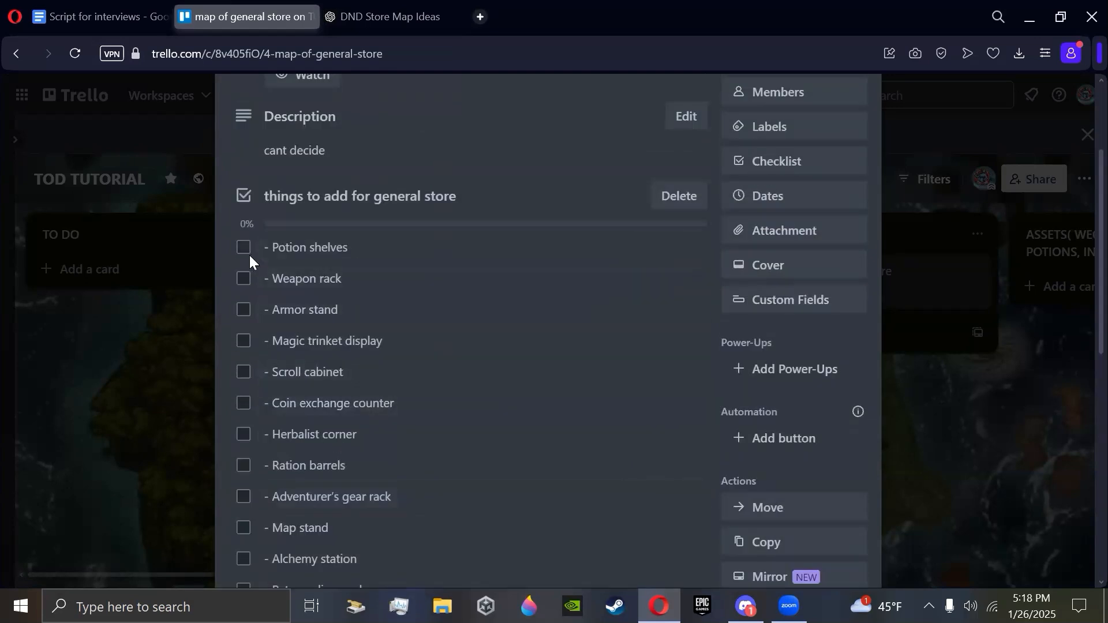
left_click(243, 248)
scroll(389, 387, "down", 3)
scroll(390, 388, "down", 5)
scroll(388, 388, "up", 8)
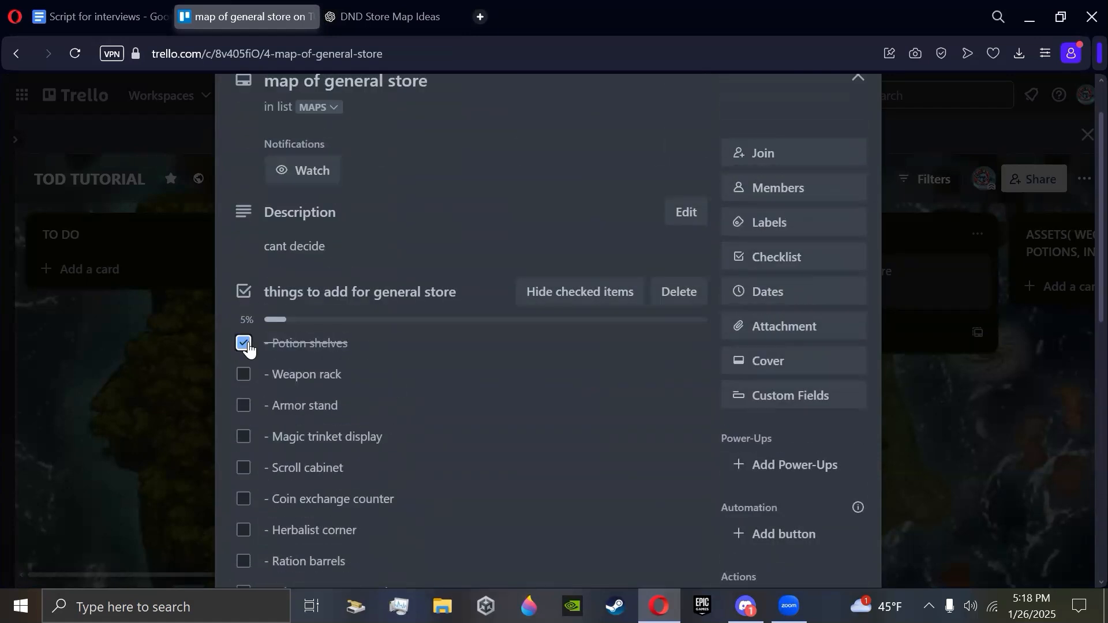
left_click(244, 343)
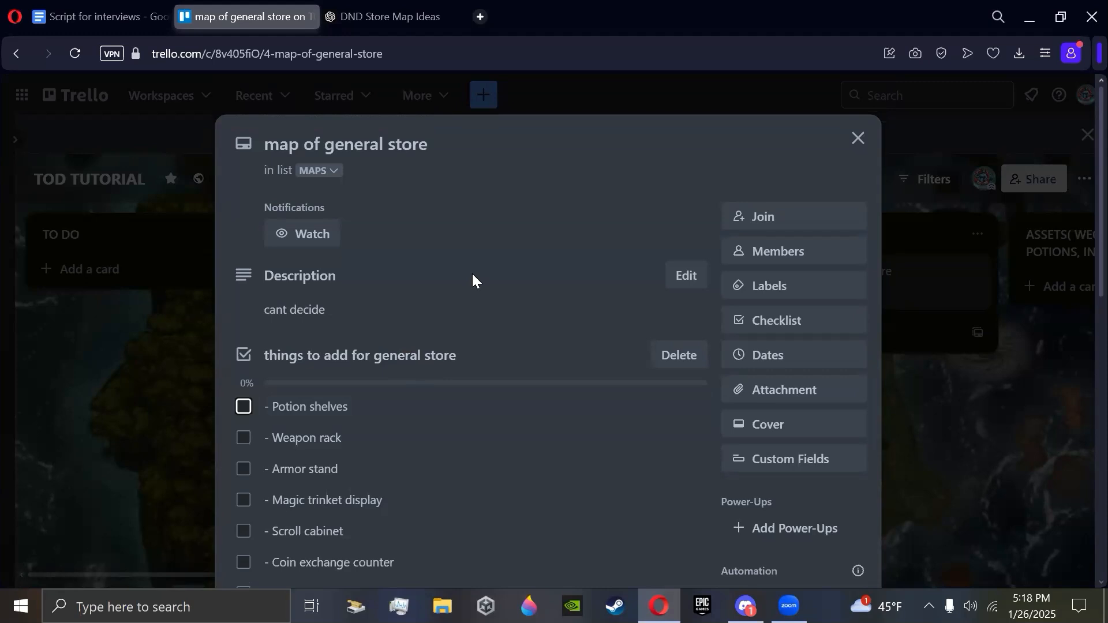
Give the map of general store card a start date of 1/26/2025 and a due date of 2/3/2025.
scroll(472, 274, "down", 1)
scroll(472, 273, "up", 1)
left_click(791, 367)
scroll(842, 339, "down", 1)
scroll(841, 331, "up", 1)
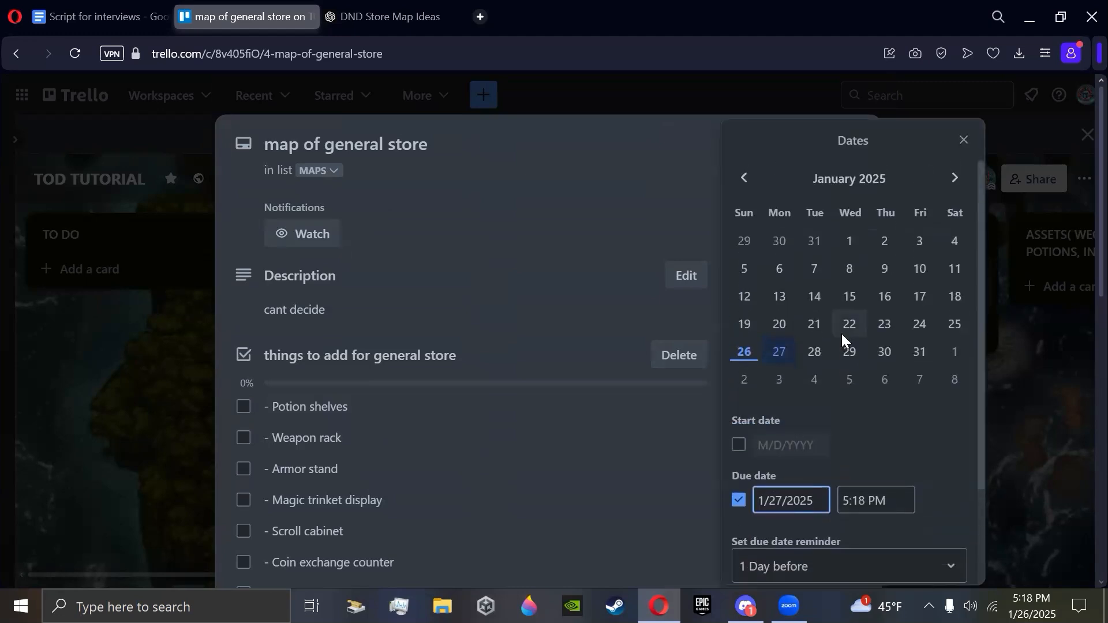
left_click(738, 443)
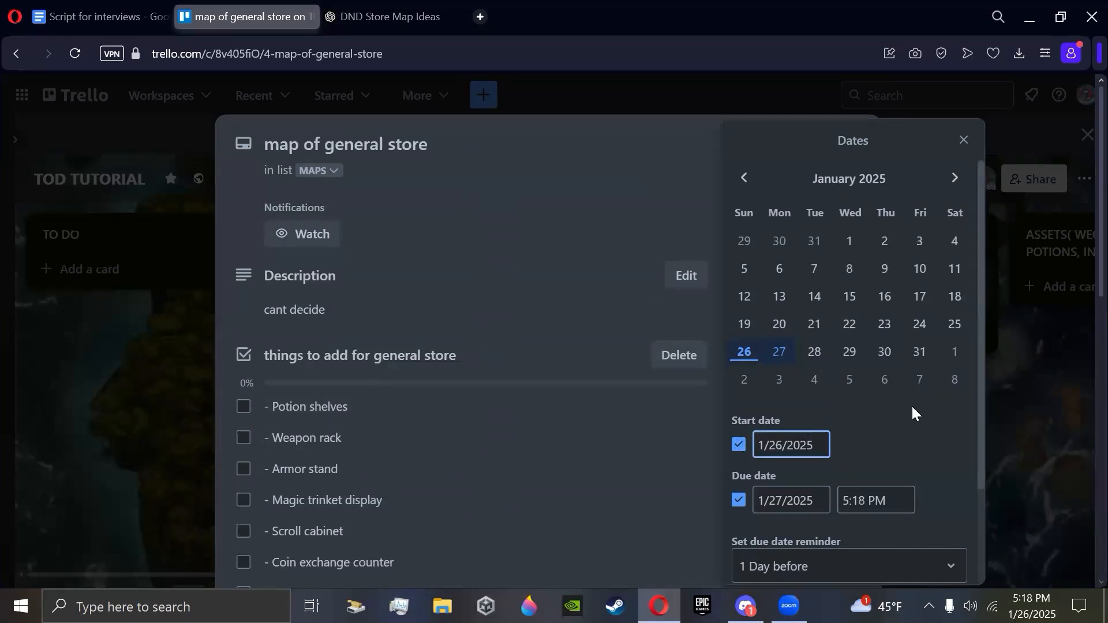
scroll(912, 407, "down", 2)
scroll(924, 397, "up", 1)
left_click(801, 464)
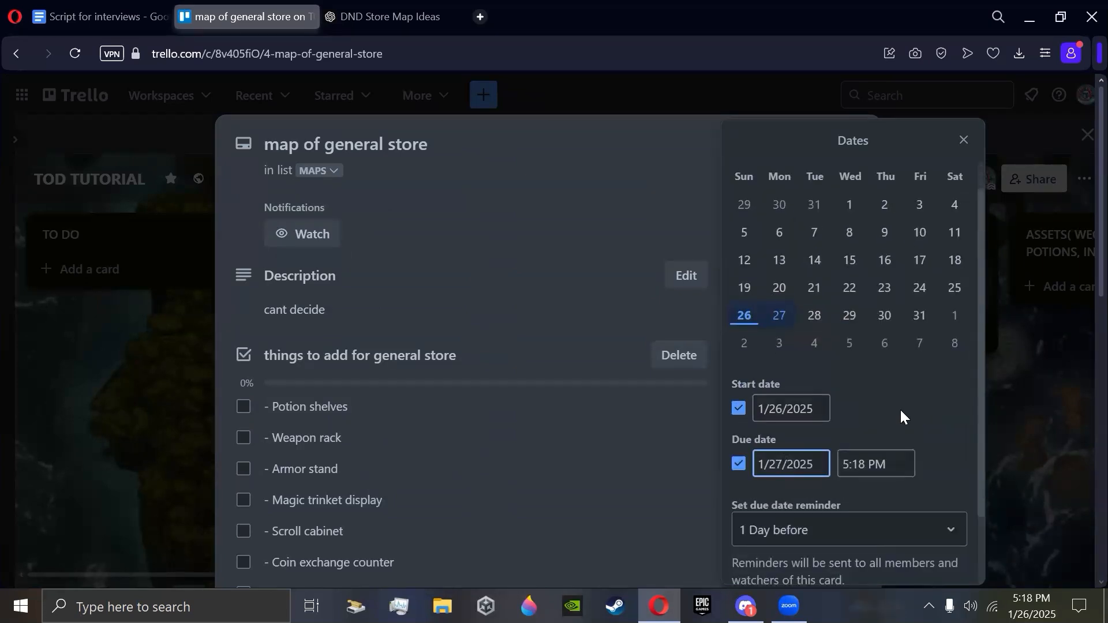
scroll(901, 412, "up", 1)
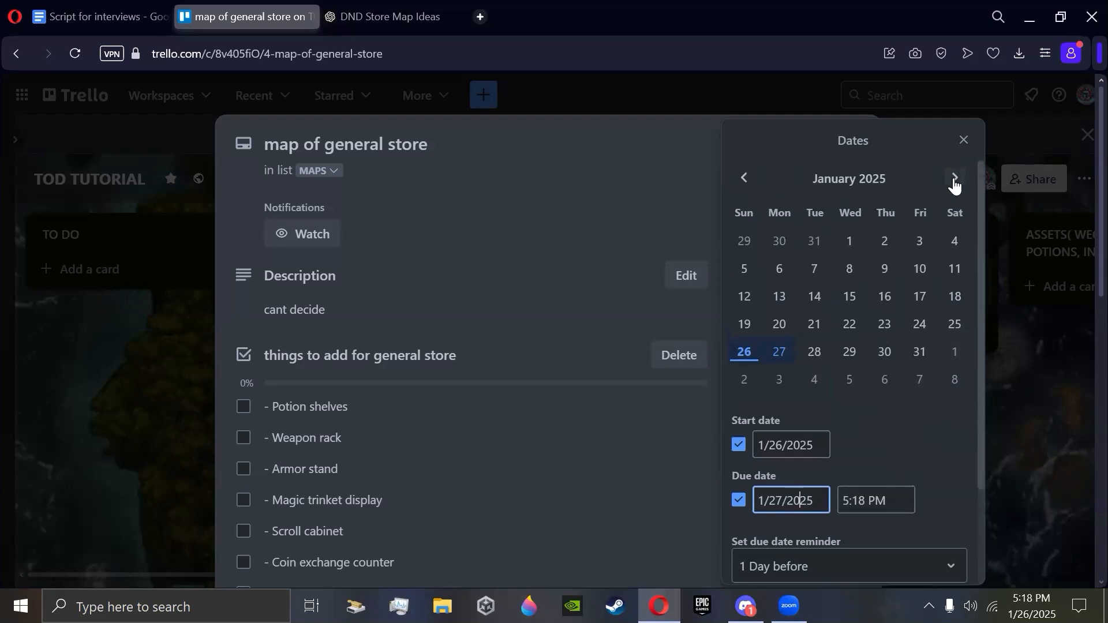
left_click(780, 385)
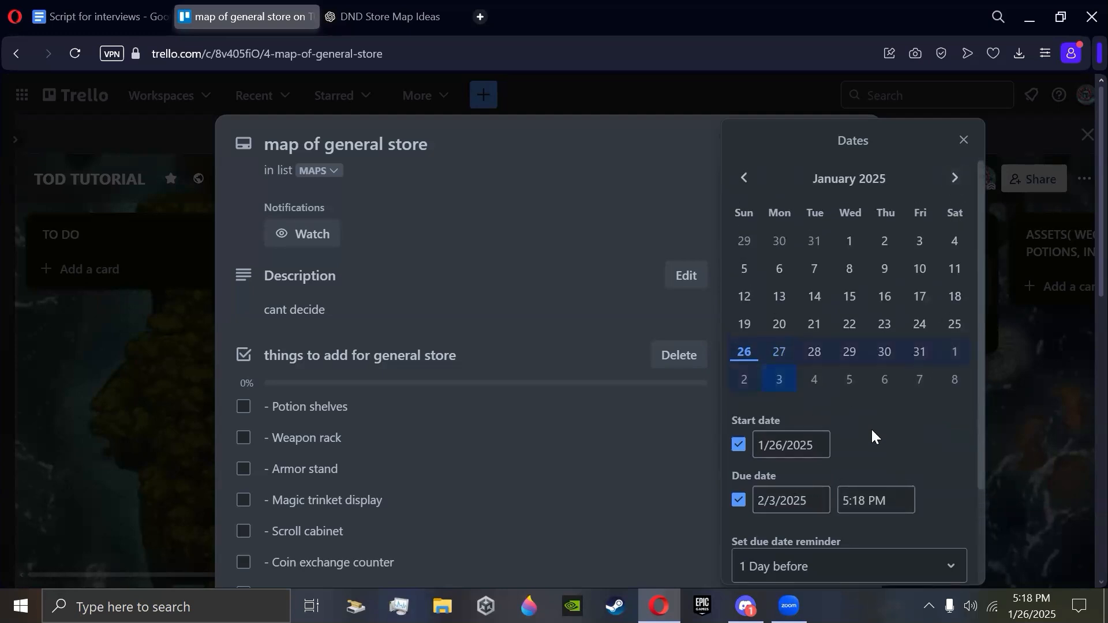
Set the due time to 10:00 AM with a reminder 2 Days before, and save the card's dates.
scroll(901, 440, "down", 3)
left_click(883, 381)
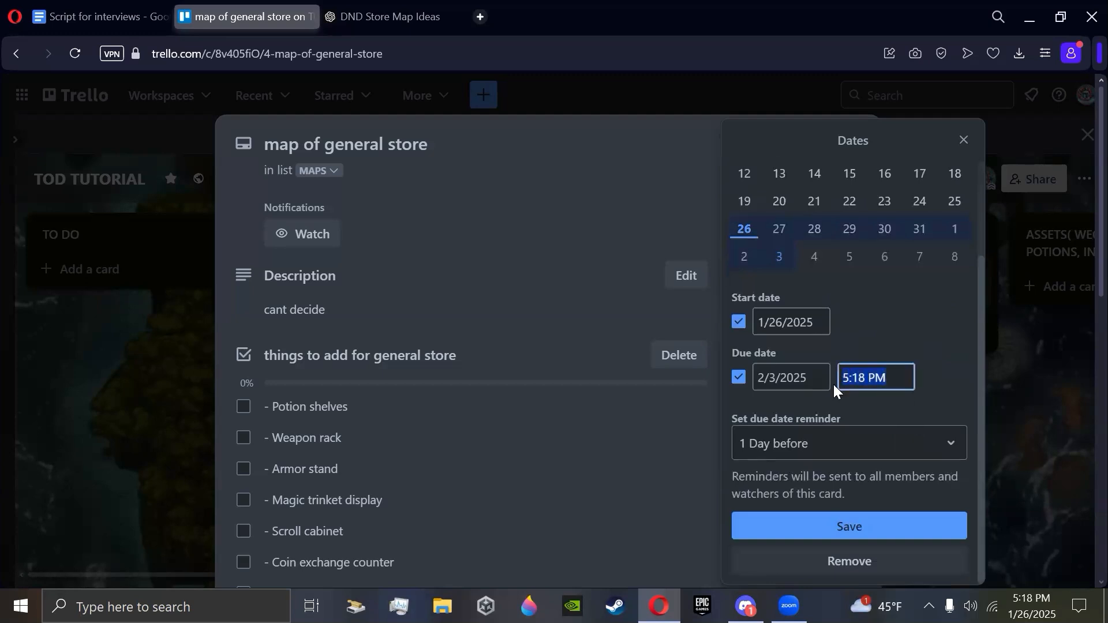
type("1000am")
left_click(874, 443)
scroll(874, 481, "down", 3)
scroll(874, 482, "up", 3)
scroll(874, 482, "up", 2)
scroll(874, 483, "down", 3)
scroll(874, 483, "down", 1)
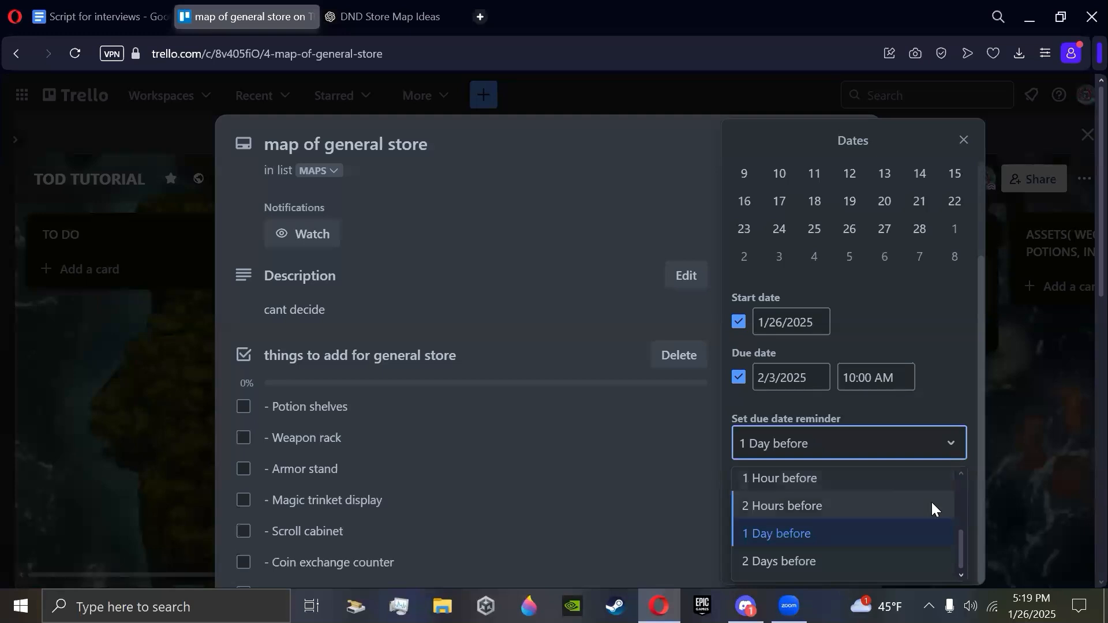
left_click(877, 558)
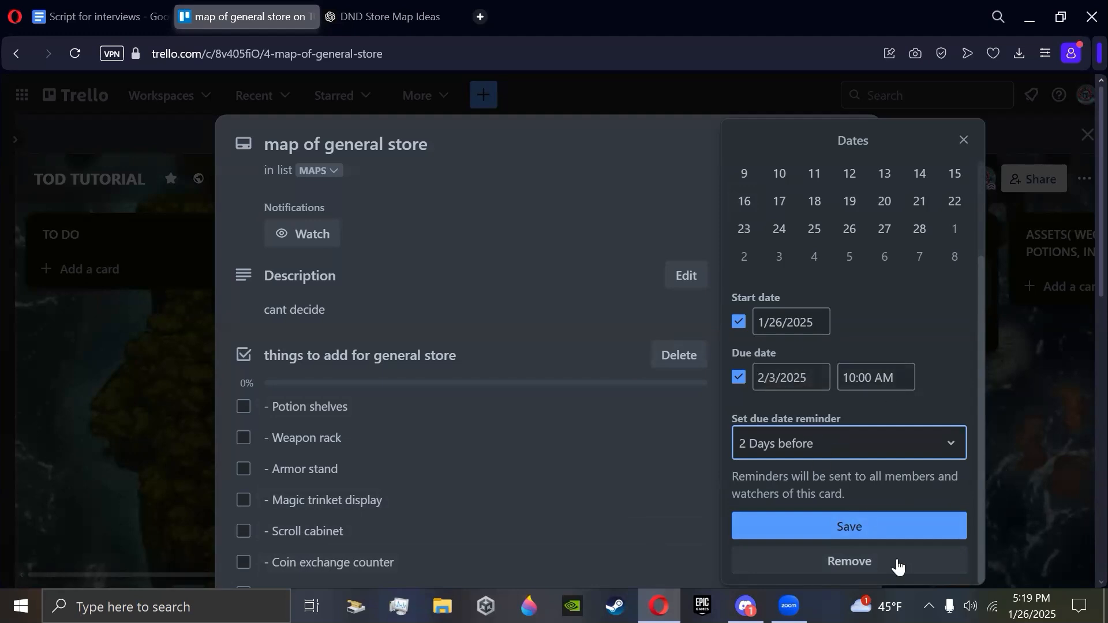
left_click(904, 534)
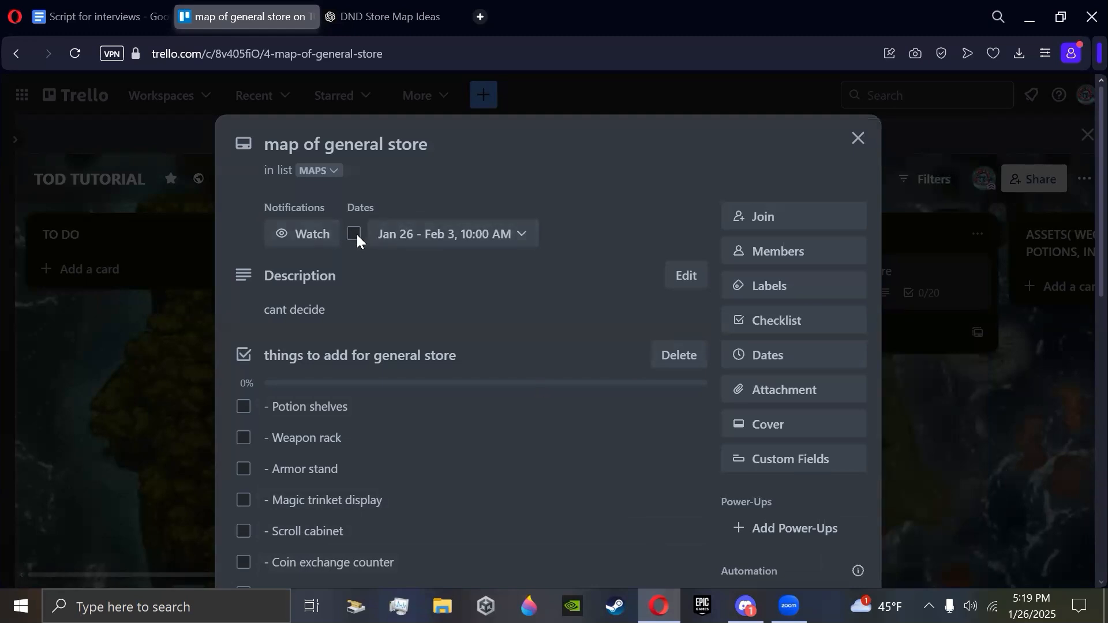
Try watching the card and marking its dates as complete, and turn both off again.
left_click(315, 240)
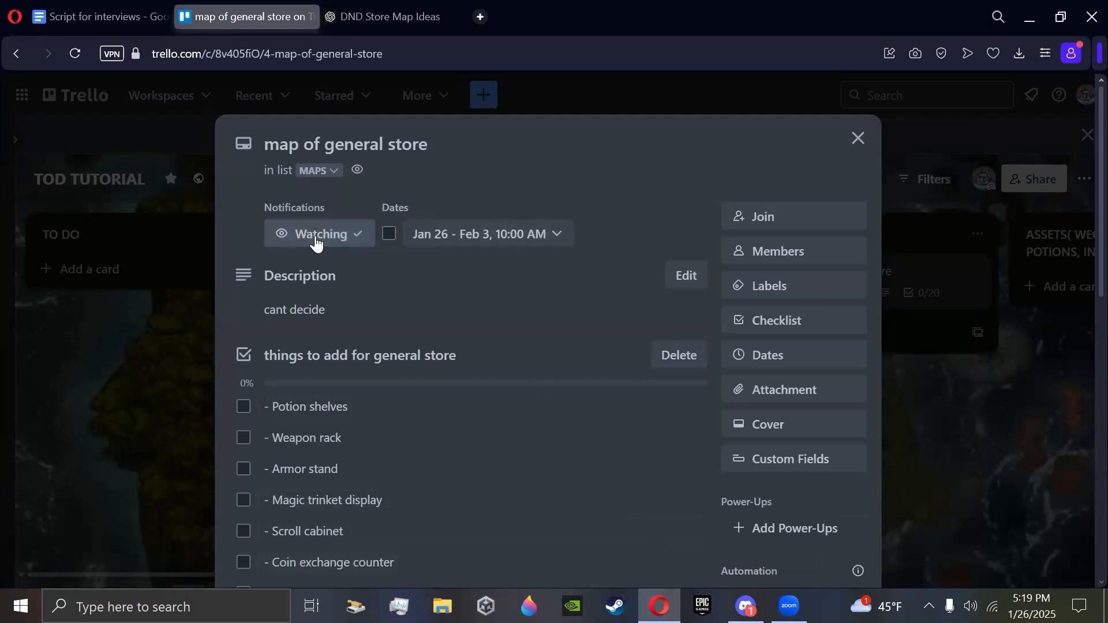
left_click(316, 241)
left_click(316, 241)
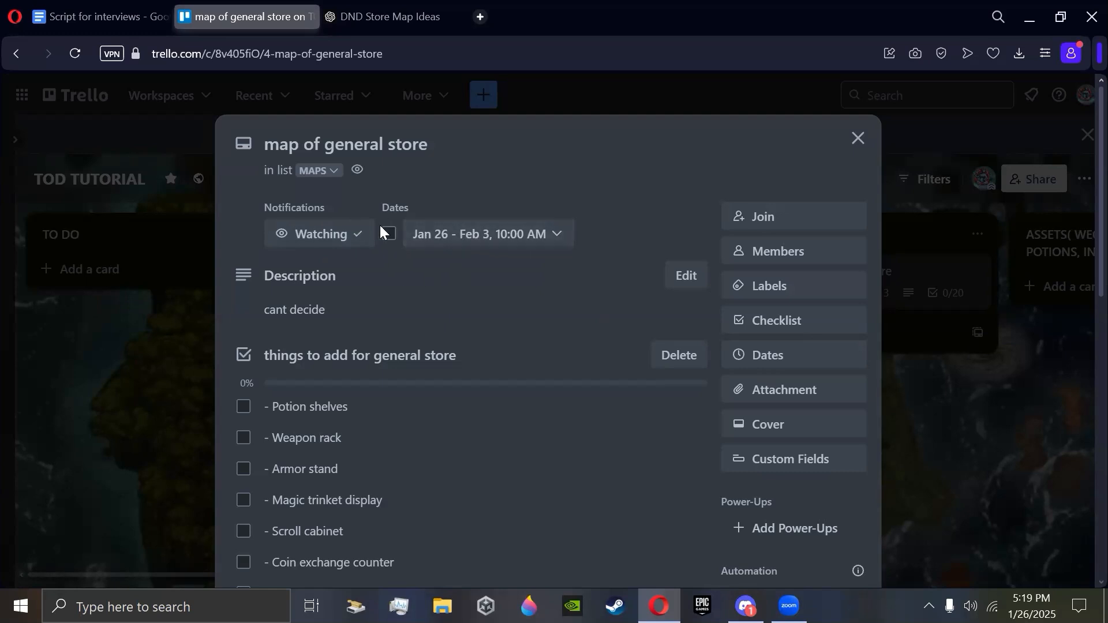
left_click(389, 233)
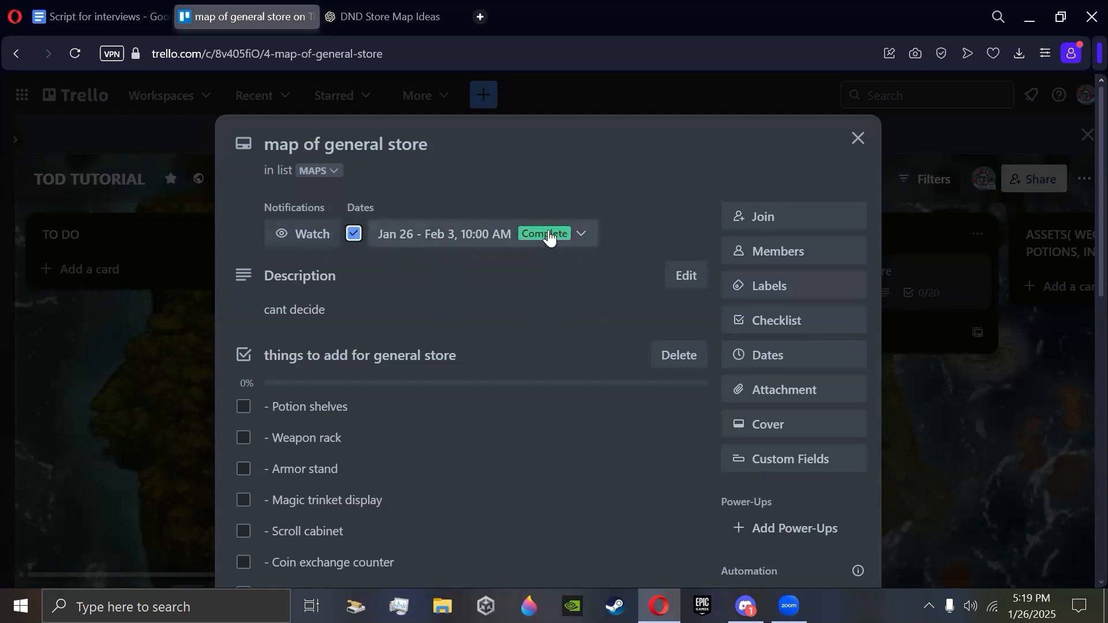
left_click(354, 233)
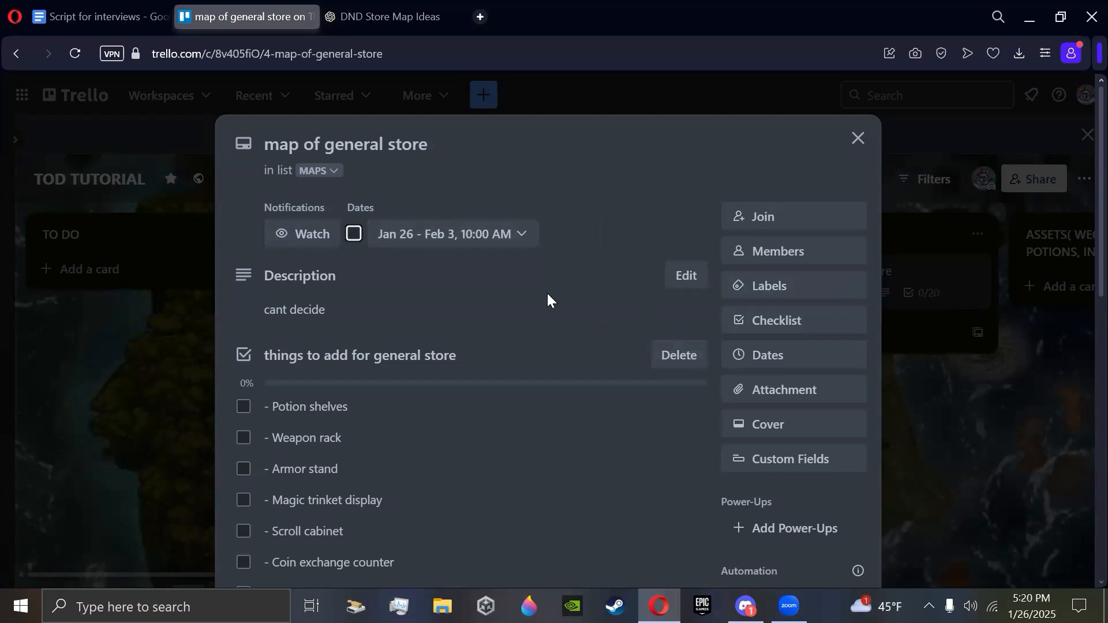
Apply the untitled orange label to the map of general store card and close the label choices.
left_click(801, 288)
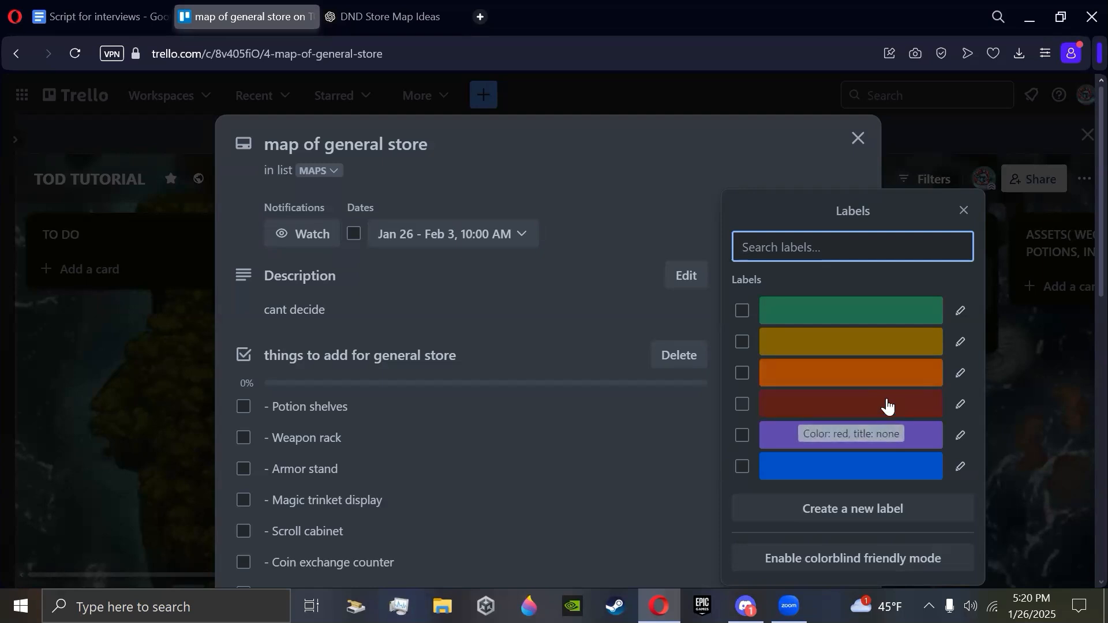
left_click(882, 382)
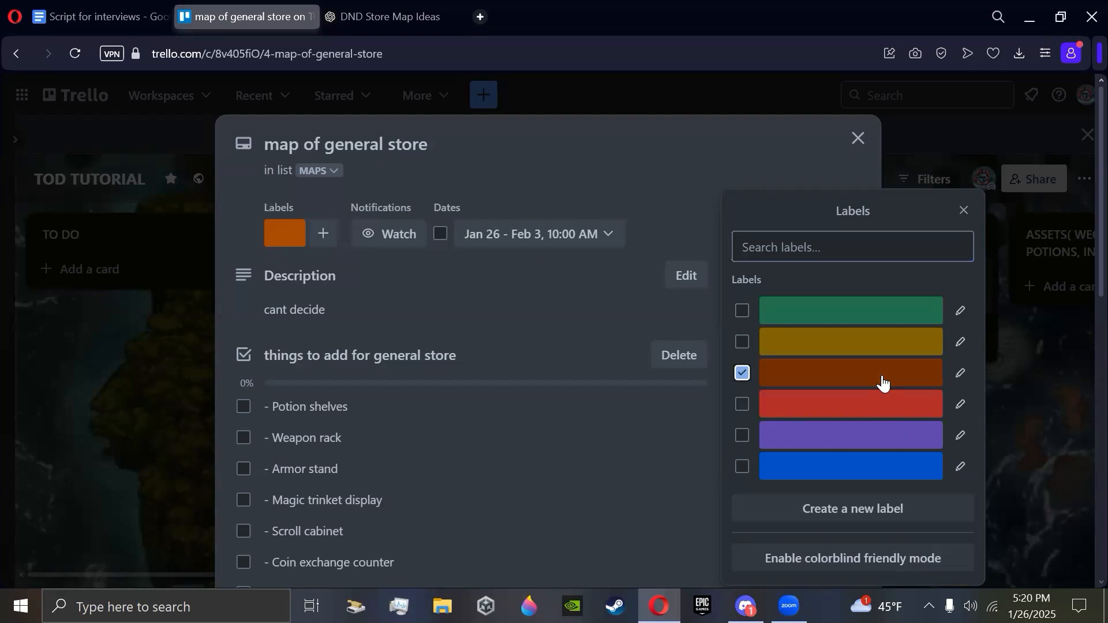
left_click(755, 143)
scroll(514, 499, "down", 8)
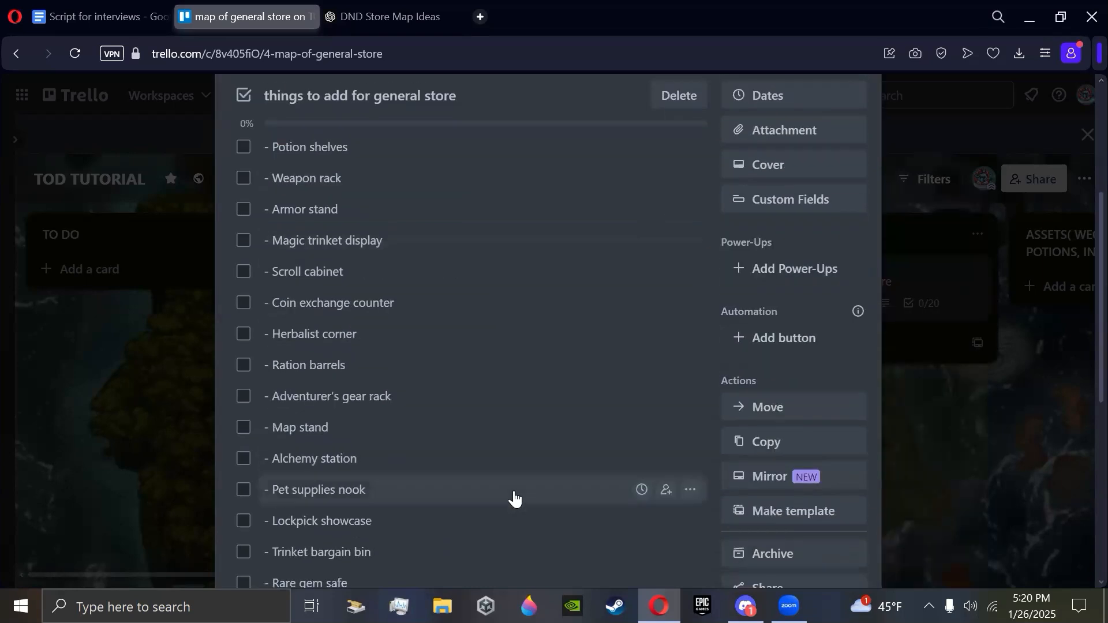
scroll(513, 498, "up", 8)
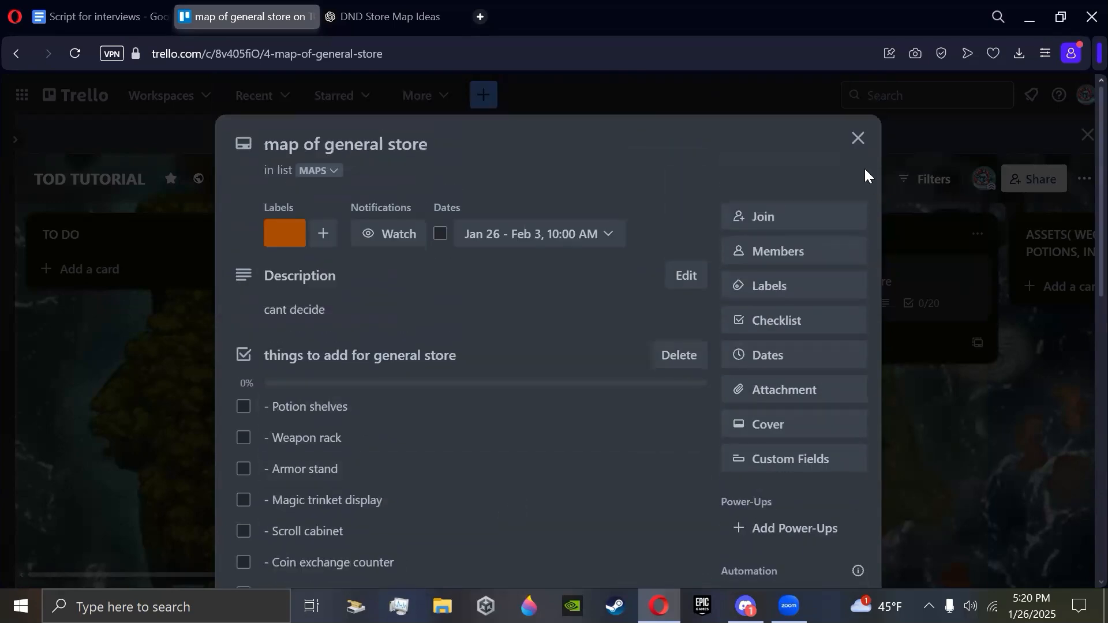
Close the map of general store card, open the STABLEBOY card and set its due date to 1/28/2025.
key("Escape")
scroll(663, 396, "down", 2)
left_click(663, 430)
scroll(651, 231, "down", 1)
scroll(650, 231, "down", 2)
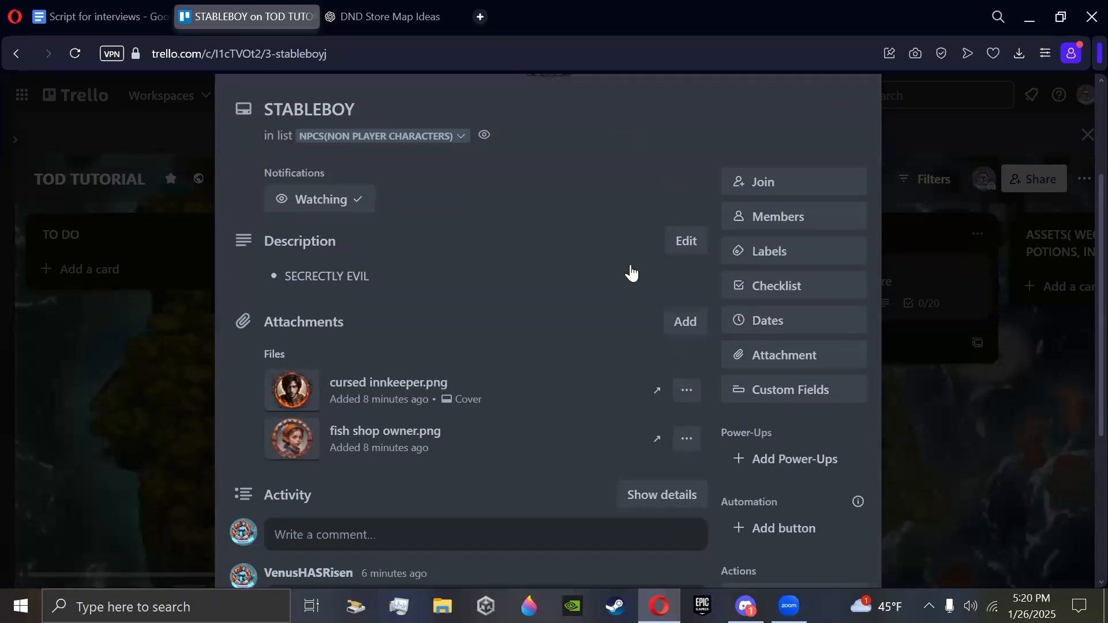
left_click(780, 327)
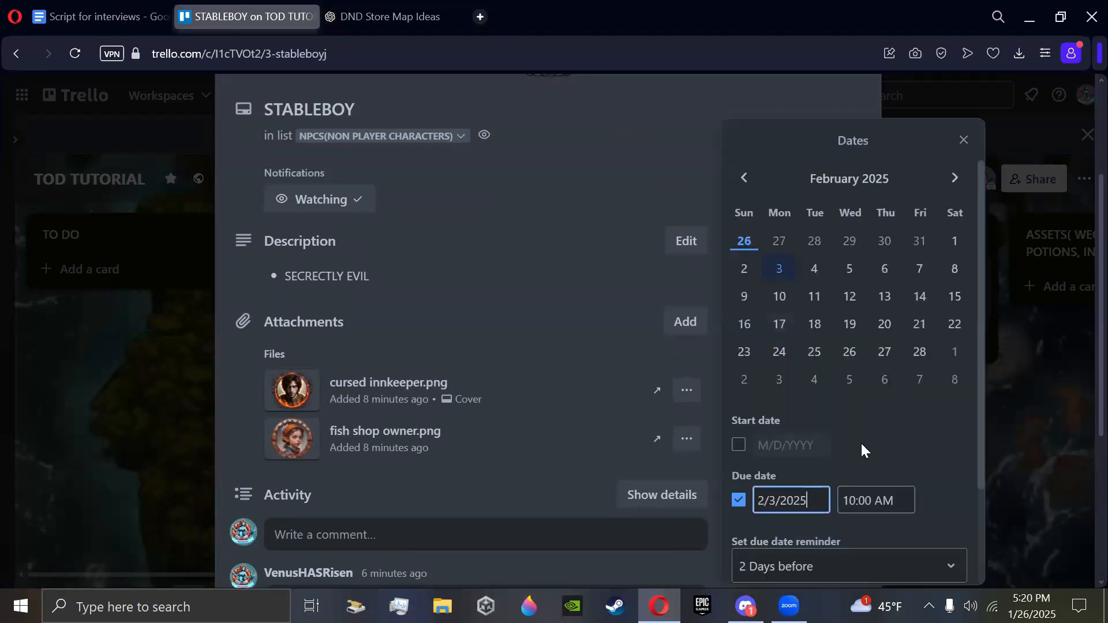
left_click(744, 177)
left_click(814, 352)
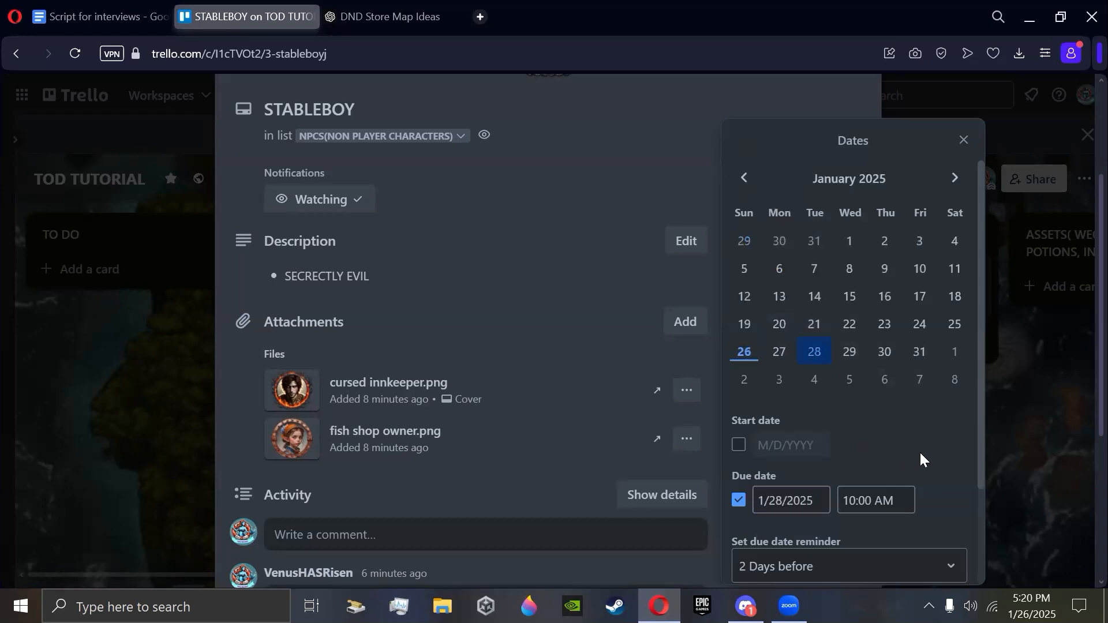
Set the STABLEBOY card's due date reminder to 2 Hours before and save the date.
scroll(921, 458, "down", 2)
left_click(906, 445)
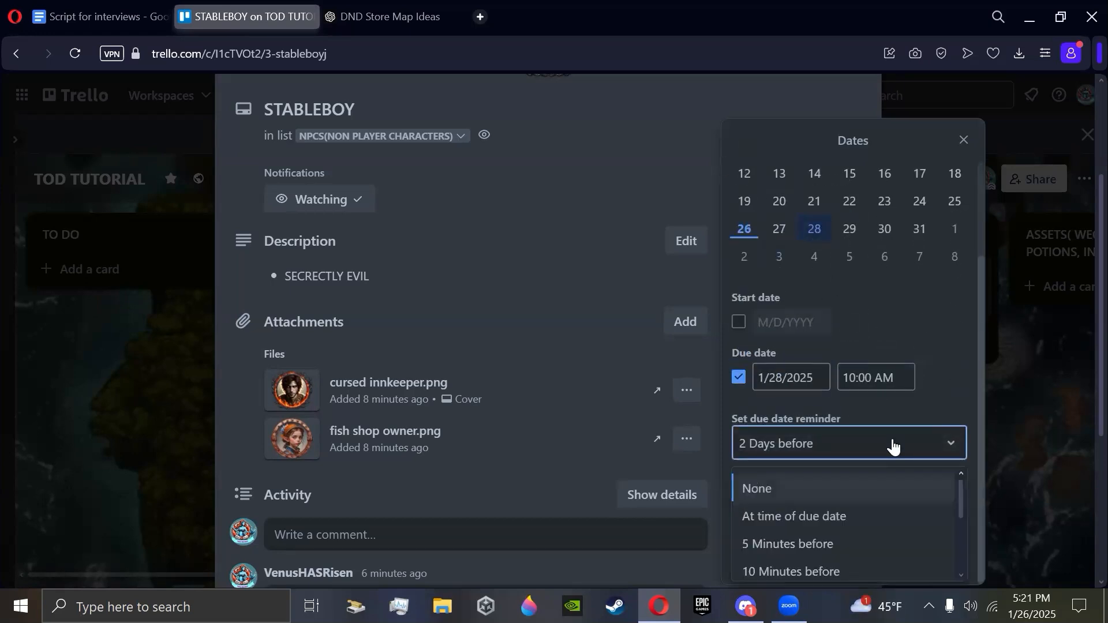
scroll(887, 554, "down", 3)
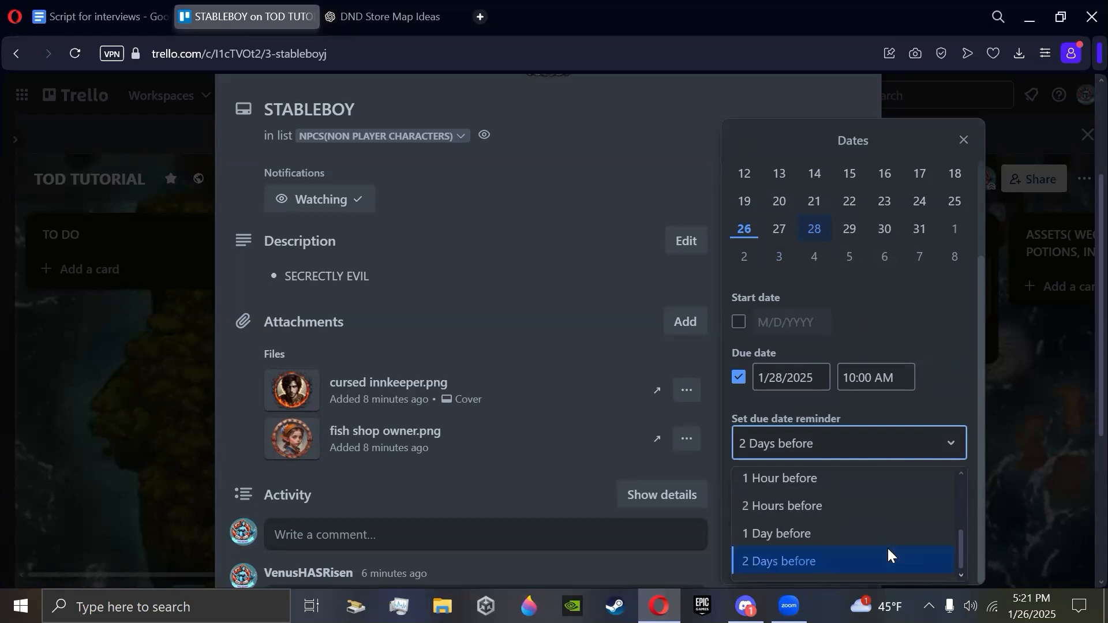
left_click(895, 503)
left_click(868, 530)
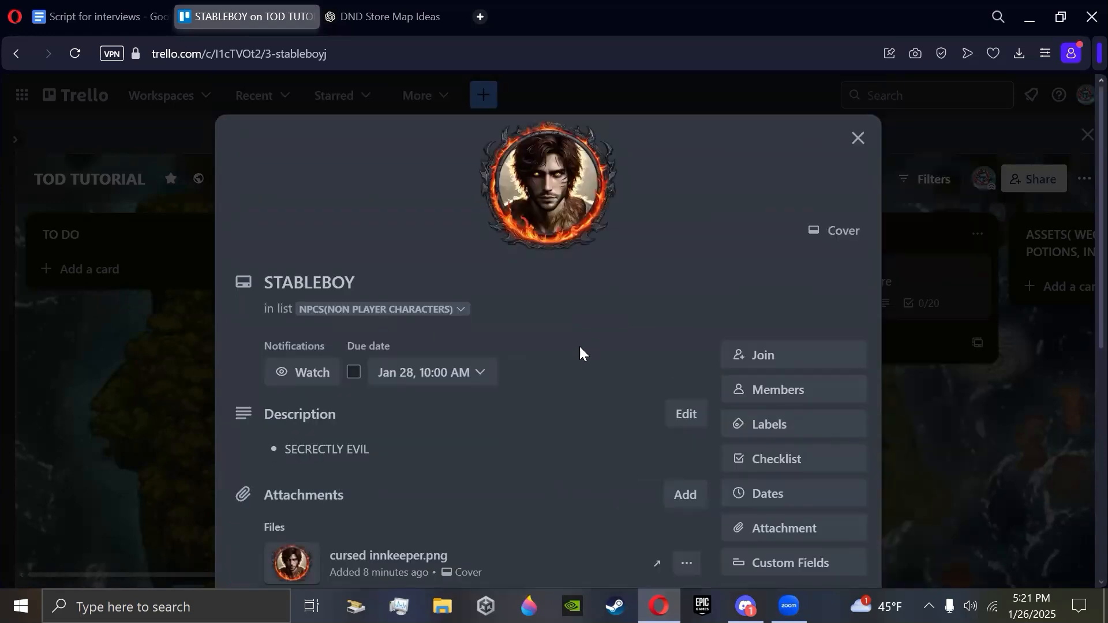
Apply the untitled red label to the STABLEBOY card.
scroll(561, 346, "down", 1)
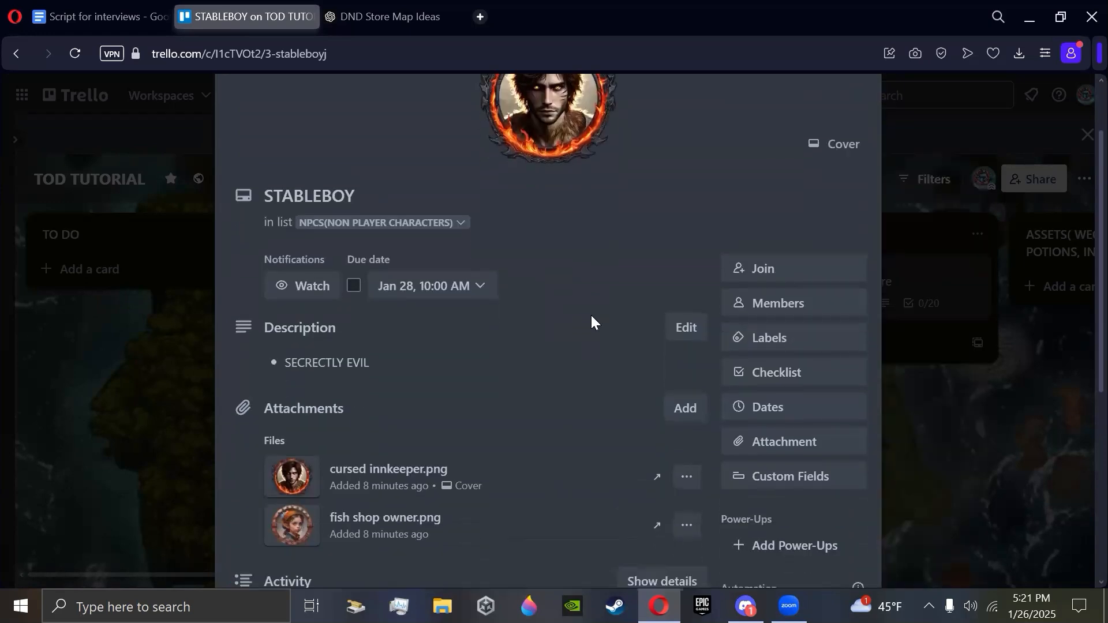
left_click(843, 346)
left_click(864, 411)
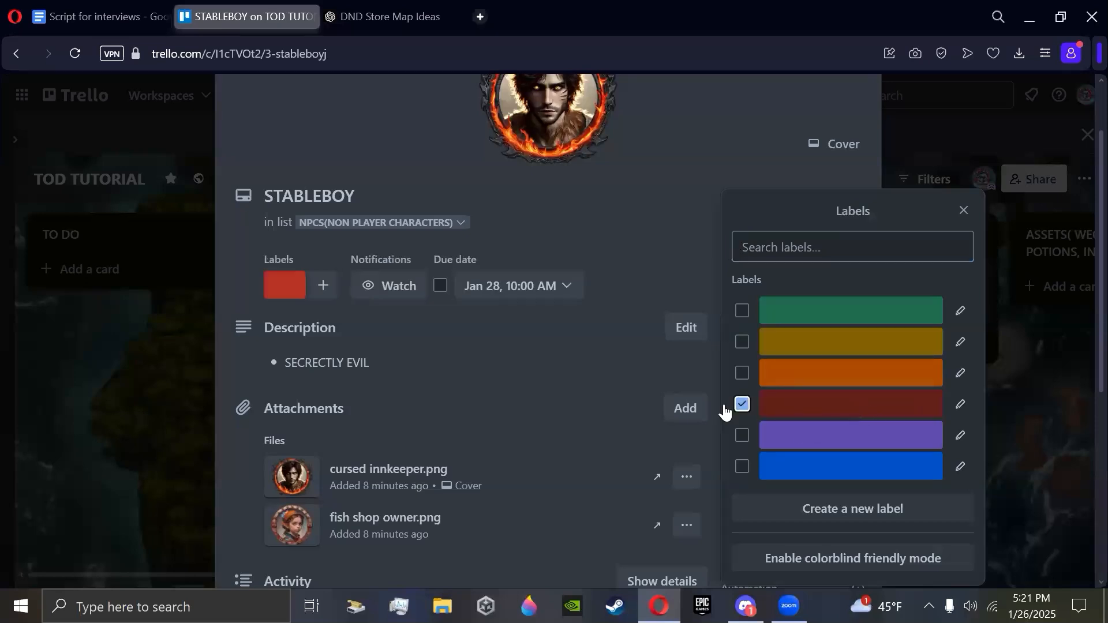
Add a checklist titled "todo" to the STABLEBOY card.
scroll(591, 389, "down", 3)
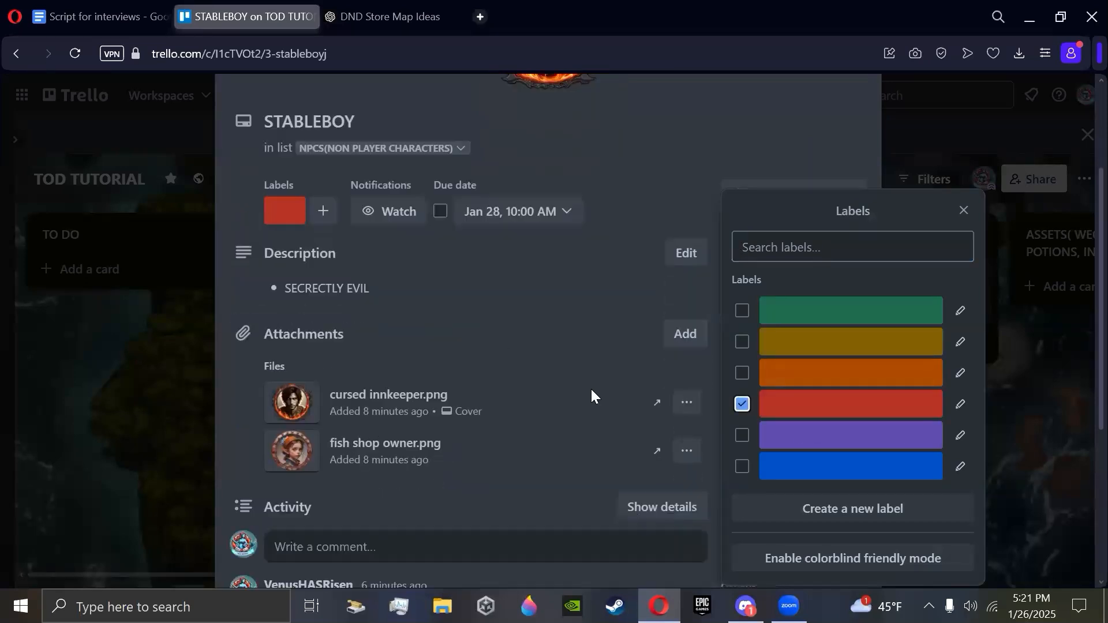
left_click(793, 216)
type("todo")
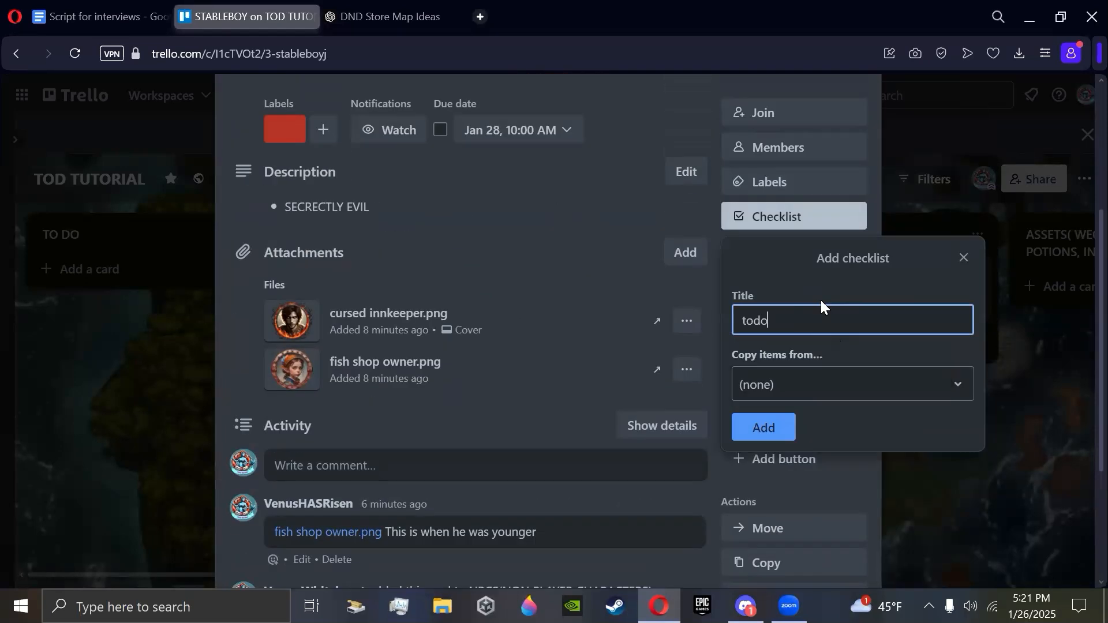
left_click(744, 430)
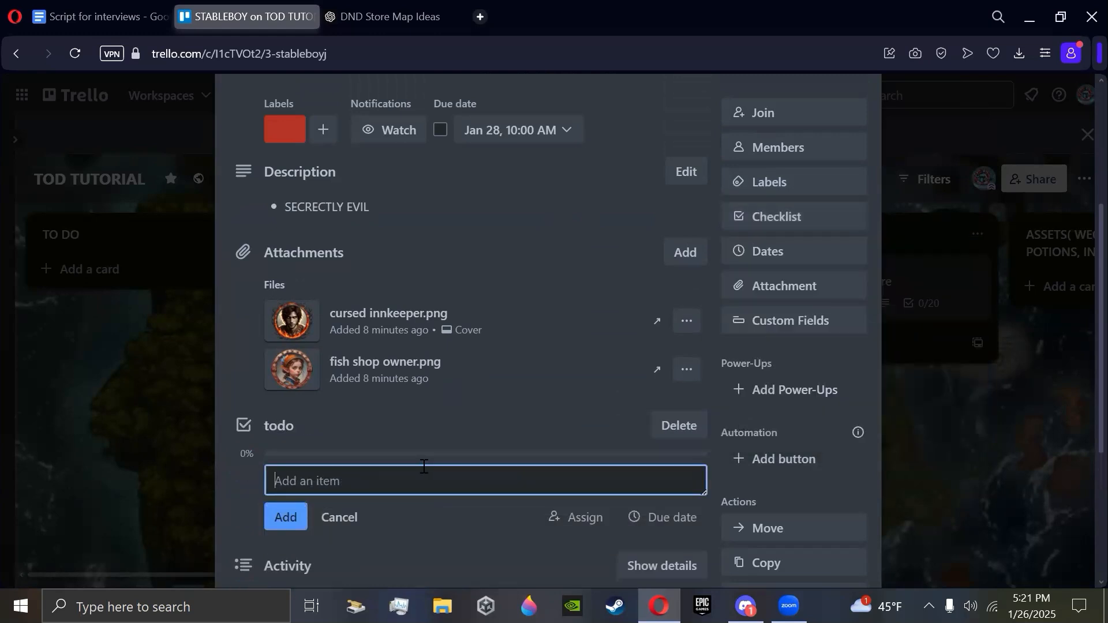
Add the items "backstory", "a quest" and "shop inventory" to the todo checklist and finish adding items.
type("backstory")
key("Return")
type("a w")
key("BackSpace")
type("quest")
key("Return")
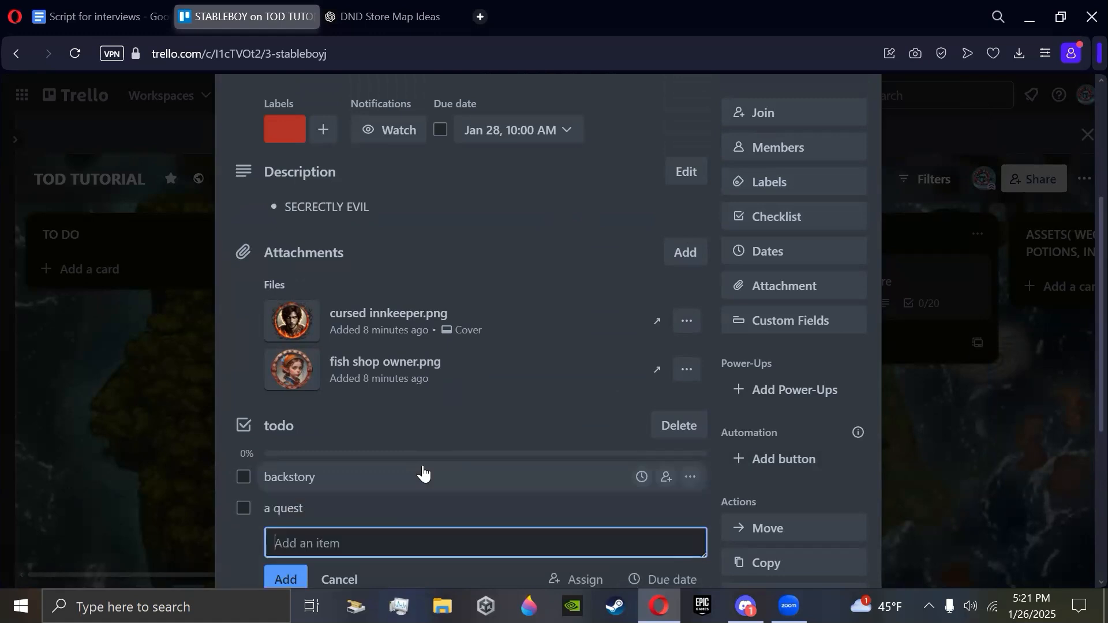
type("shop inventory")
key("Return")
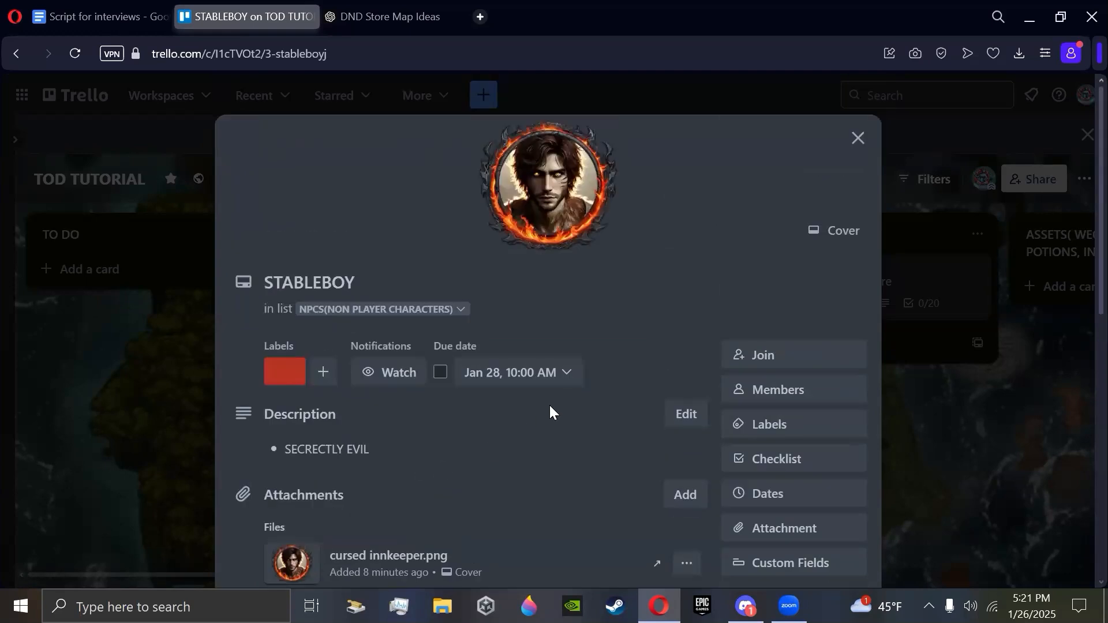
scroll(550, 405, "down", 5)
scroll(606, 436, "down", 2)
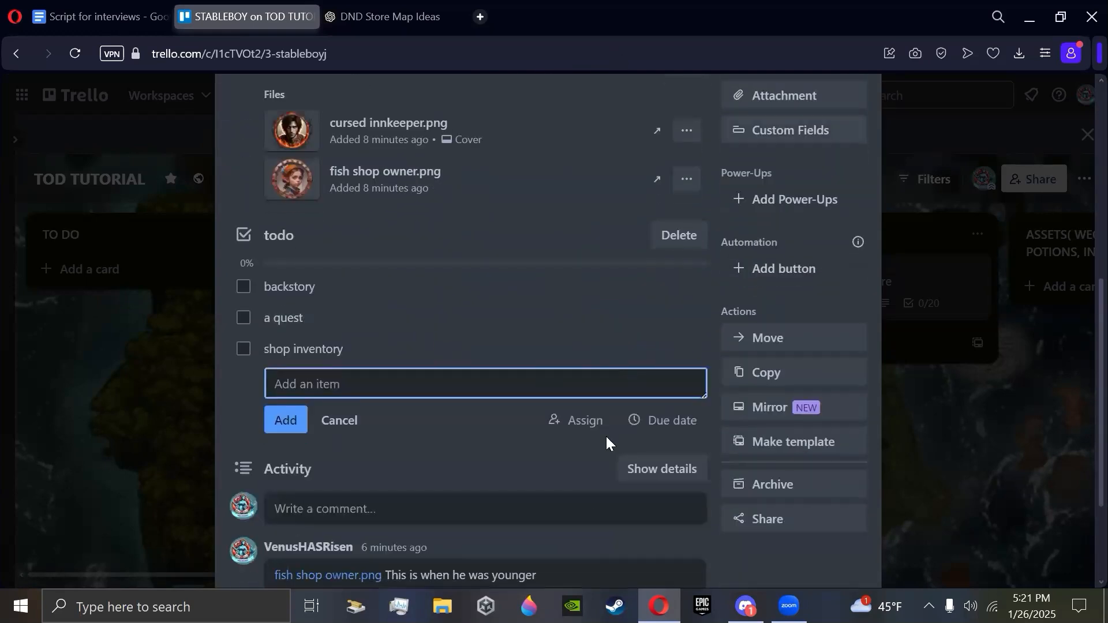
left_click(584, 493)
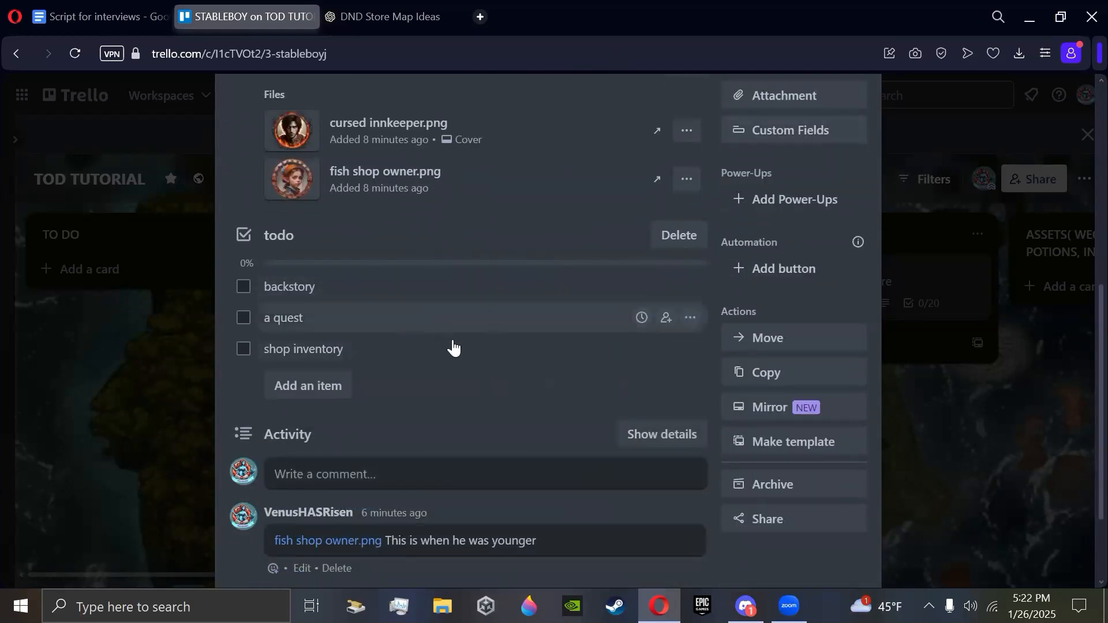
Mark the STABLEBOY card's due date as complete, close the card, and mark the date incomplete again from the board.
scroll(507, 340, "up", 2)
scroll(507, 341, "up", 3)
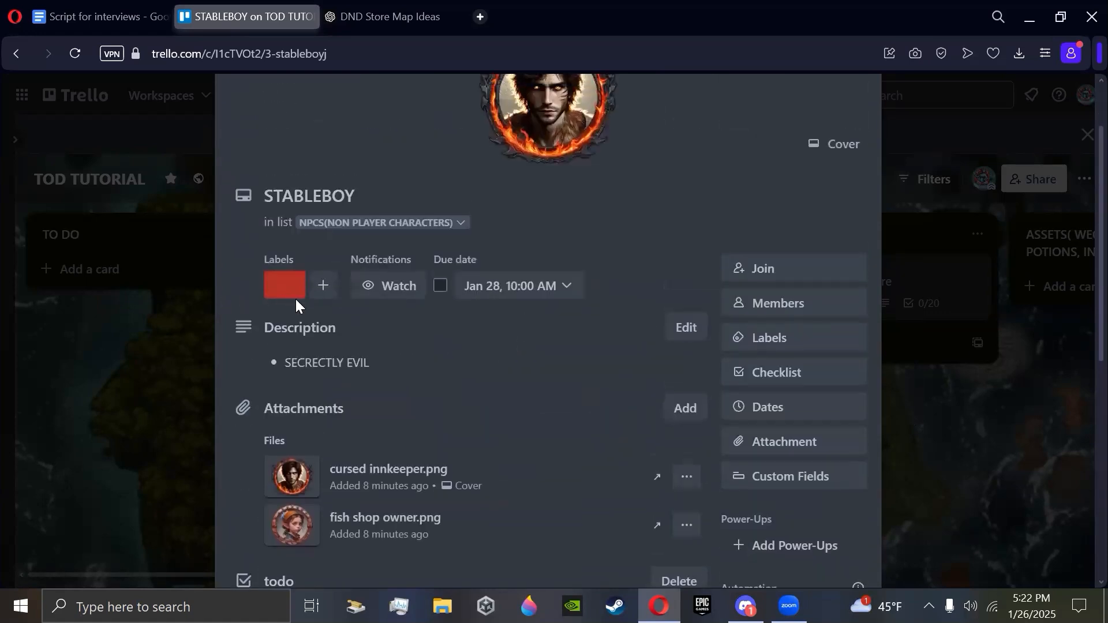
scroll(387, 429, "up", 1)
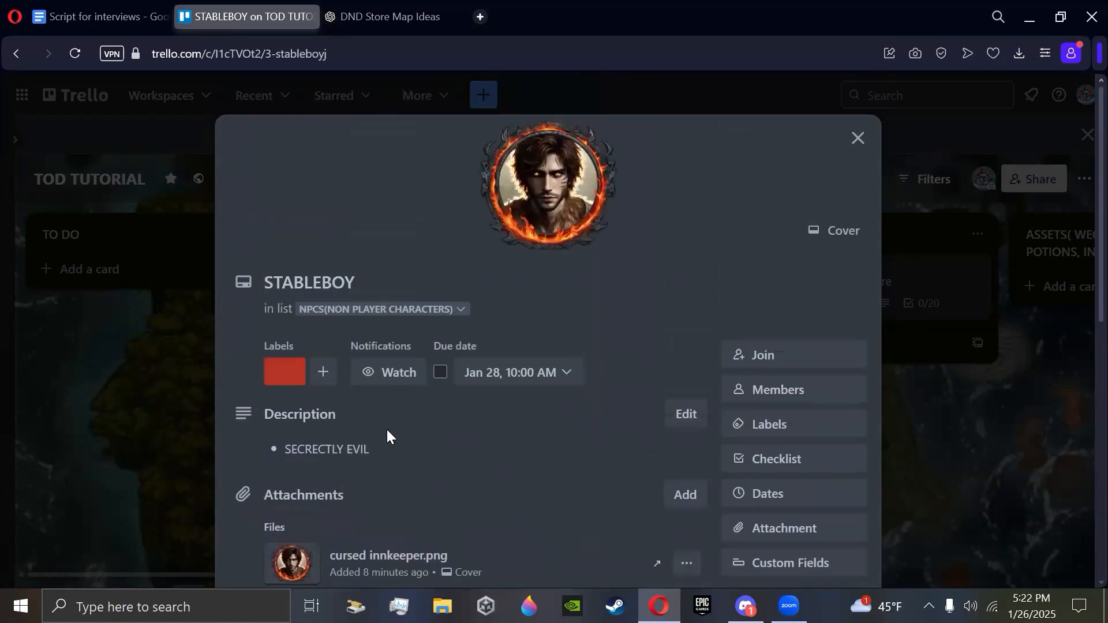
left_click(439, 372)
left_click(857, 138)
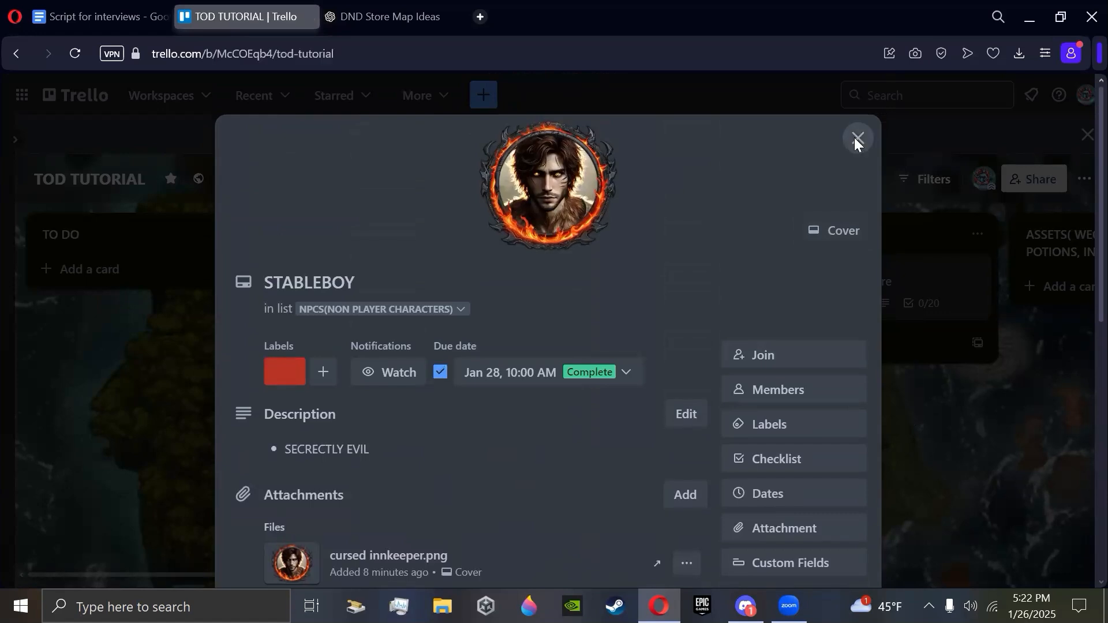
scroll(649, 433, "down", 2)
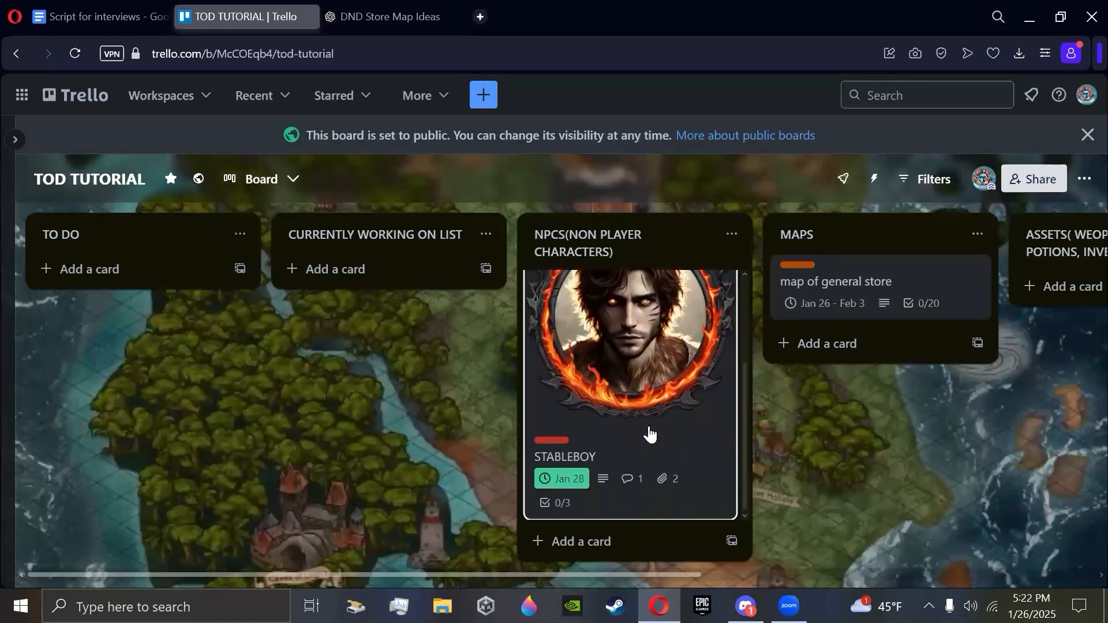
left_click(560, 483)
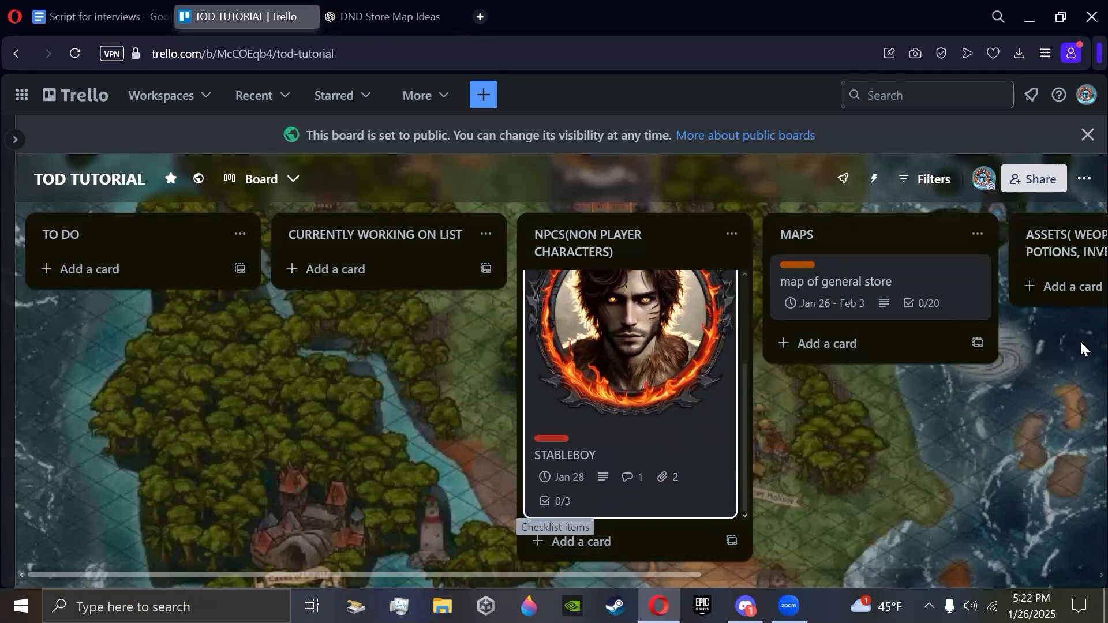
Check off Ration barrels, Map stand, Pet supplies nook and Trinket bargain bin on the map of general store card, and close the card.
left_click(937, 304)
scroll(570, 271, "down", 4)
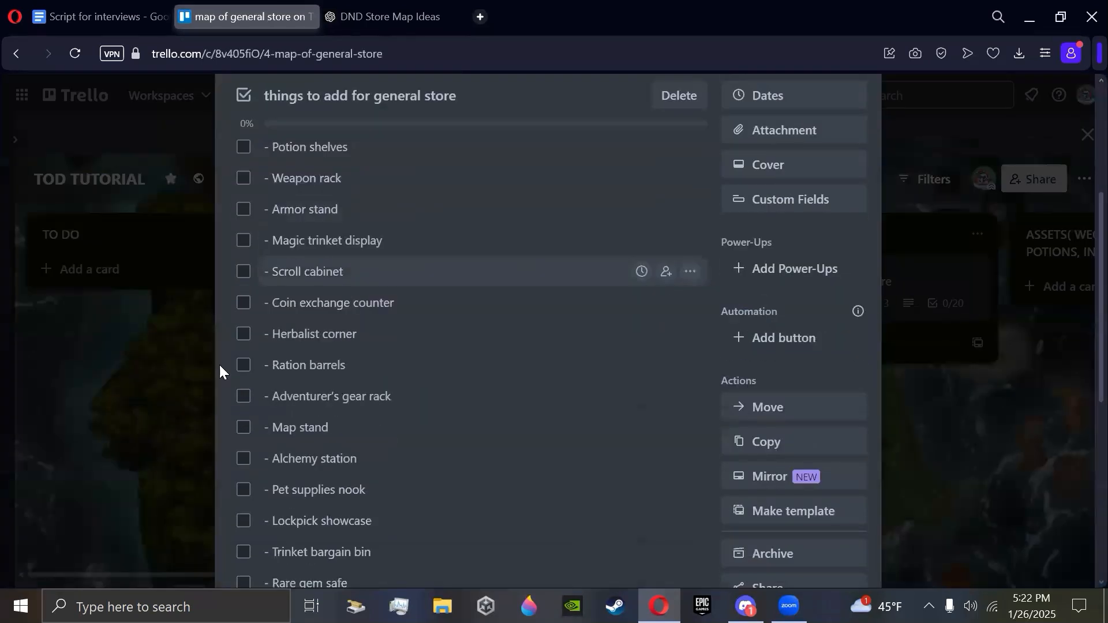
left_click(244, 364)
left_click(243, 430)
left_click(243, 490)
left_click(244, 553)
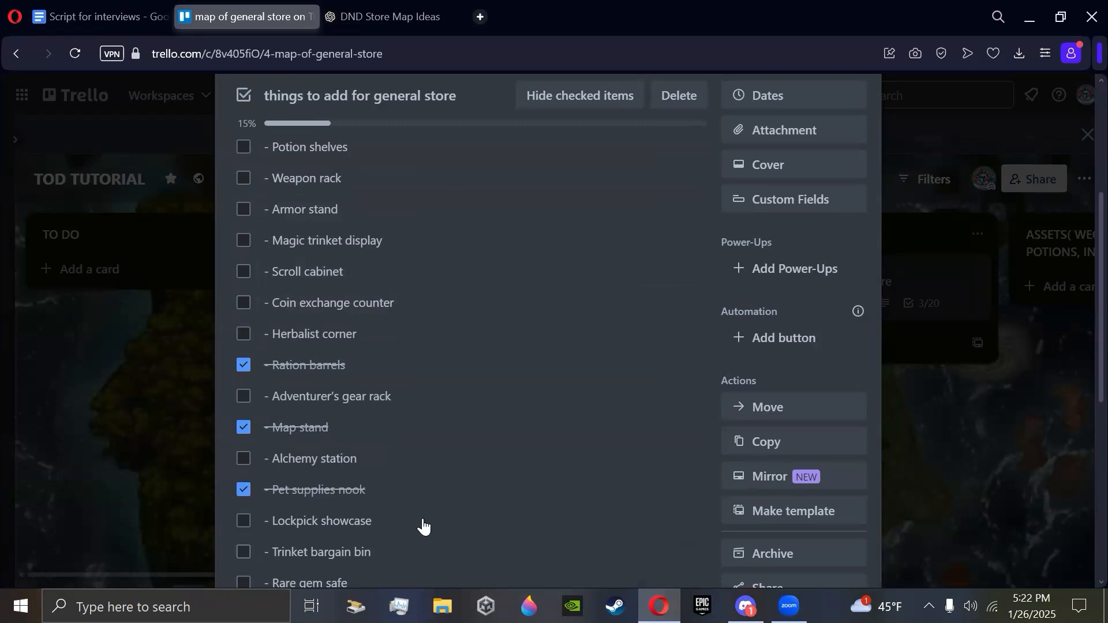
scroll(477, 508, "up", 4)
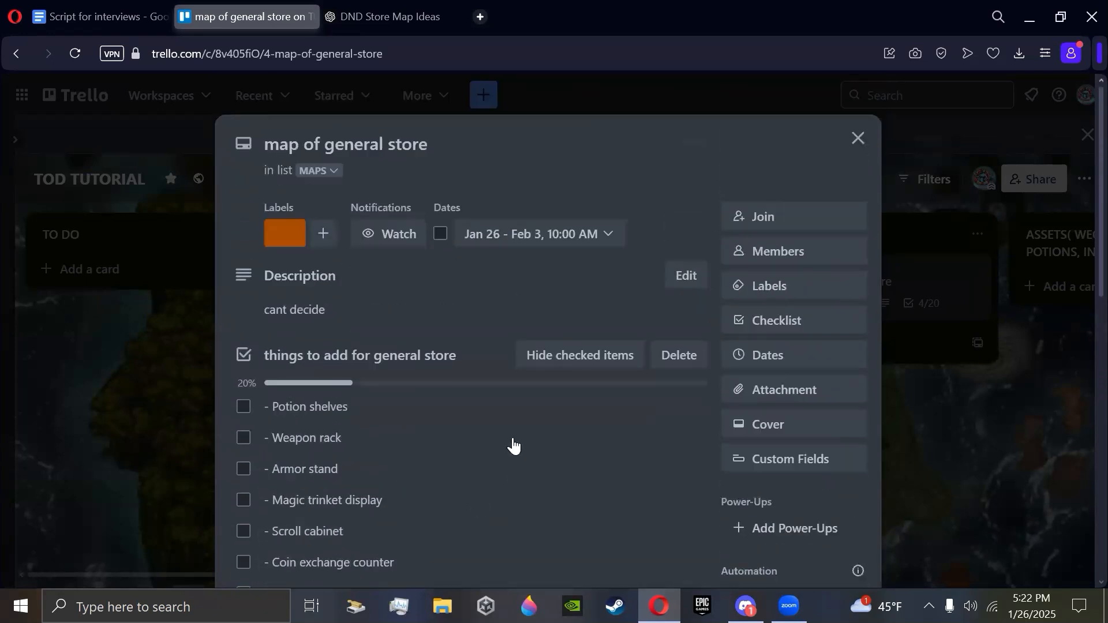
left_click(857, 136)
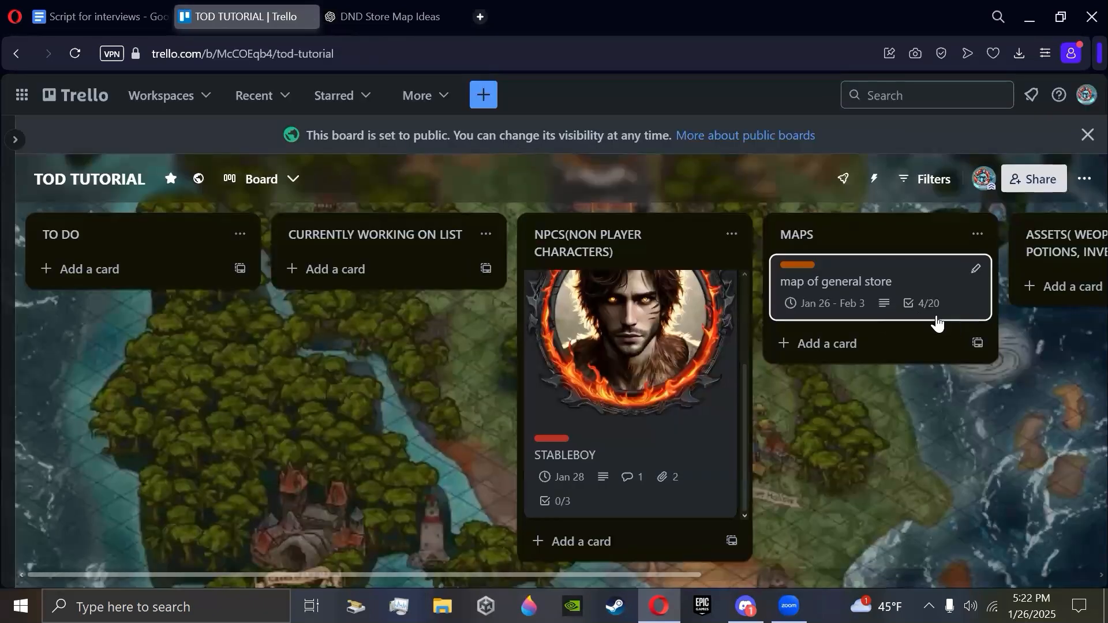
Open the STABLEBOY card, examine the list and position choices for moving it, and close them without moving the card.
left_click(669, 296)
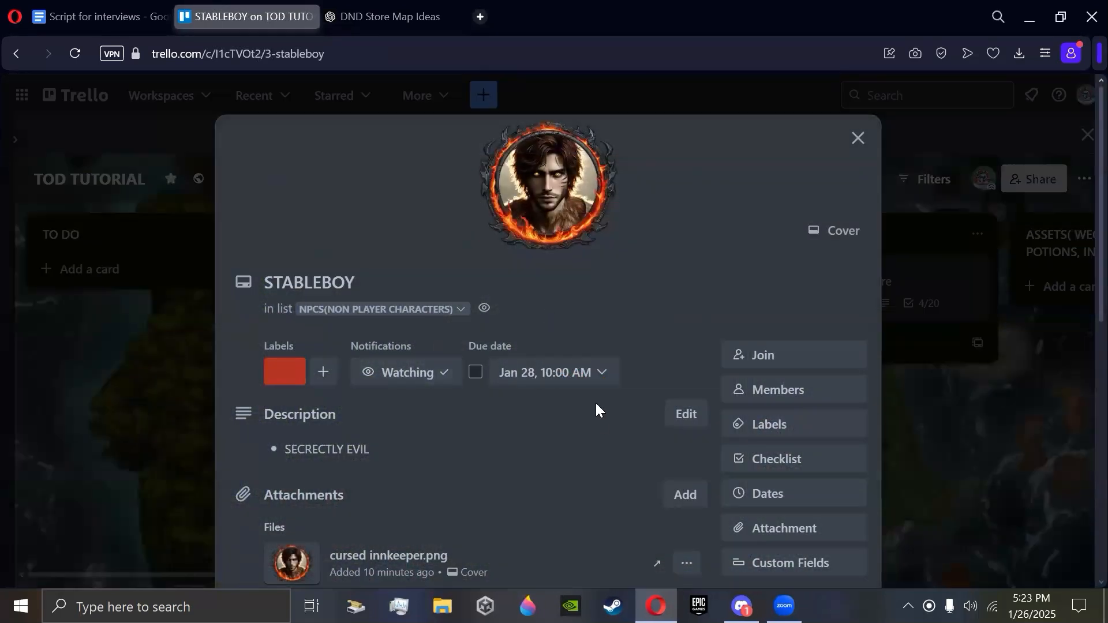
scroll(596, 405, "down", 5)
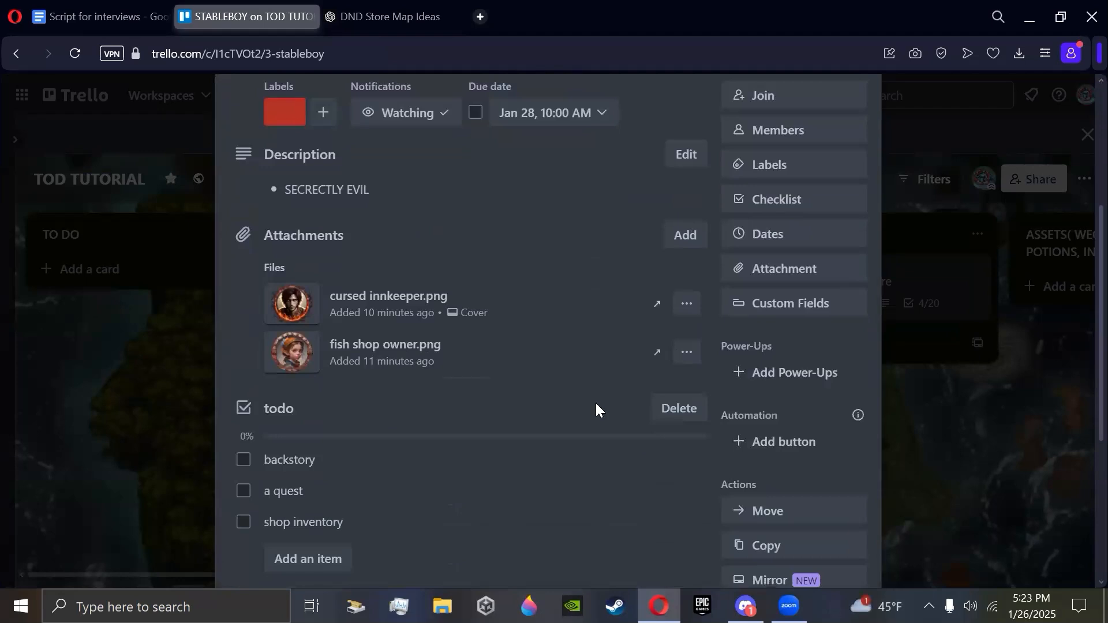
scroll(595, 403, "down", 3)
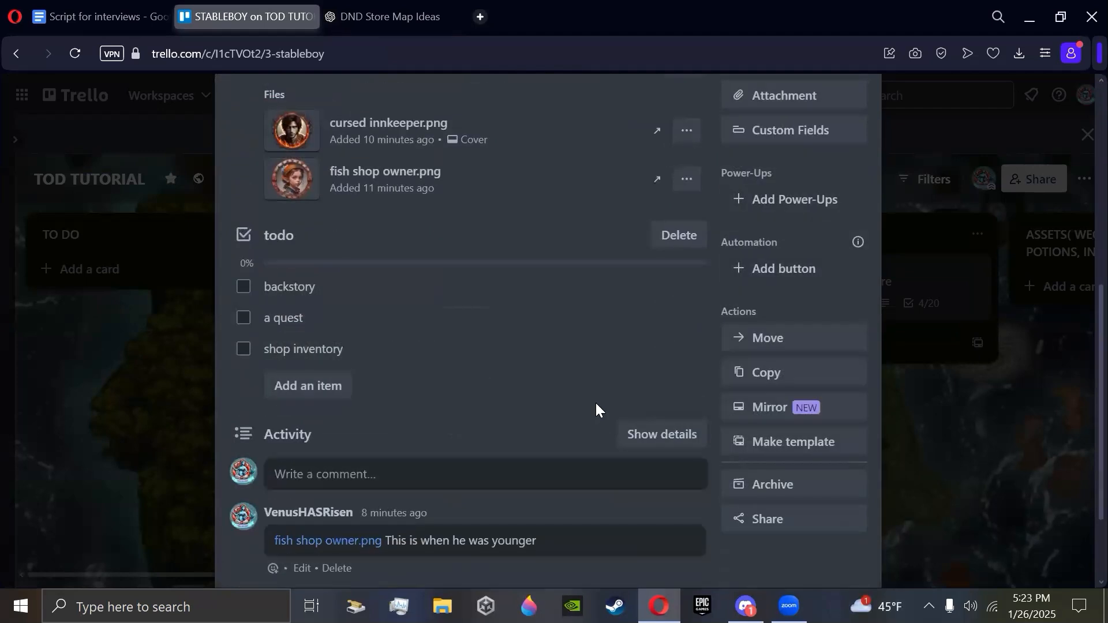
left_click(801, 342)
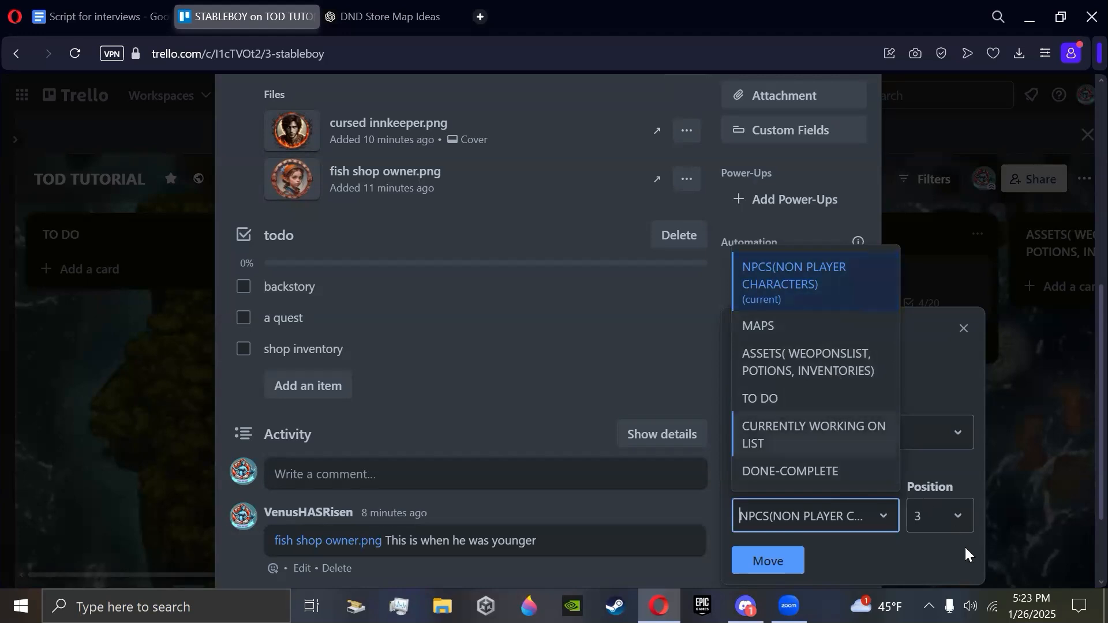
left_click(957, 526)
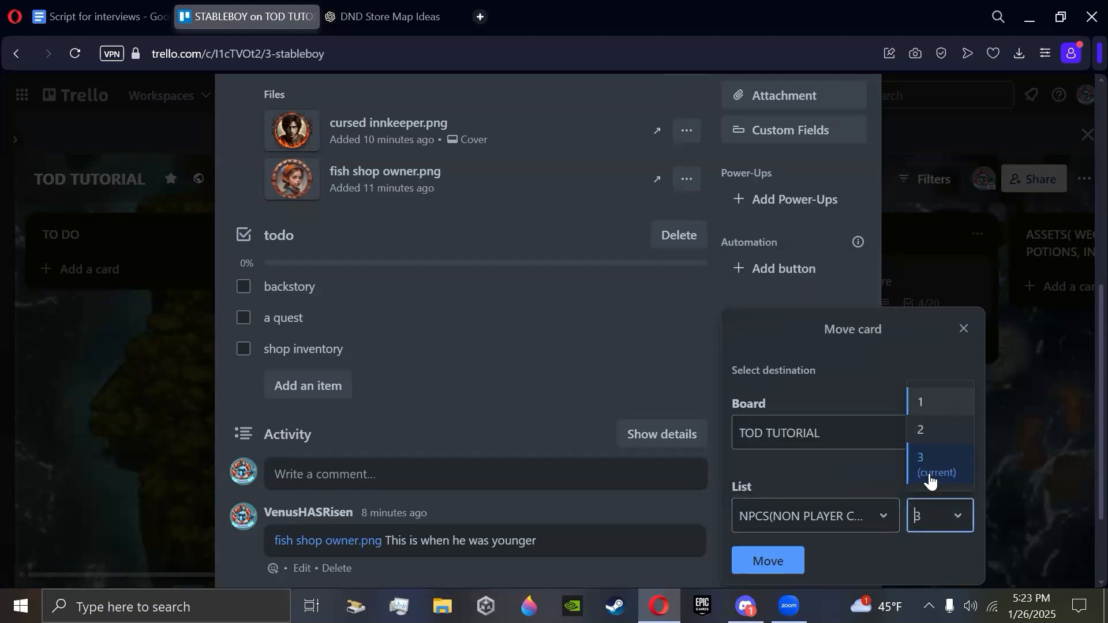
left_click(942, 529)
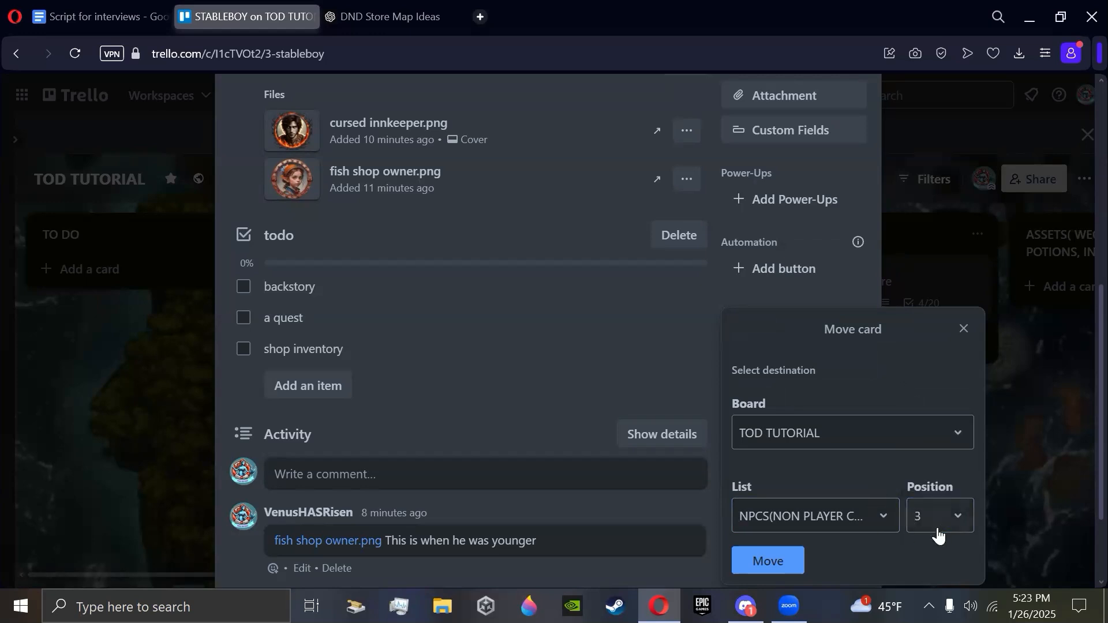
left_click(959, 327)
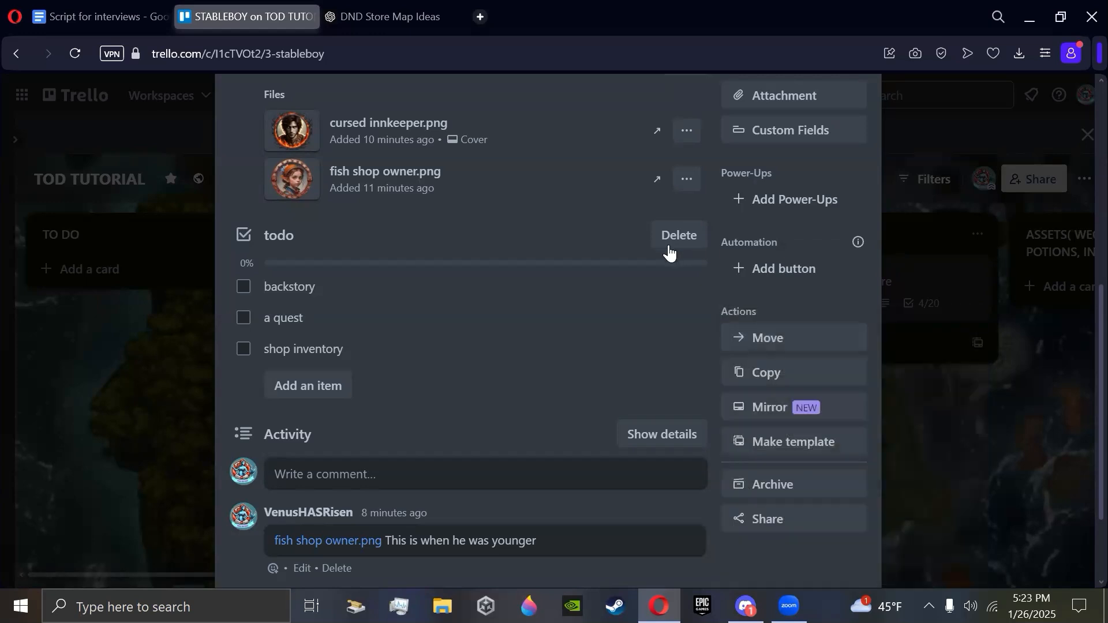
Start a copy of the STABLEBOY card without its comments, keeping TOD TUTORIAL as the destination board.
scroll(640, 334, "up", 3)
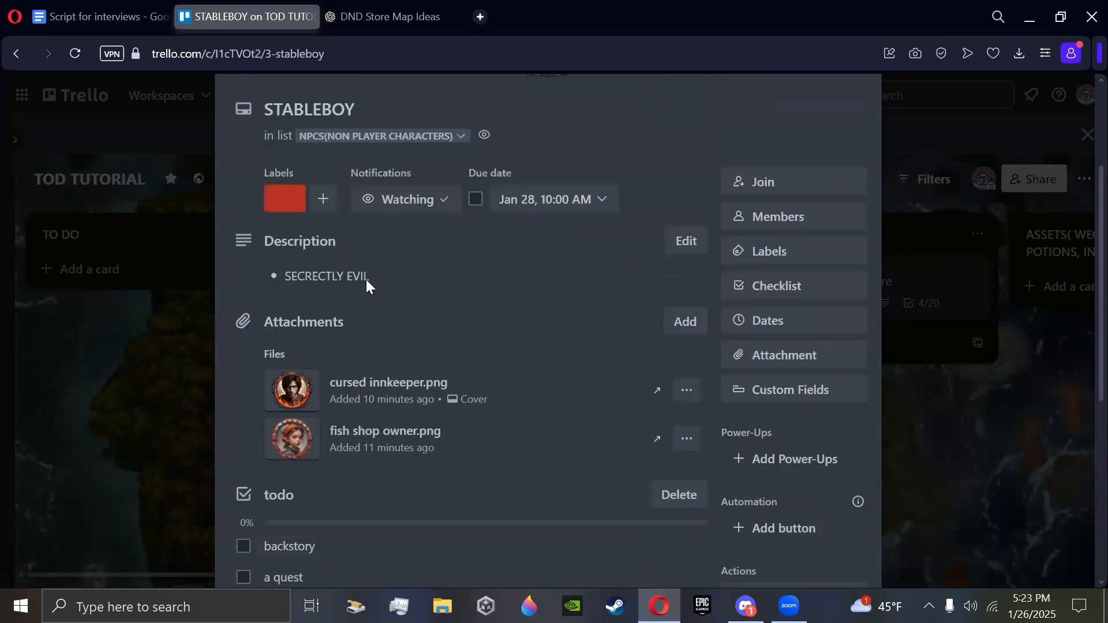
scroll(639, 405, "down", 4)
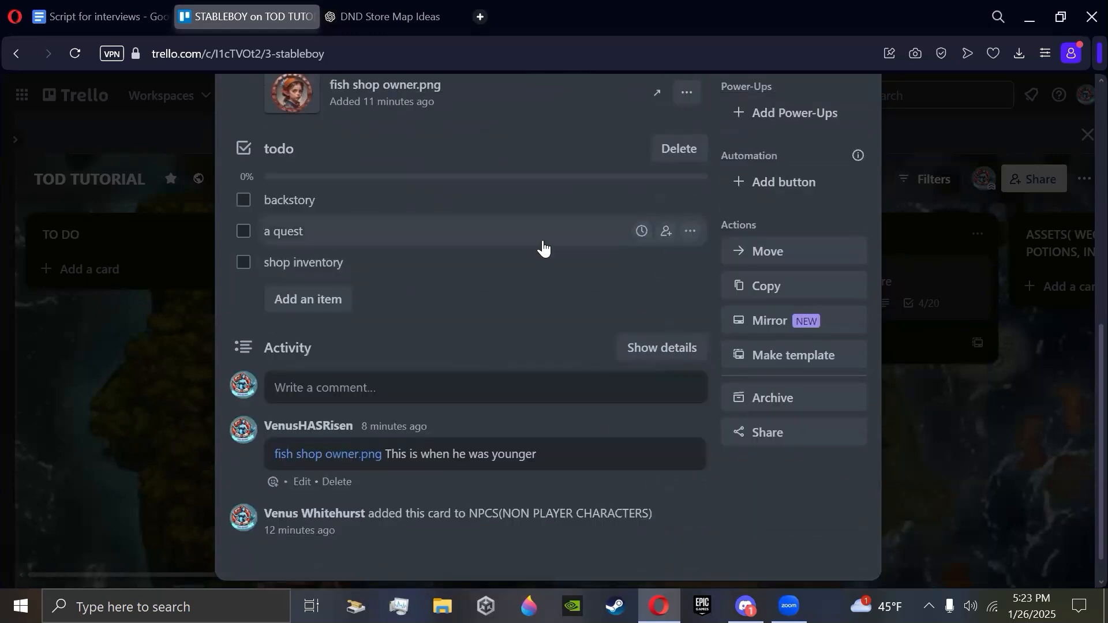
left_click(833, 288)
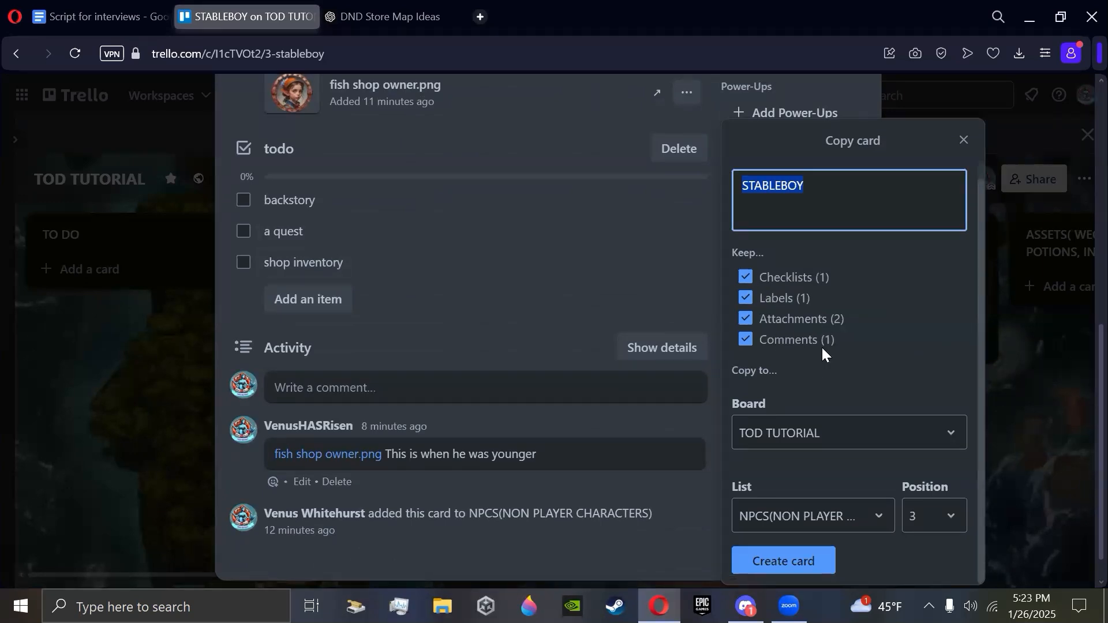
left_click(745, 340)
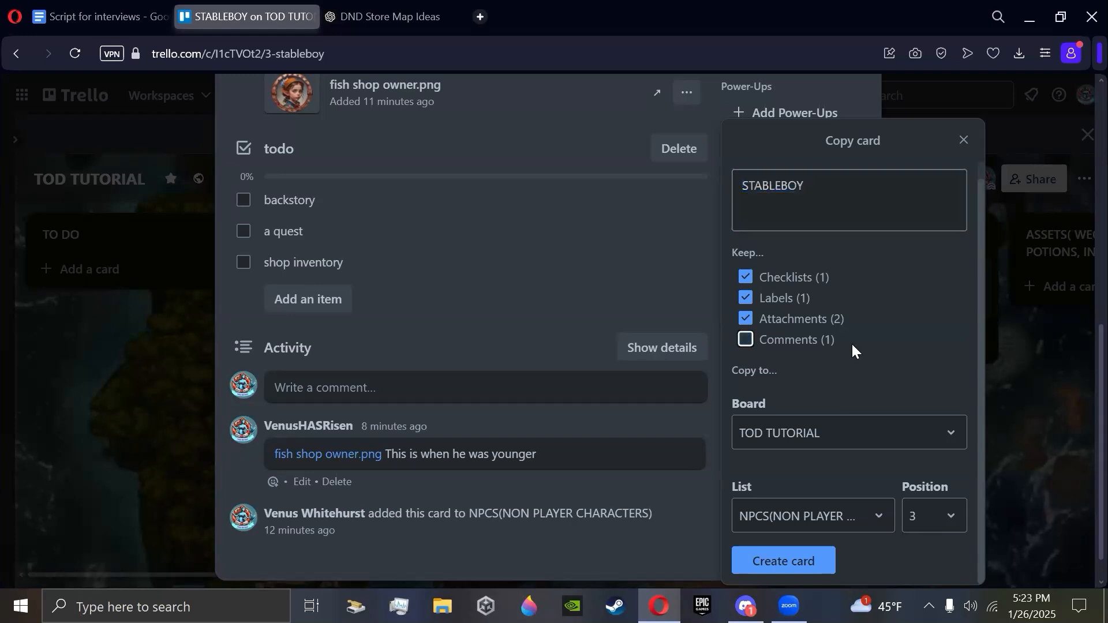
left_click(842, 445)
scroll(863, 519, "down", 5)
scroll(863, 519, "up", 5)
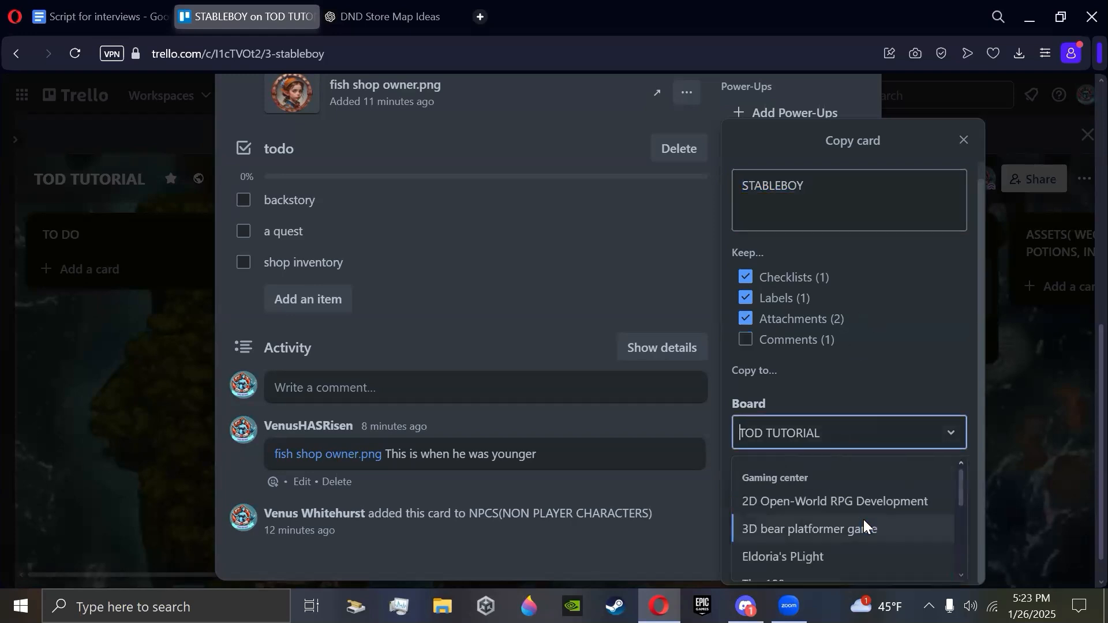
left_click(949, 432)
Create the STABLEBOY copy at position 1 of CURRENTLY WORKING ON LIST and close the original card.
left_click(849, 522)
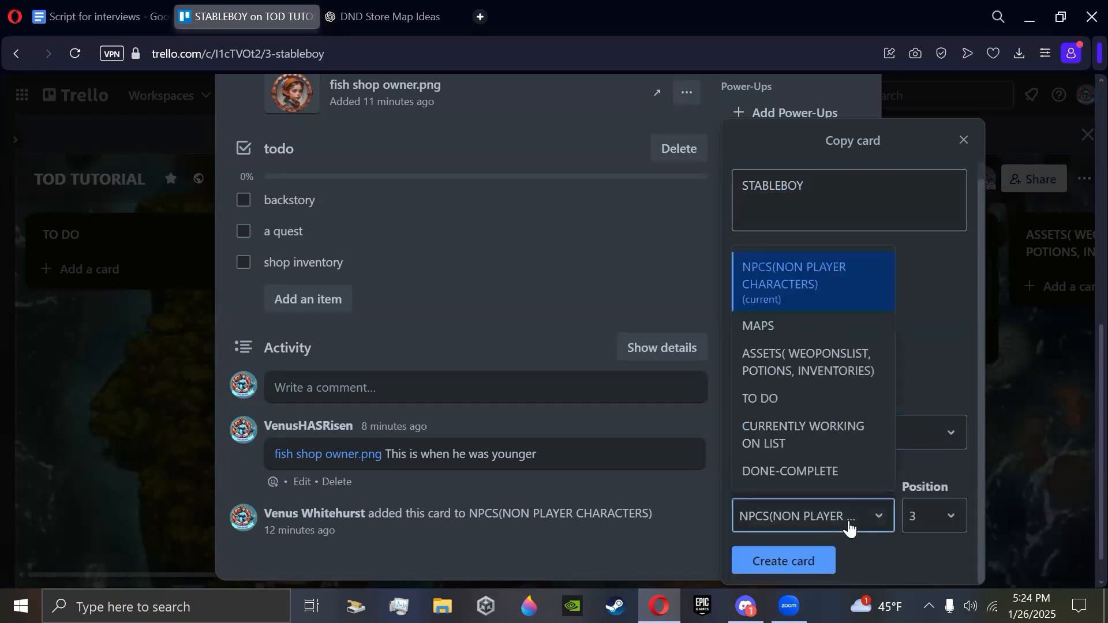
left_click(834, 442)
left_click(918, 516)
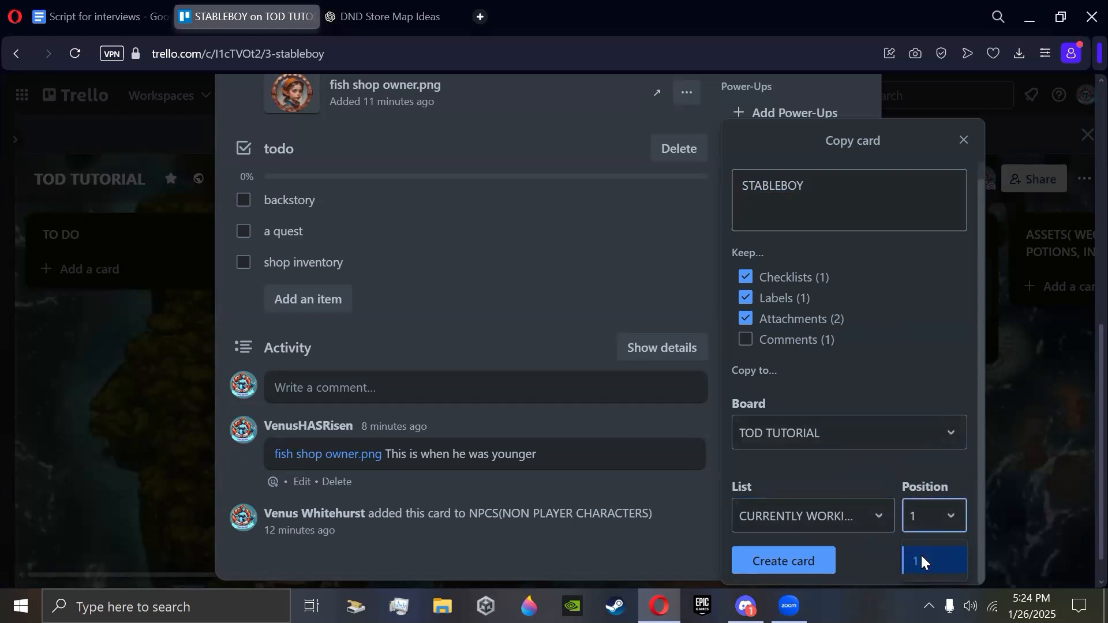
left_click(800, 562)
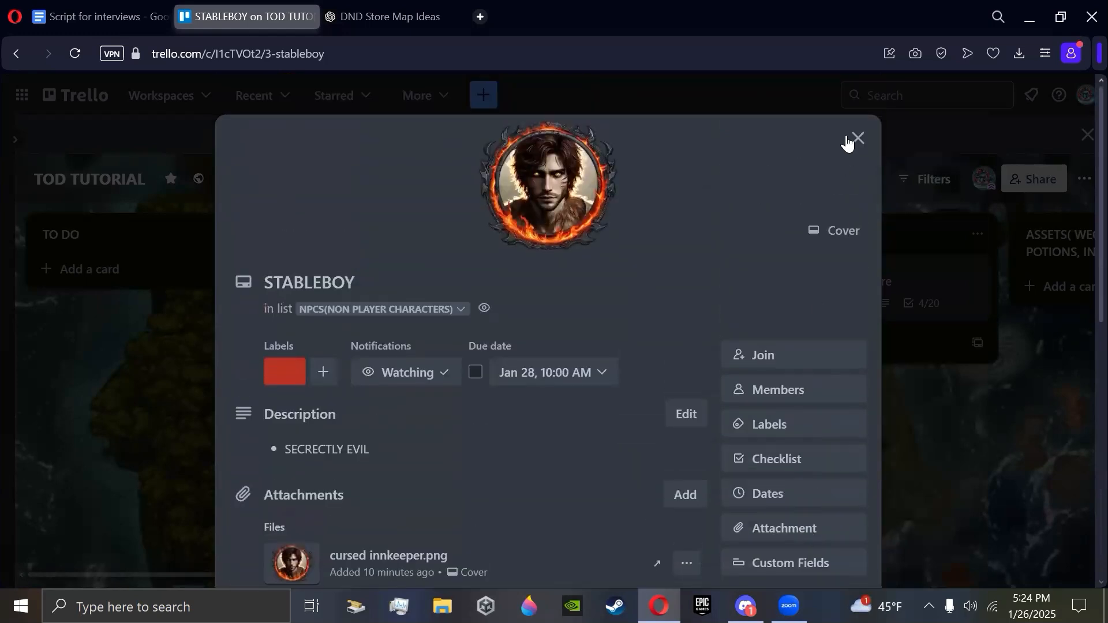
left_click(857, 139)
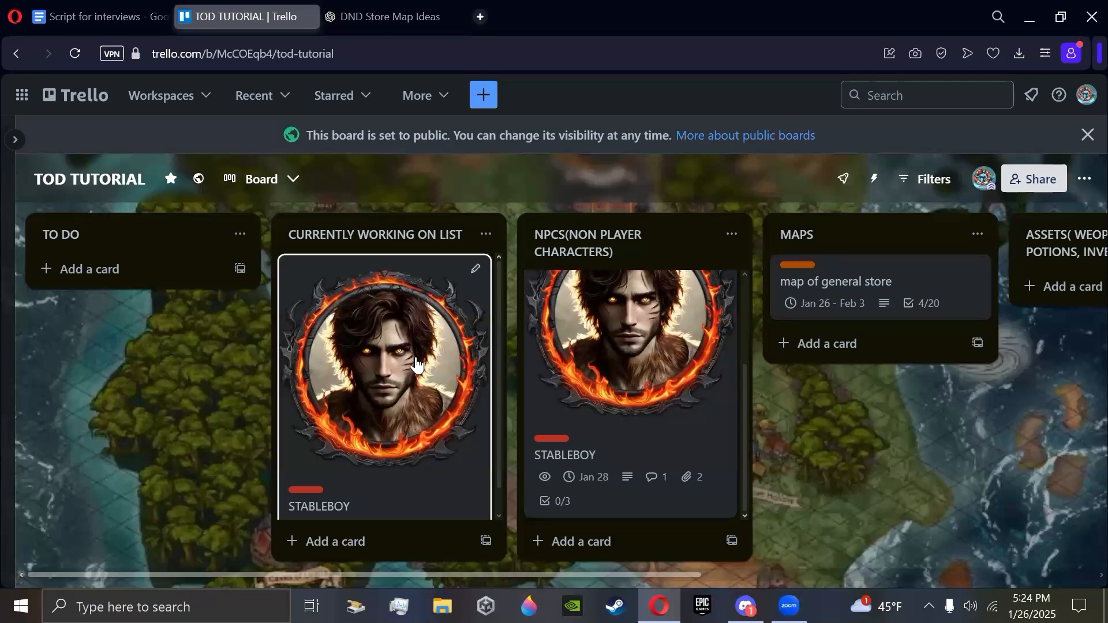
Move all cards from the NPCS(NON PLAYER CHARACTERS) list to the DONE-COMPLETE list.
left_click(731, 234)
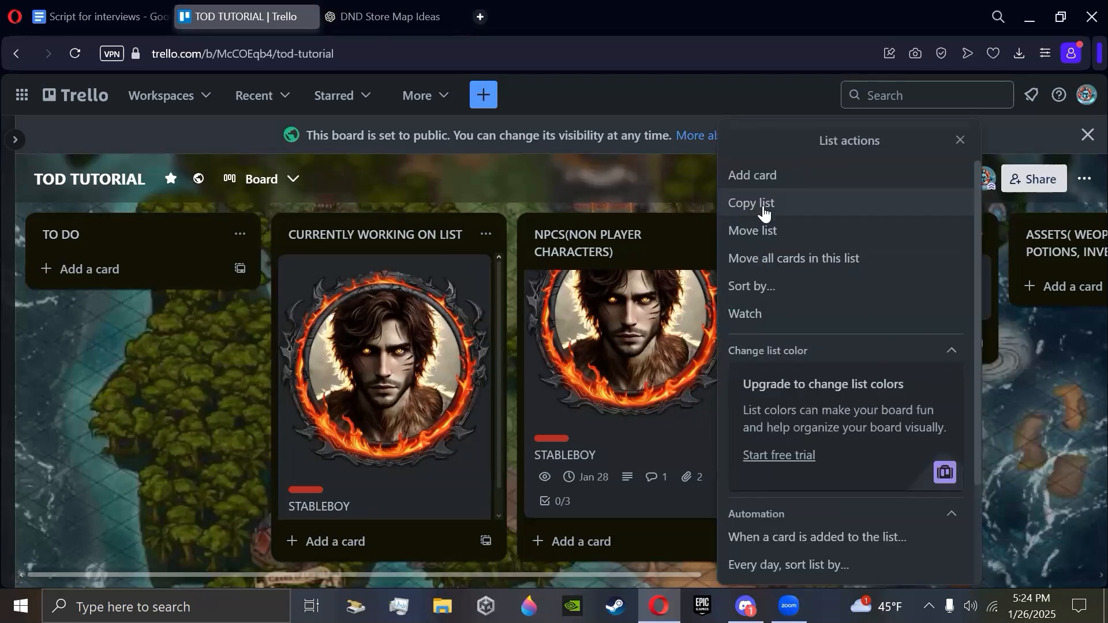
left_click(802, 265)
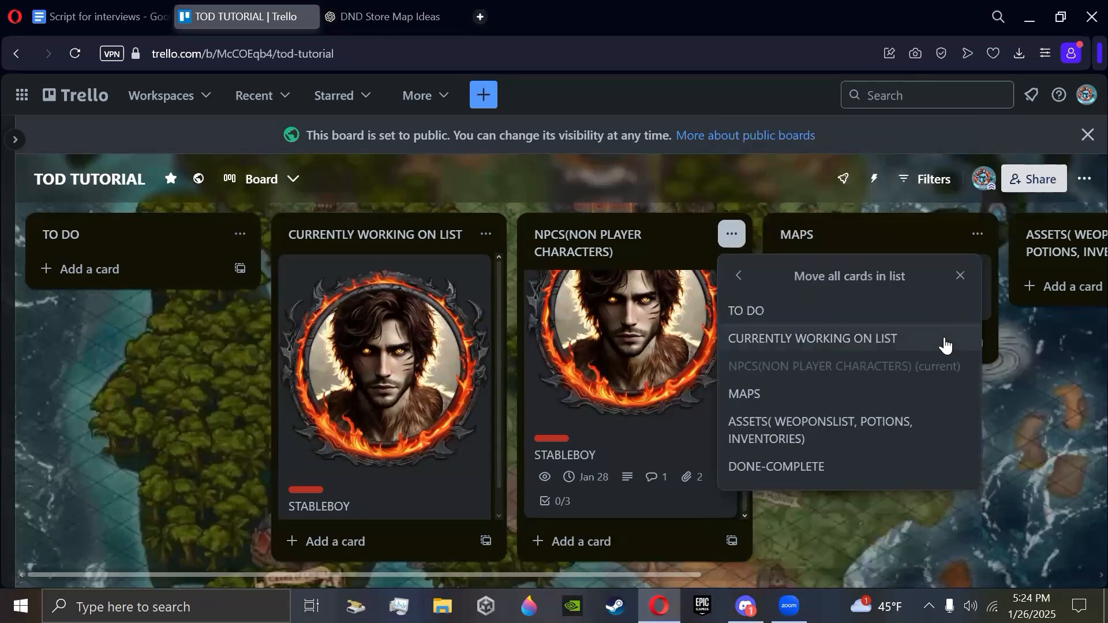
left_click(897, 469)
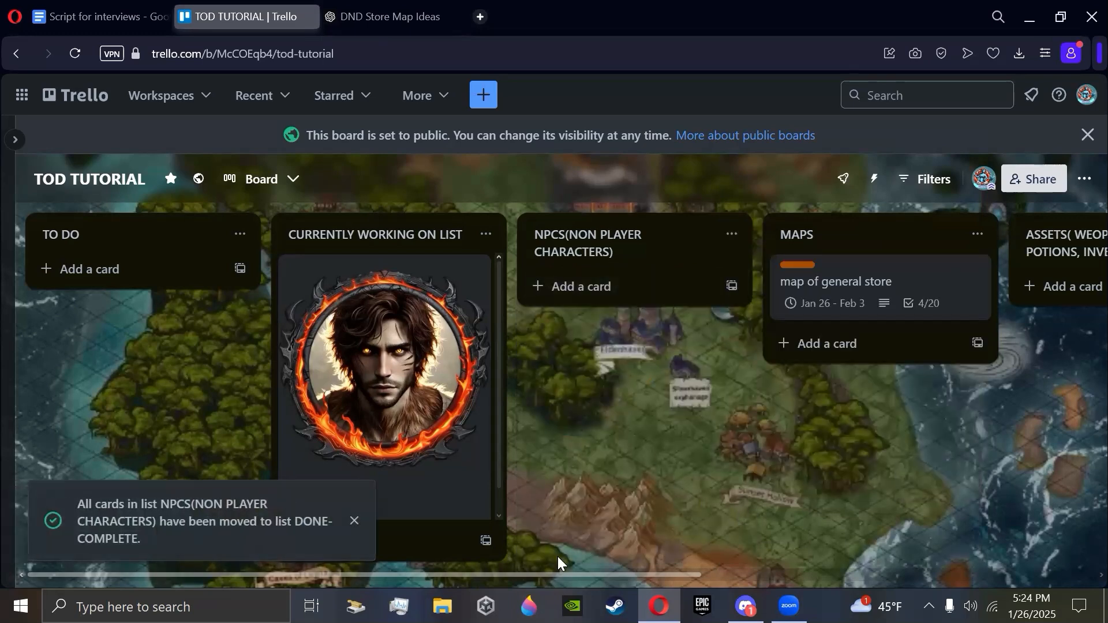
left_click_drag(557, 575, 969, 571)
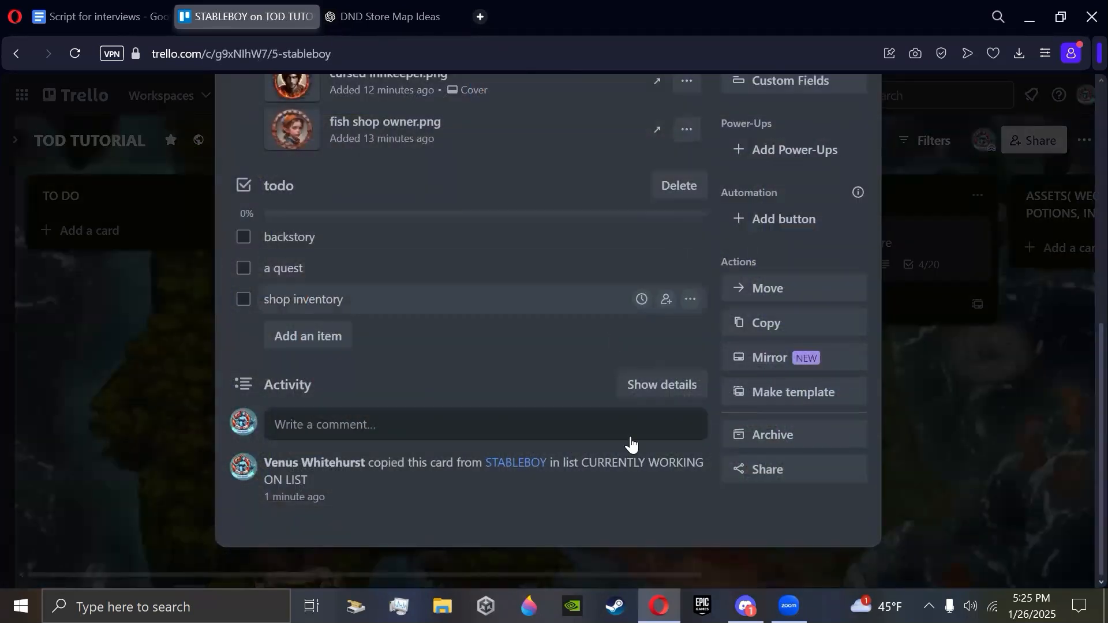
Archive the copied STABLEBOY card from its open card view.
scroll(580, 358, "up", 3)
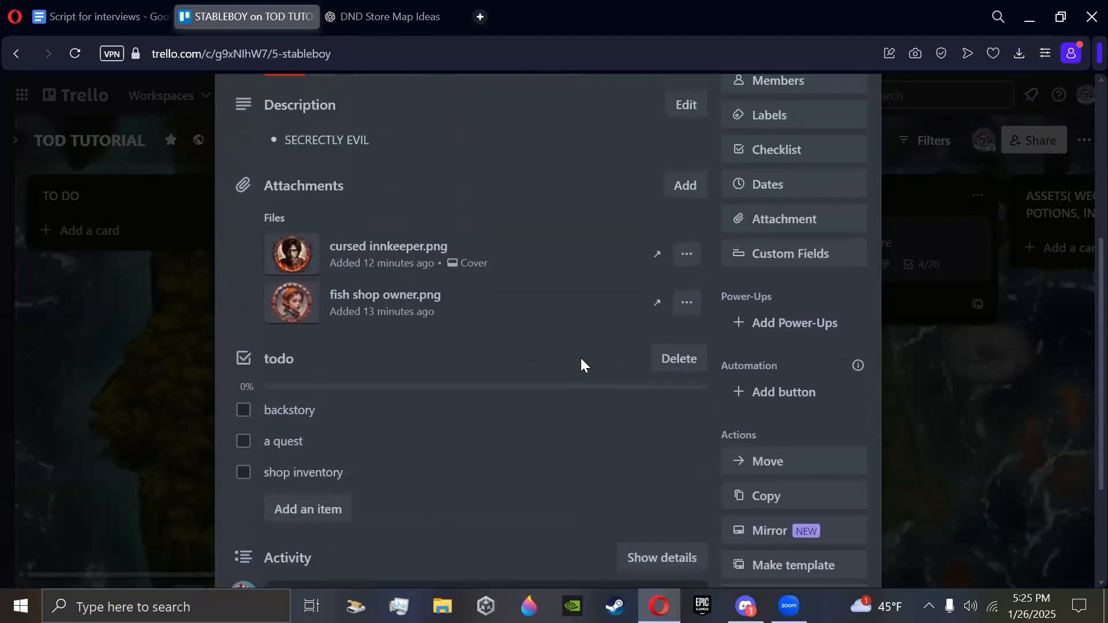
scroll(581, 357, "down", 3)
left_click(823, 441)
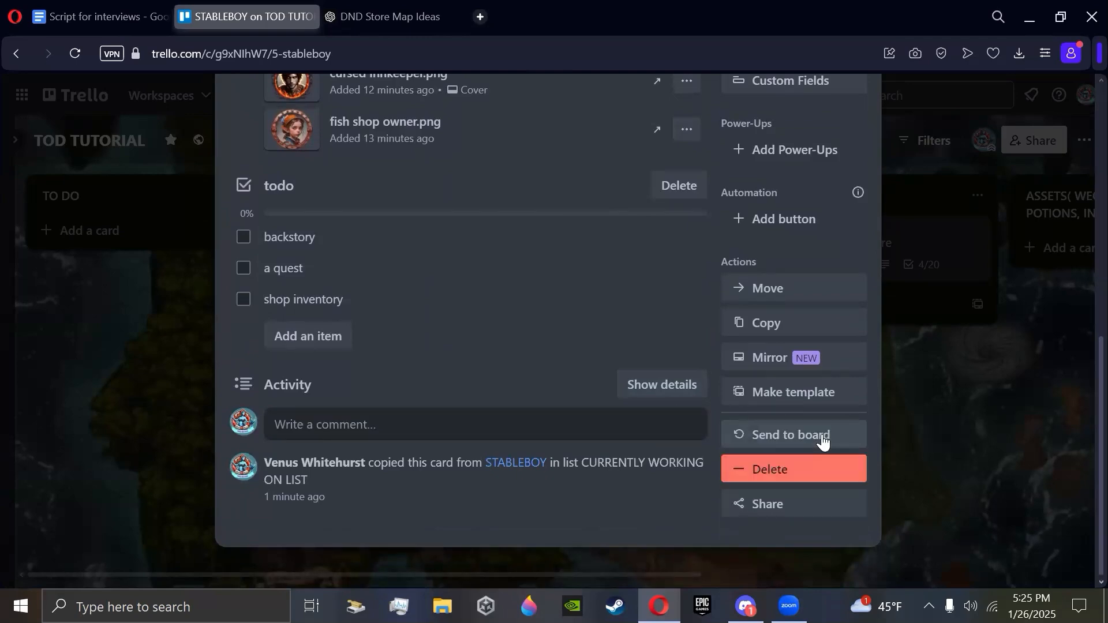
scroll(608, 267, "up", 10)
scroll(854, 162, "down", 5)
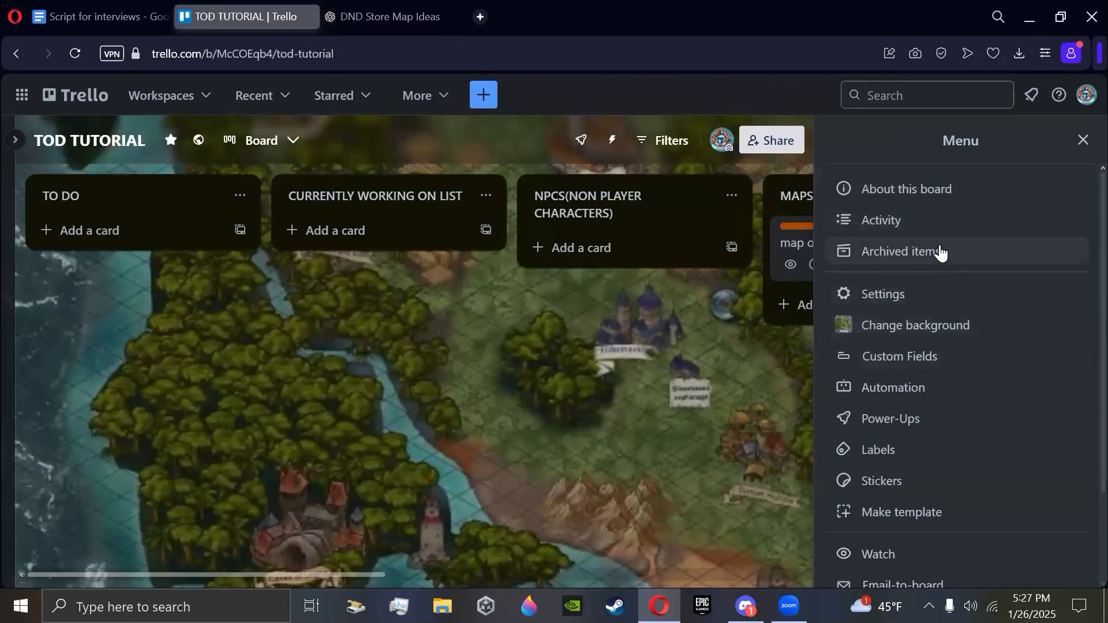
Send the archived STABLEBOY card back to the board and close the board menu.
left_click(940, 252)
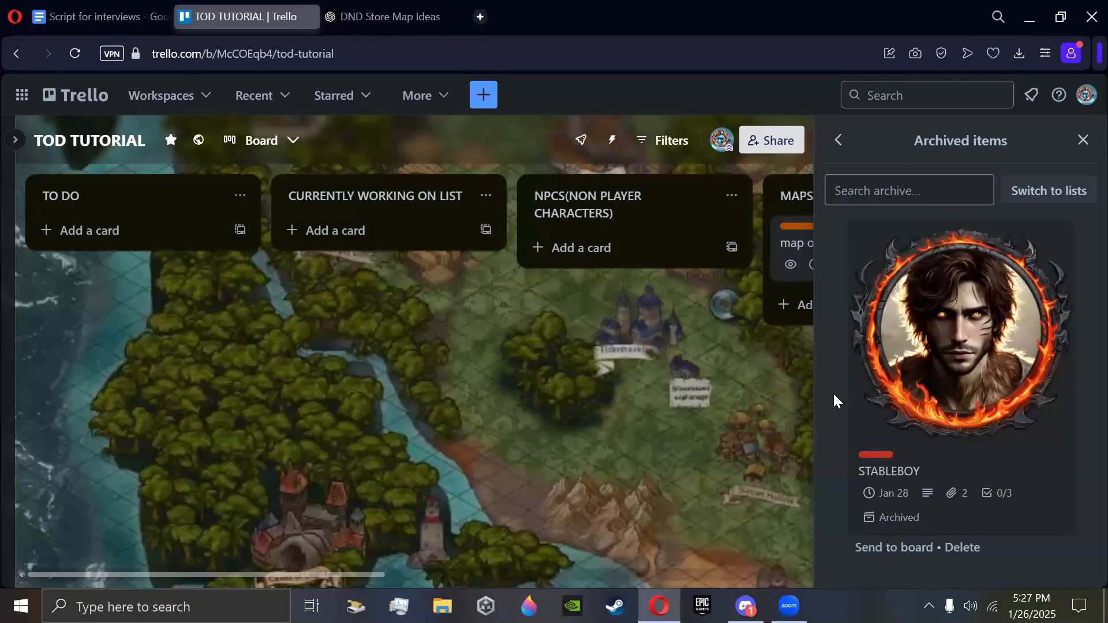
left_click(911, 553)
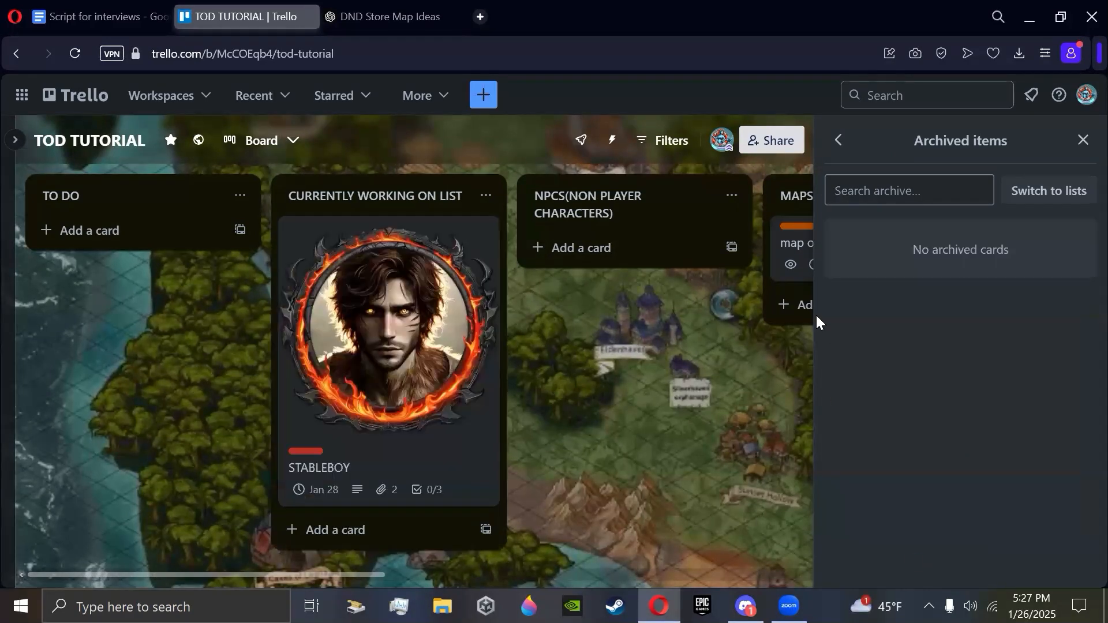
left_click(1083, 140)
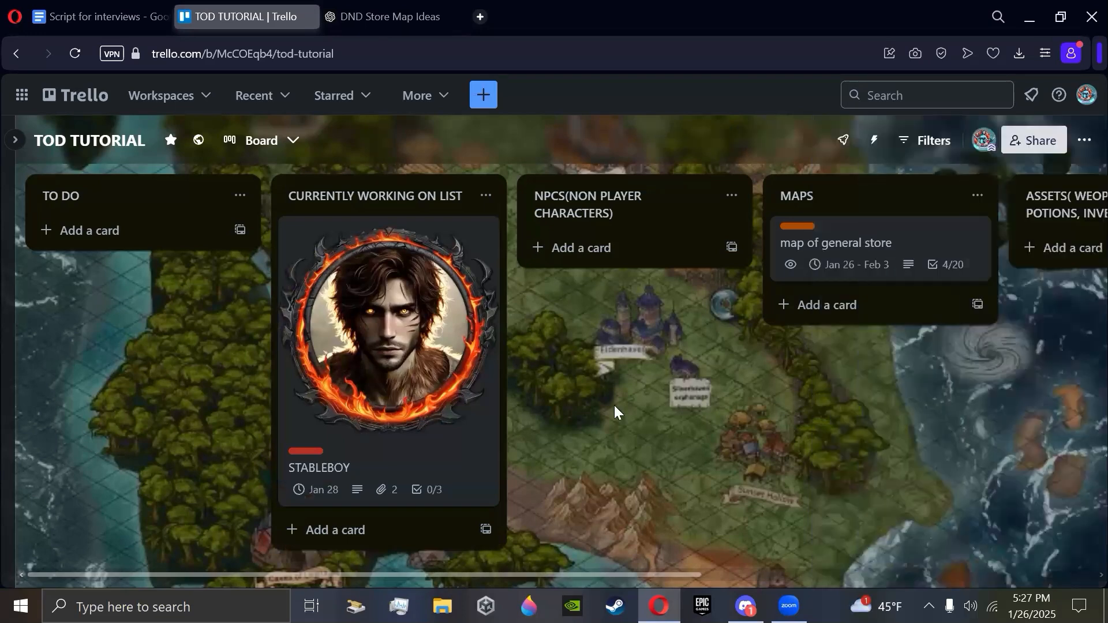
Archive the STABLEBOY card in CURRENTLY WORKING ON LIST, and permanently delete it from the board's archived items.
right_click(407, 359)
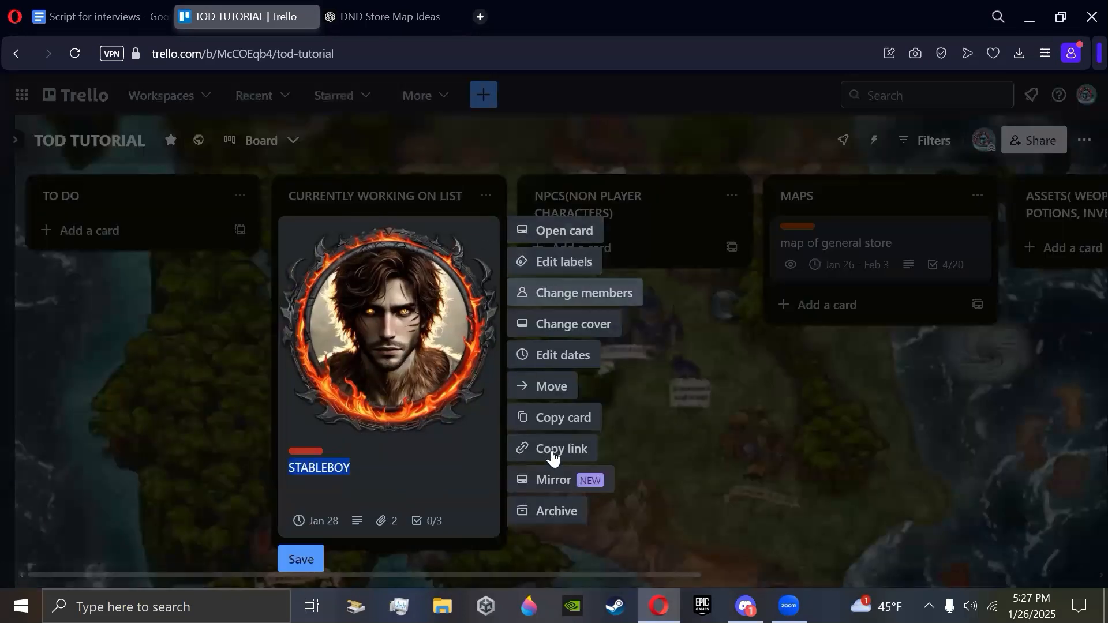
left_click(552, 517)
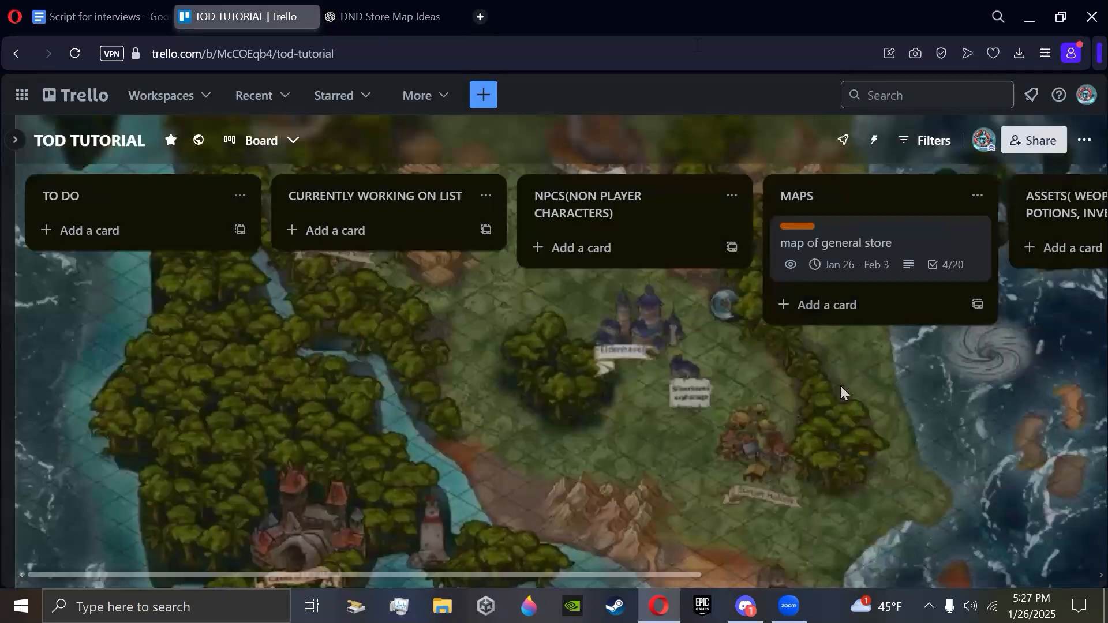
left_click(1083, 139)
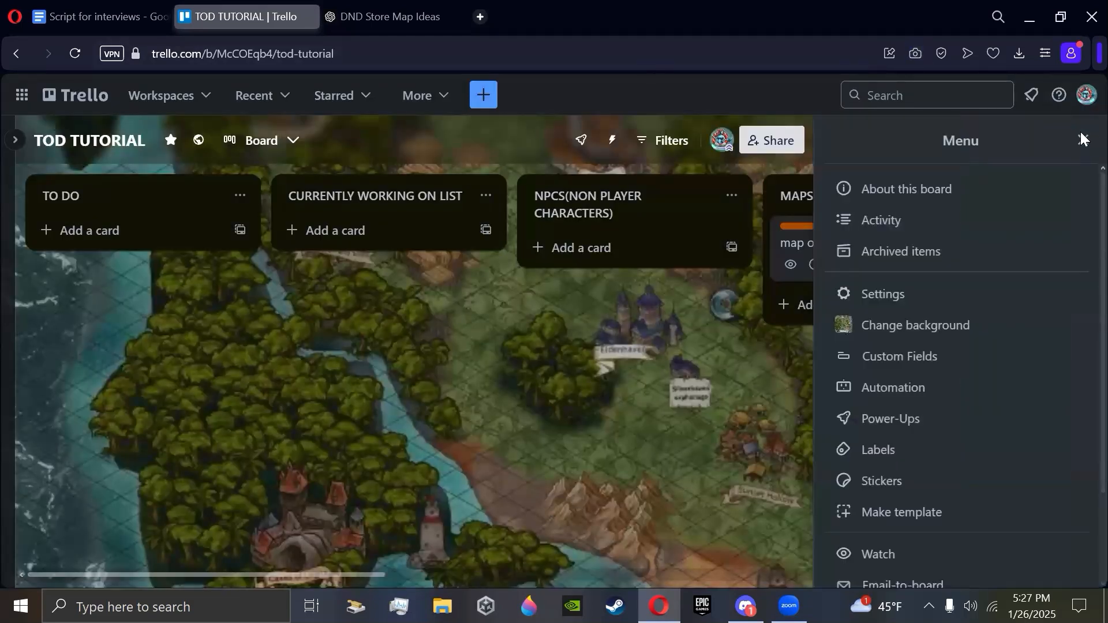
left_click(949, 253)
scroll(1080, 508, "down", 1)
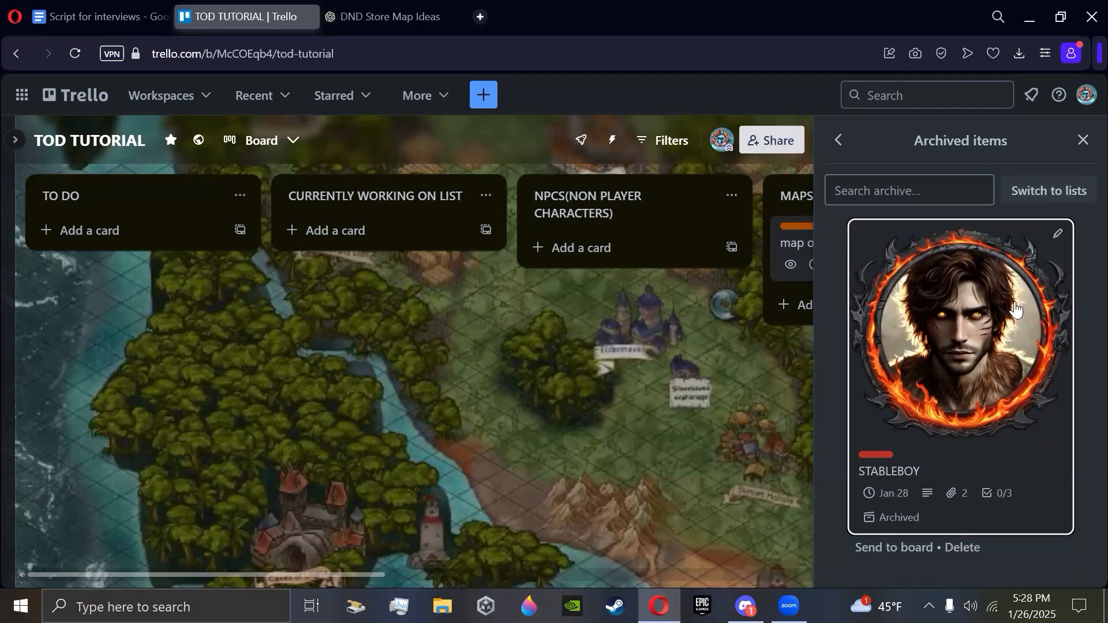
left_click(963, 547)
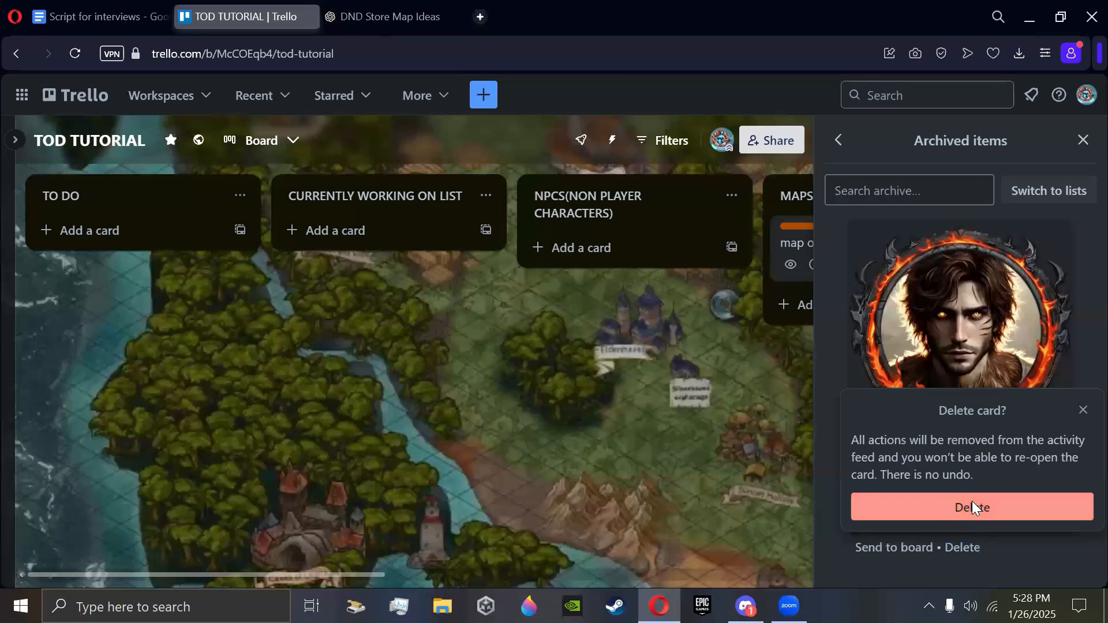
left_click(972, 507)
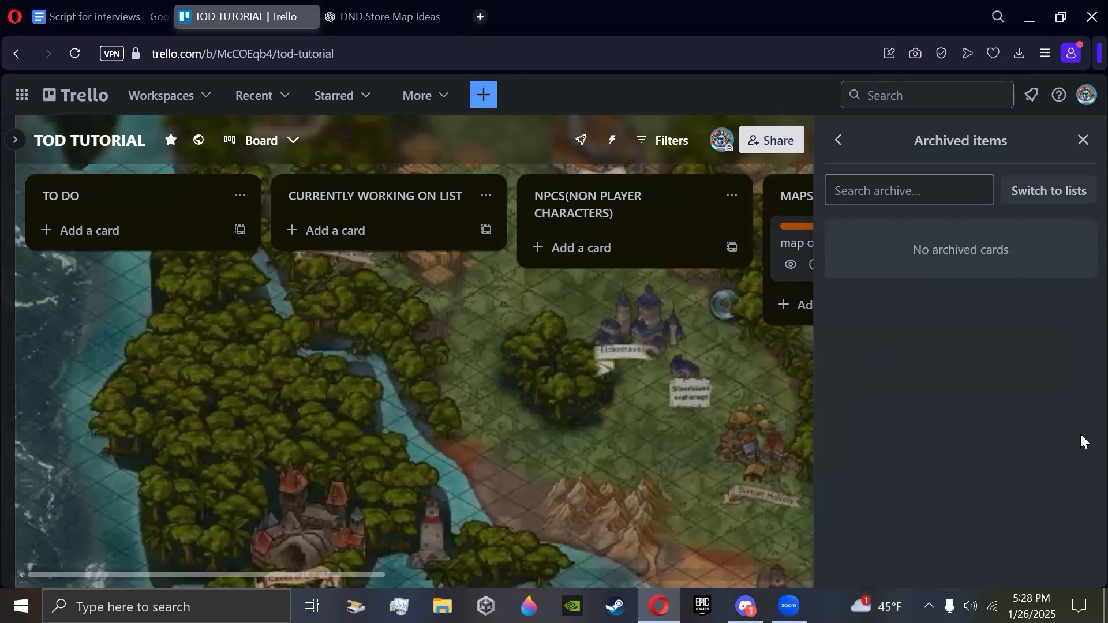
left_click(1083, 139)
Archive the ASSETS( WEOPONSLIST, POTIONS, INVENTORIES) list.
scroll(569, 291, "right", 5)
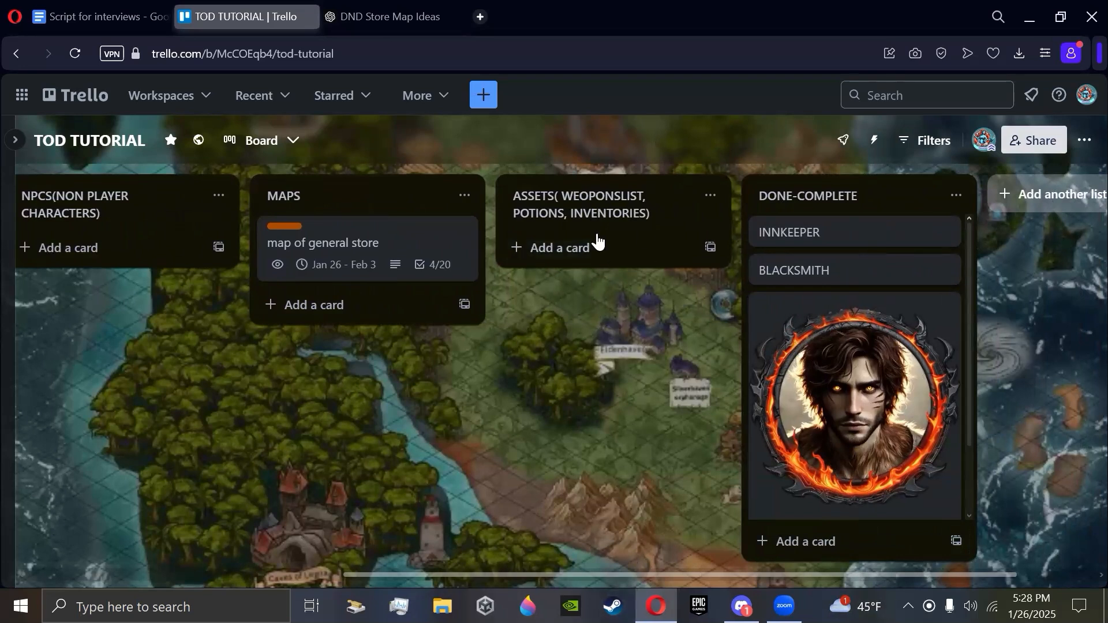
left_click(710, 195)
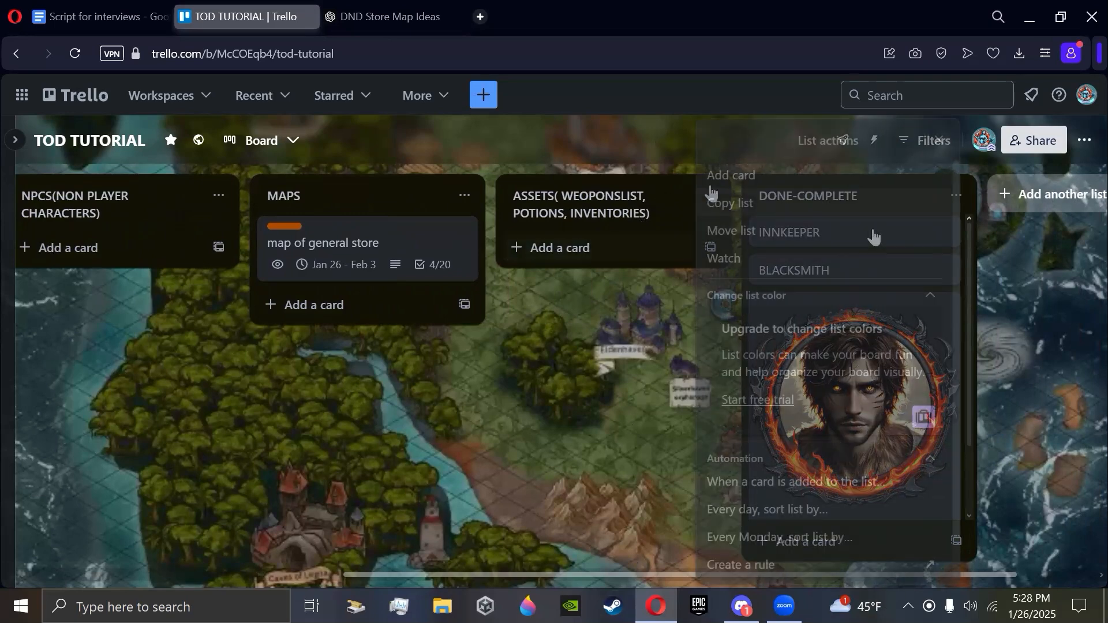
scroll(858, 247, "down", 2)
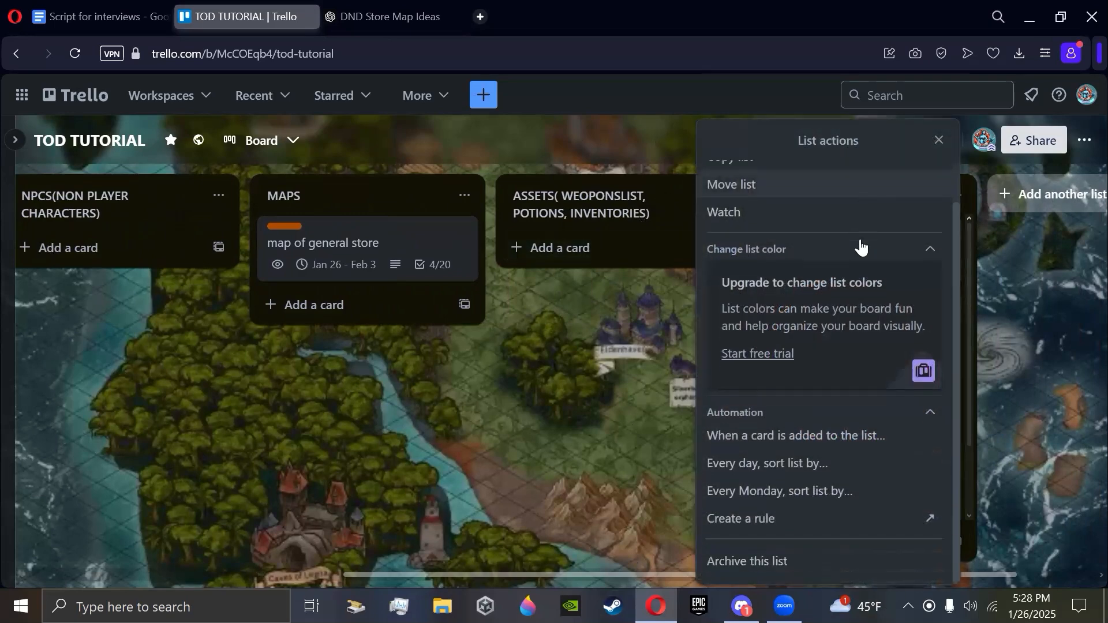
left_click(743, 561)
Permanently delete the ASSETS( WEOPONSLIST, POTIONS, INVENTORIES) list from the archived lists and close the board menu.
key("w")
left_click(973, 254)
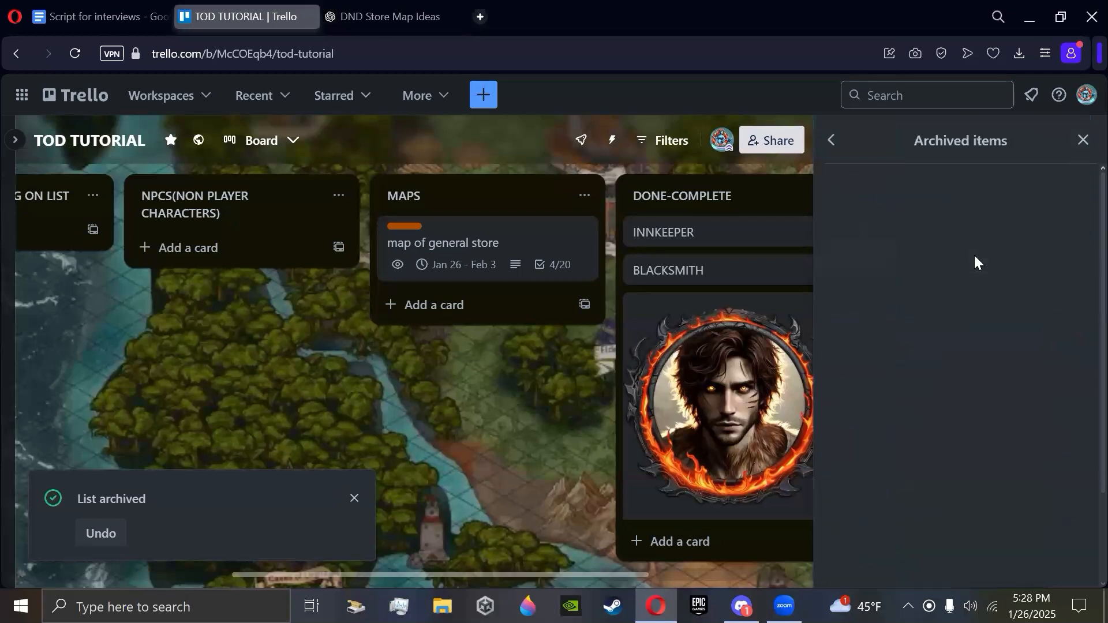
left_click(1051, 195)
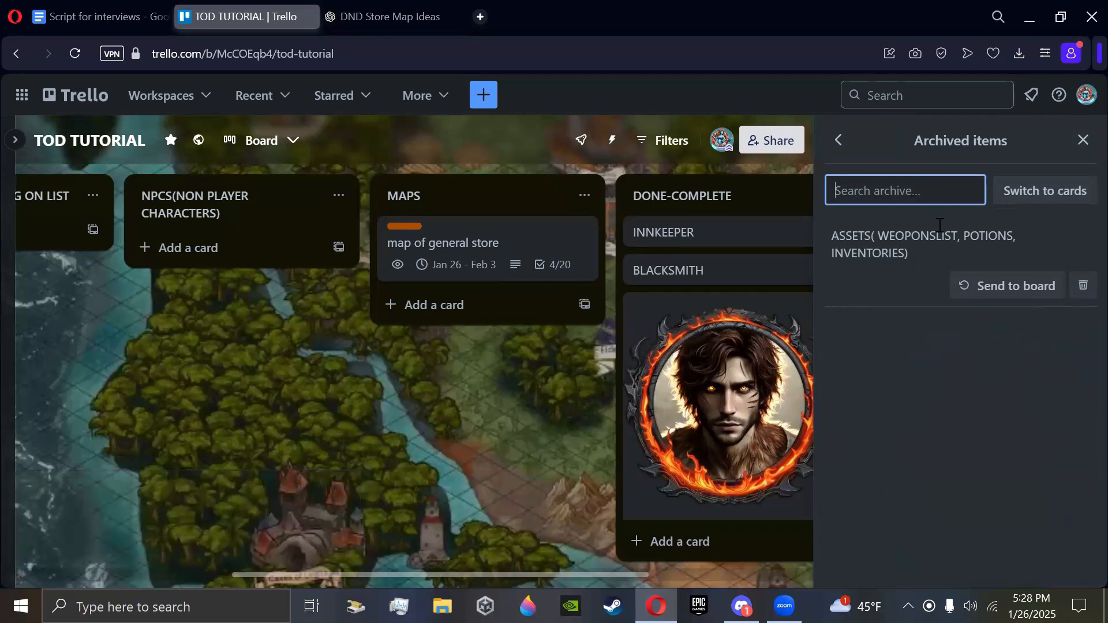
left_click(1084, 285)
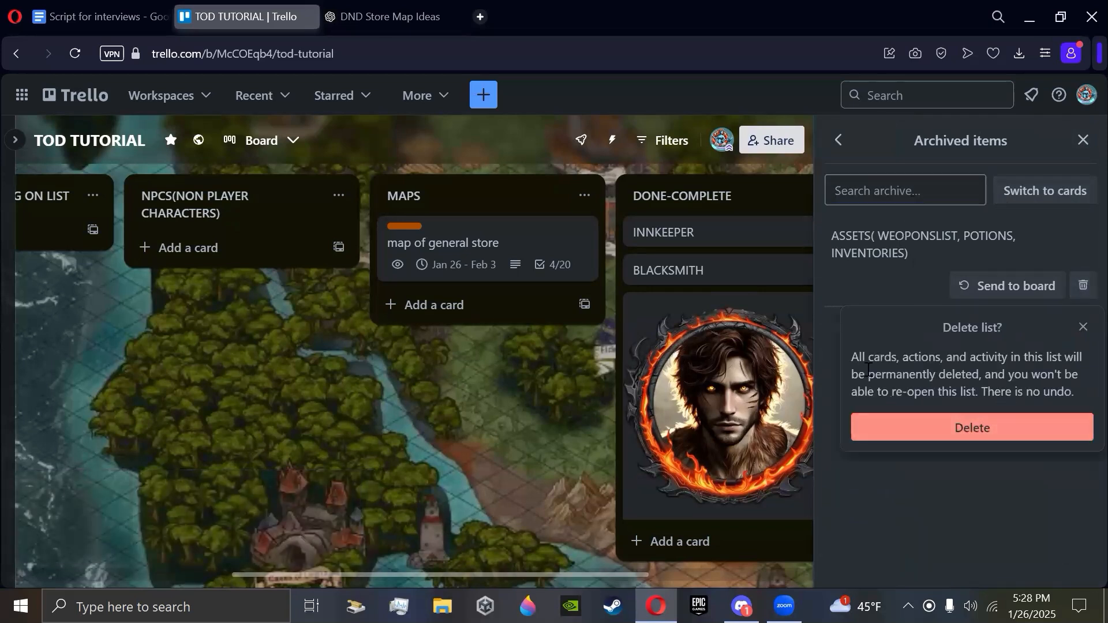
left_click(1016, 430)
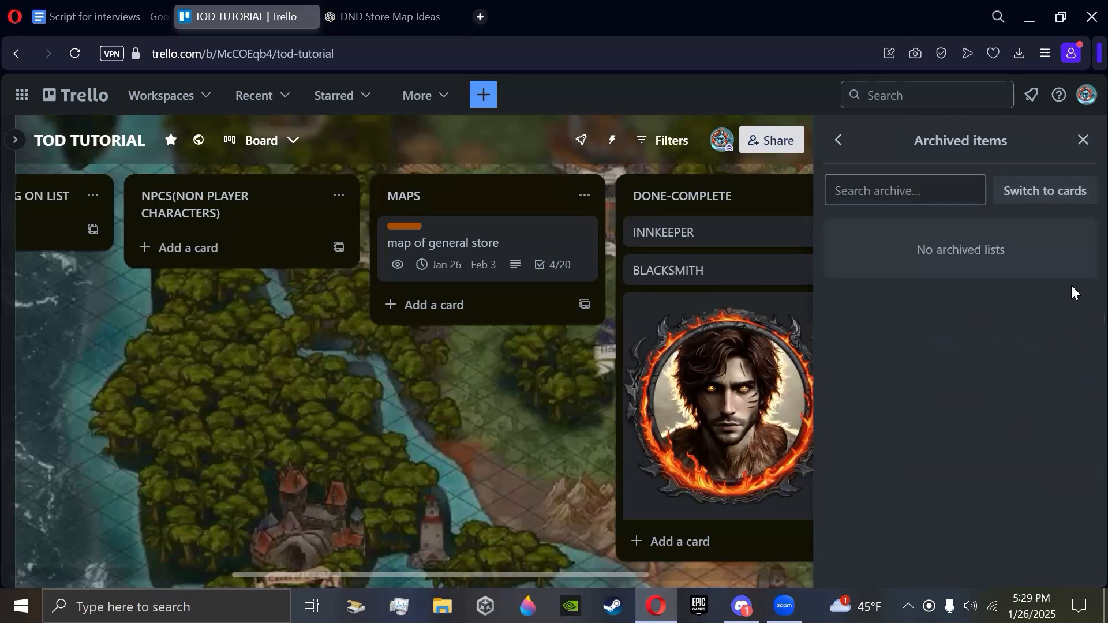
left_click(518, 488)
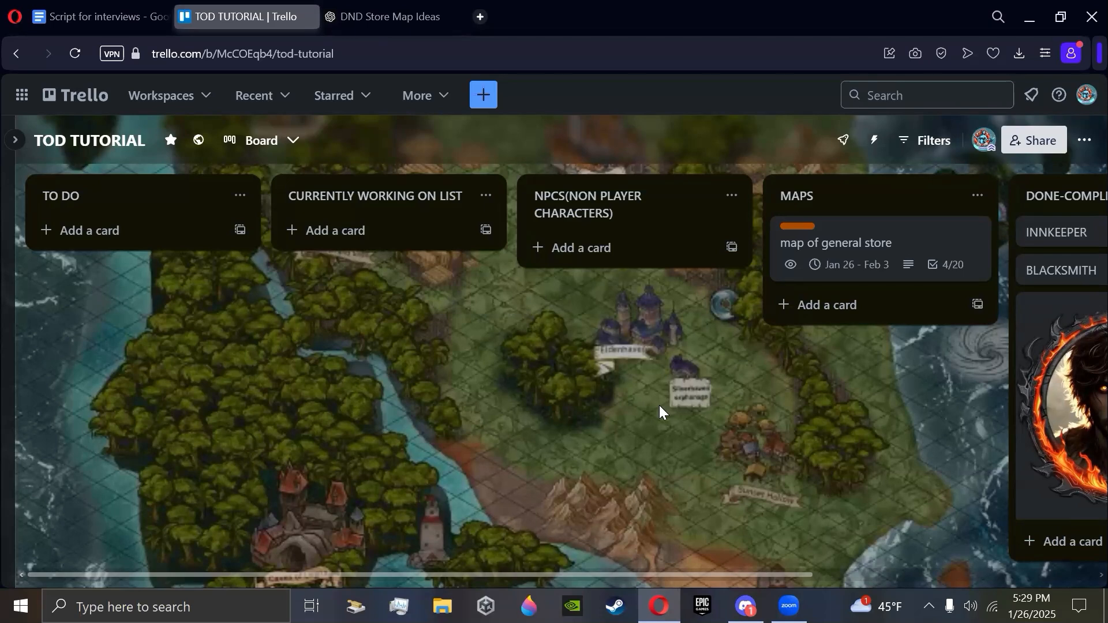
Examine the board's card filter options for keyword, members, due date, labels, activity and match type.
key("f")
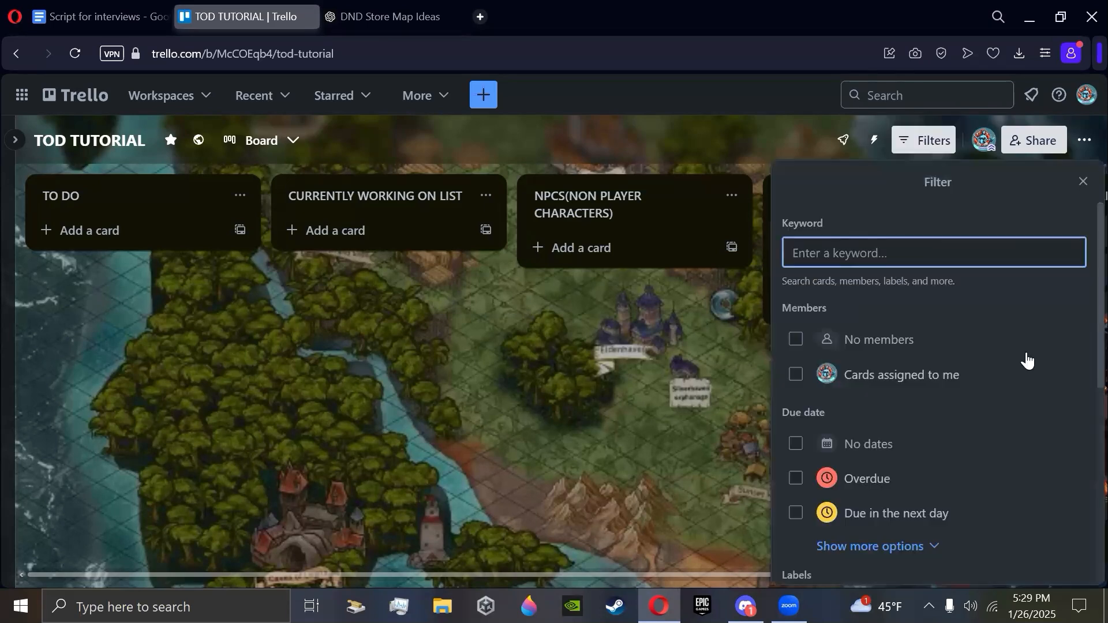
scroll(1018, 352, "down", 3)
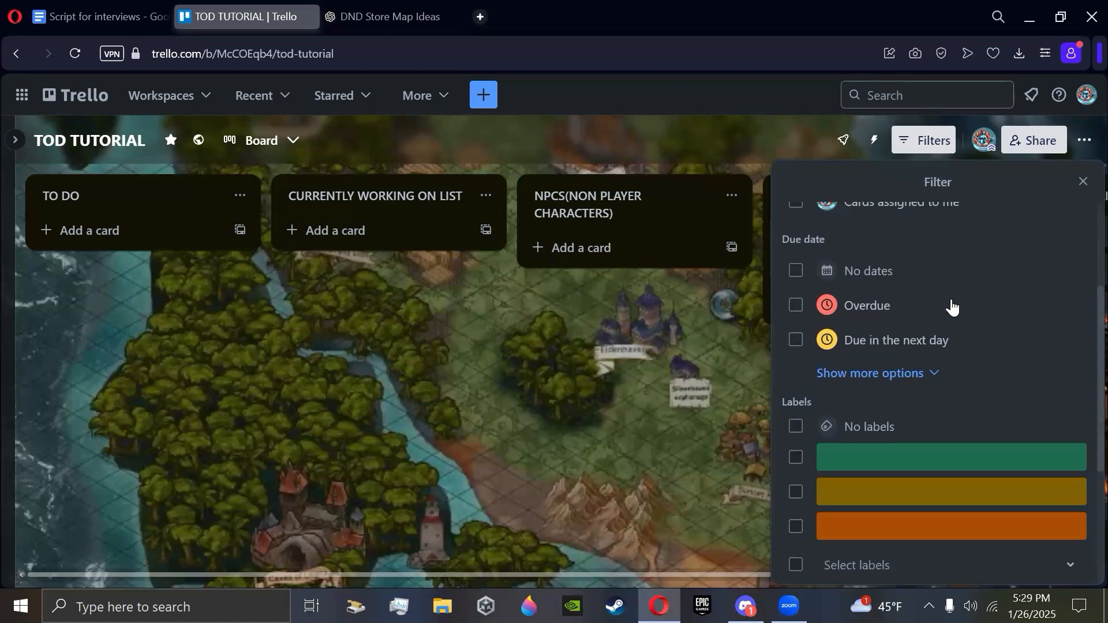
scroll(981, 304, "down", 3)
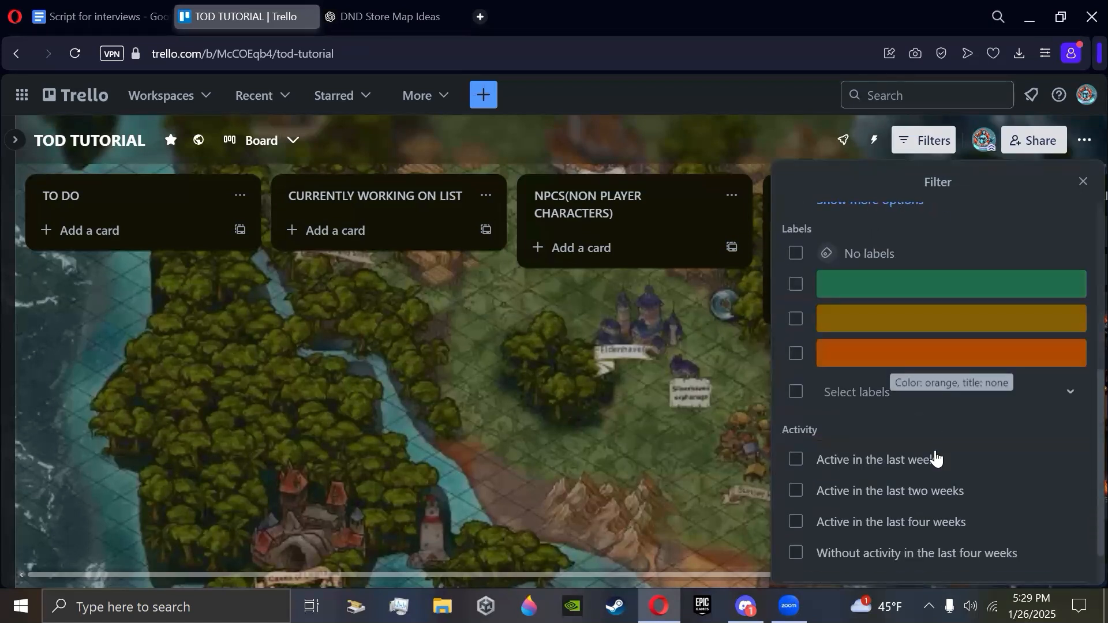
scroll(1037, 414, "down", 1)
scroll(1037, 411, "down", 1)
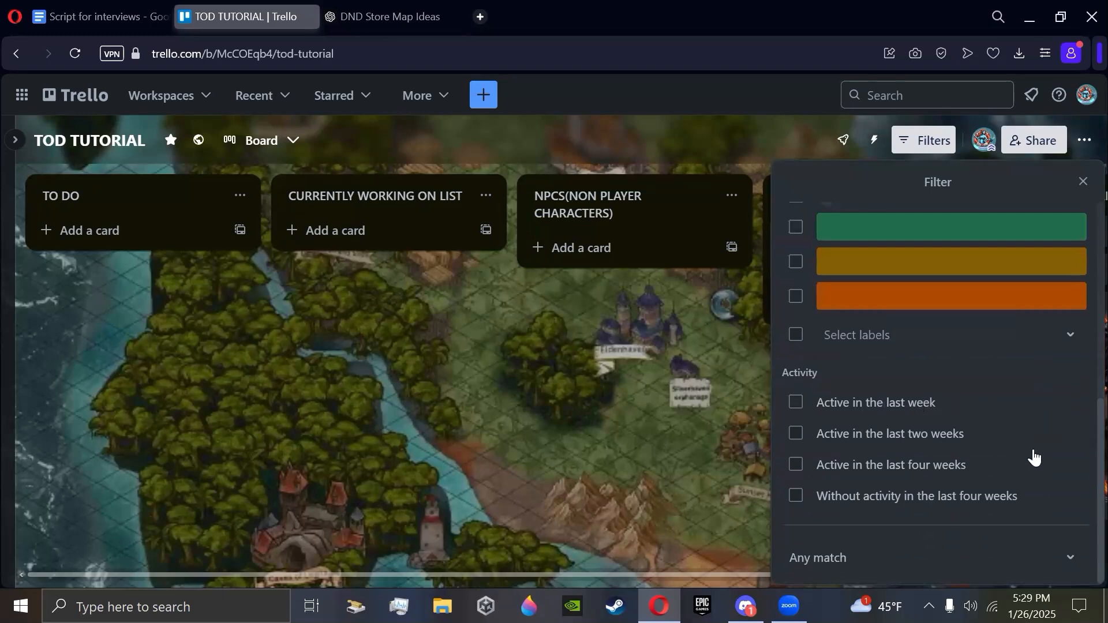
scroll(1010, 438, "up", 7)
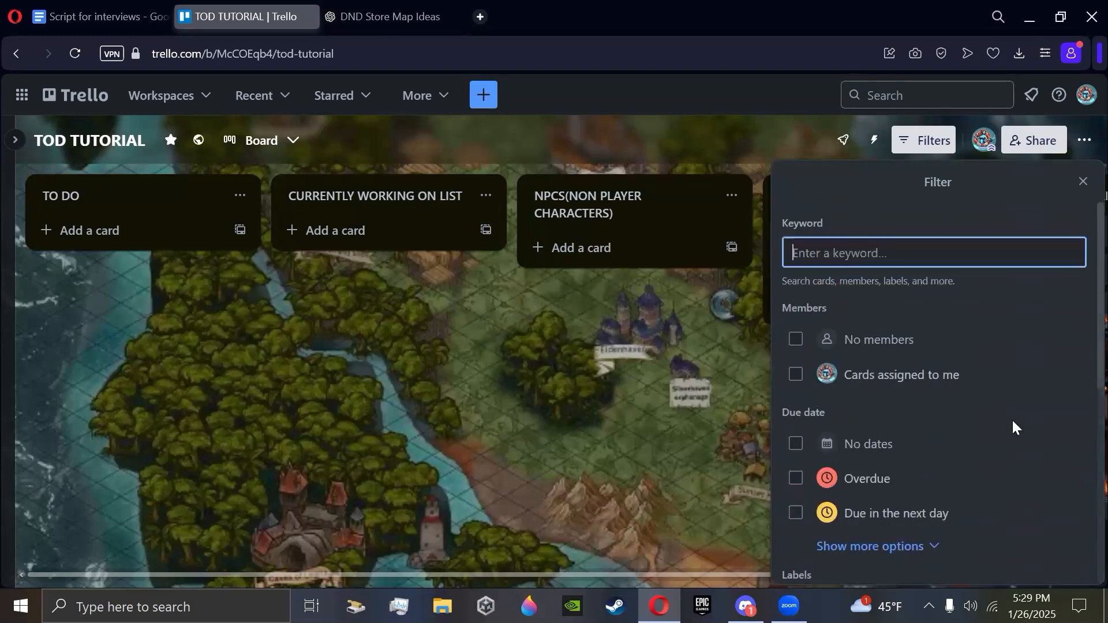
scroll(1014, 427, "down", 3)
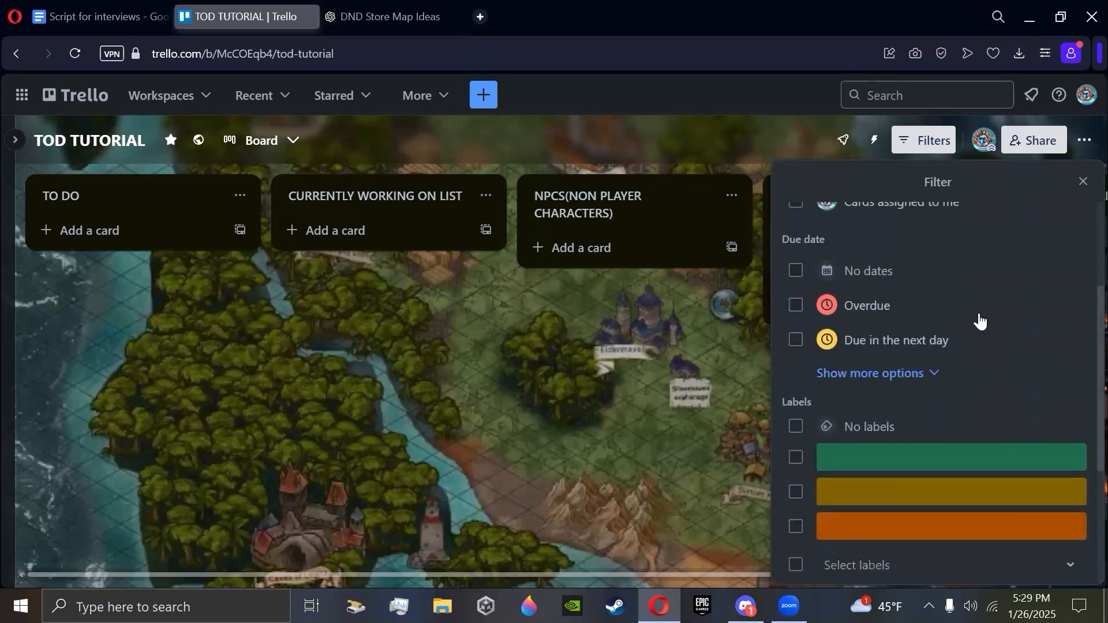
Filter the board to cards with no dates, check across the lists, and clear the filter.
left_click(796, 271)
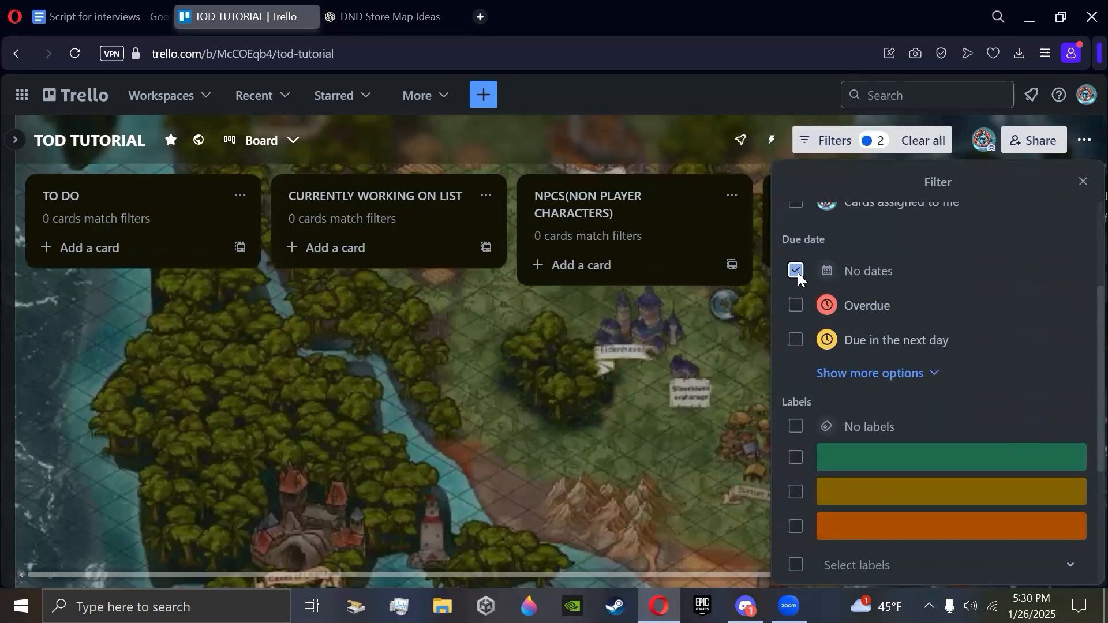
left_click(593, 425)
scroll(750, 439, "right", 5)
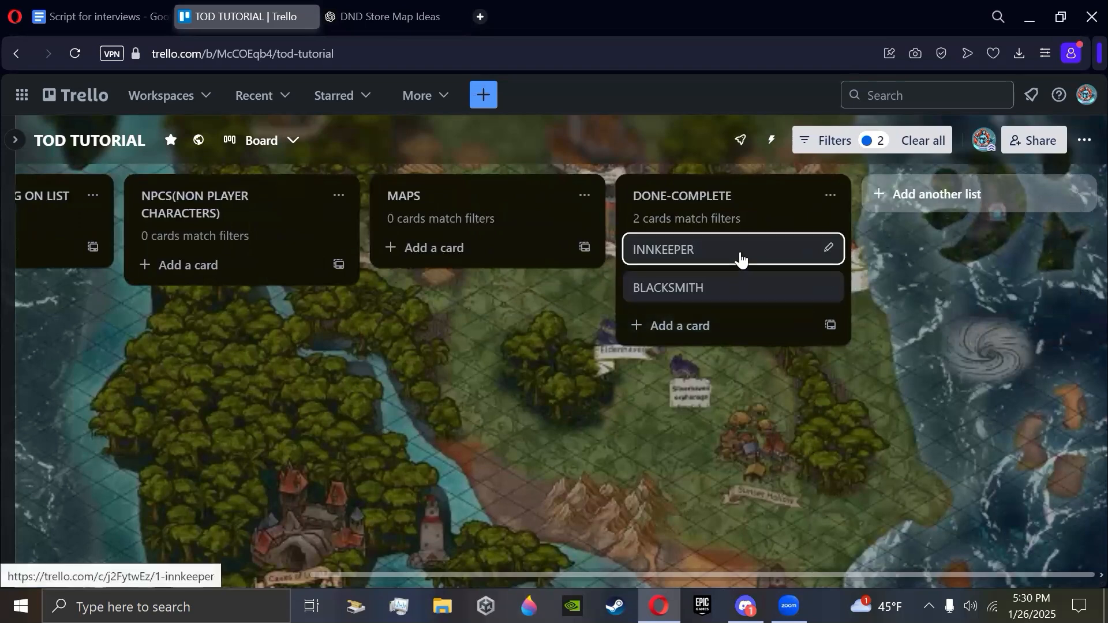
key("x")
Open the Xukuth rpg board and filter its cards by the red label.
left_click(95, 104)
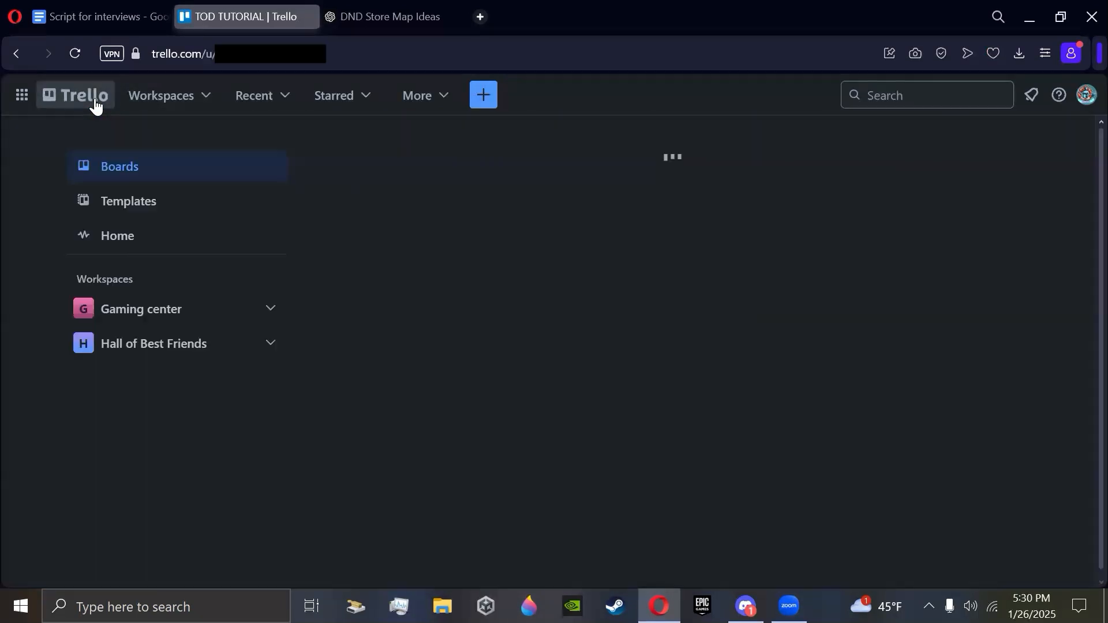
left_click(764, 228)
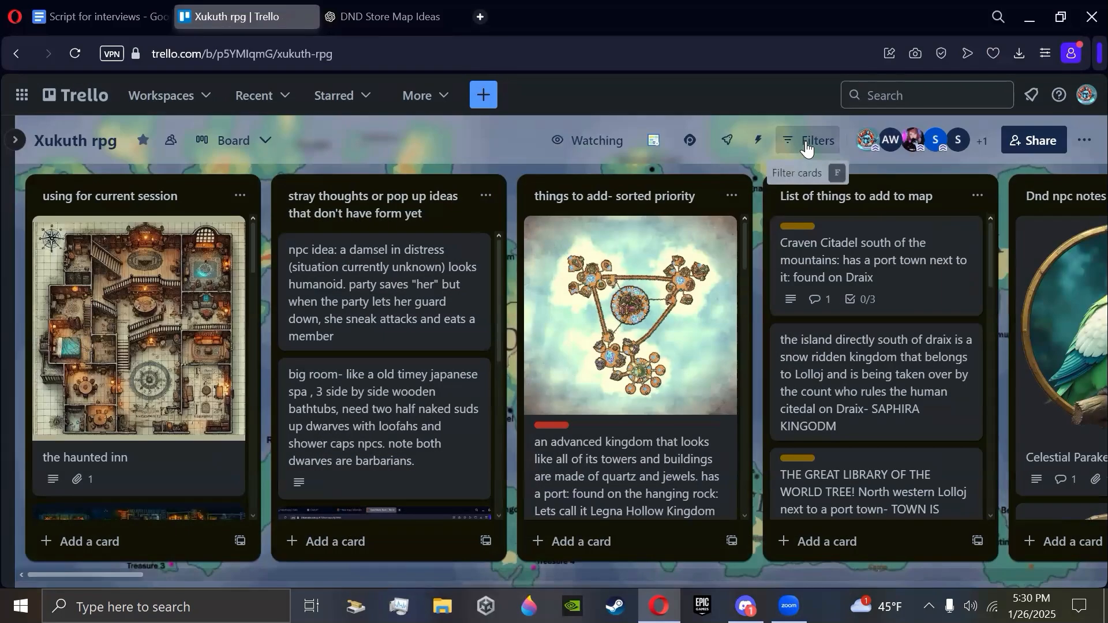
left_click(807, 149)
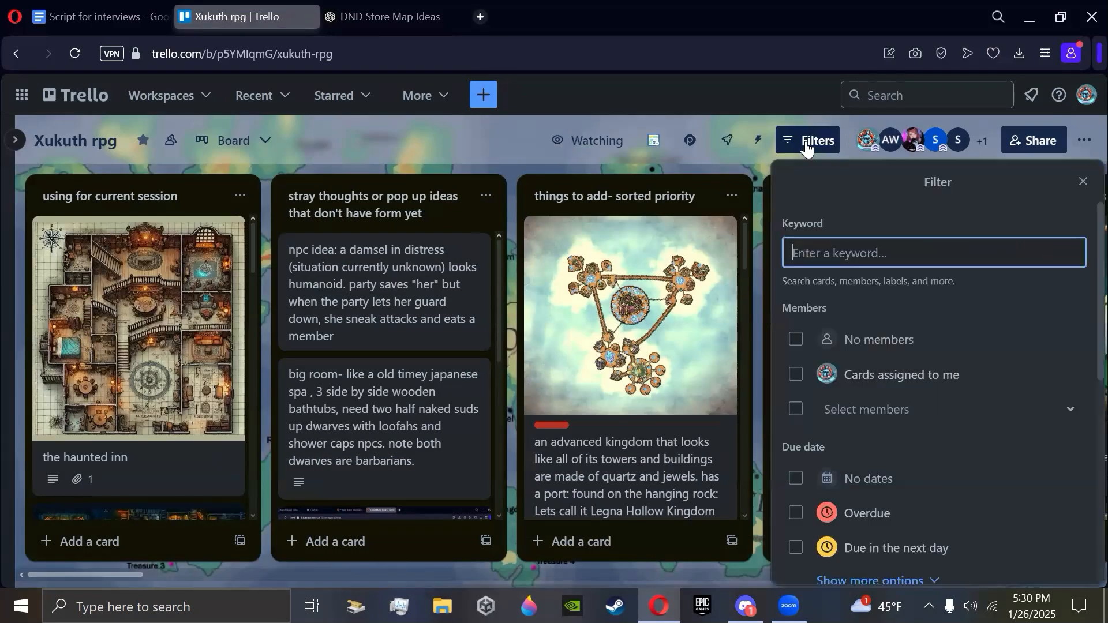
scroll(791, 391, "down", 5)
left_click(797, 395)
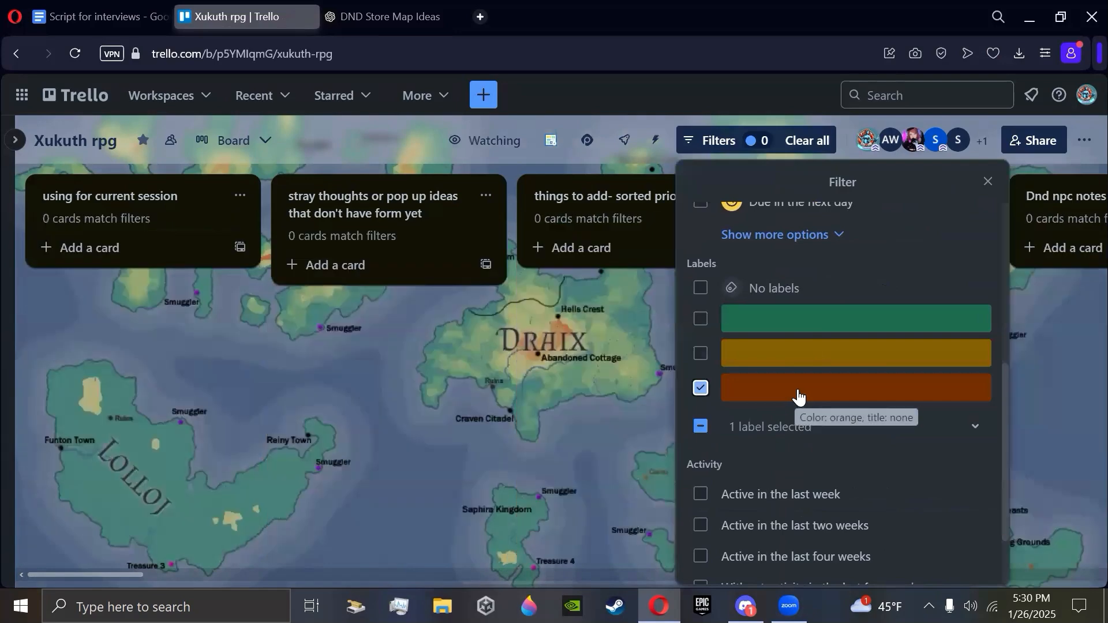
left_click(839, 426)
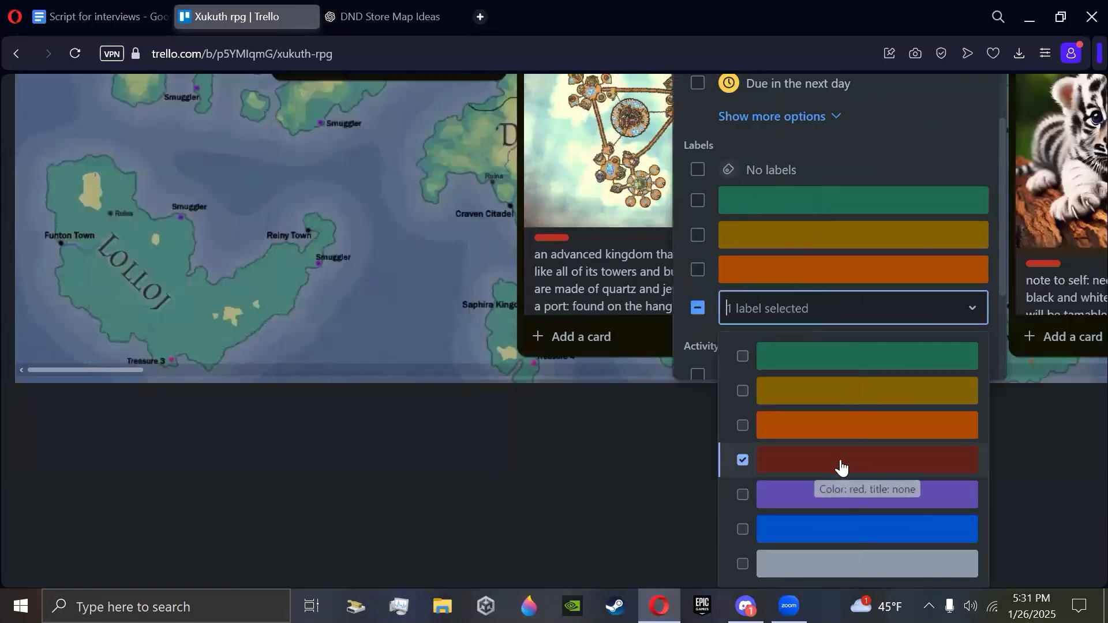
left_click(563, 415)
left_click(981, 184)
Look through the red-labelled cards across the Xukuth rpg lists and clear all filters.
left_click_drag(102, 574, 150, 574)
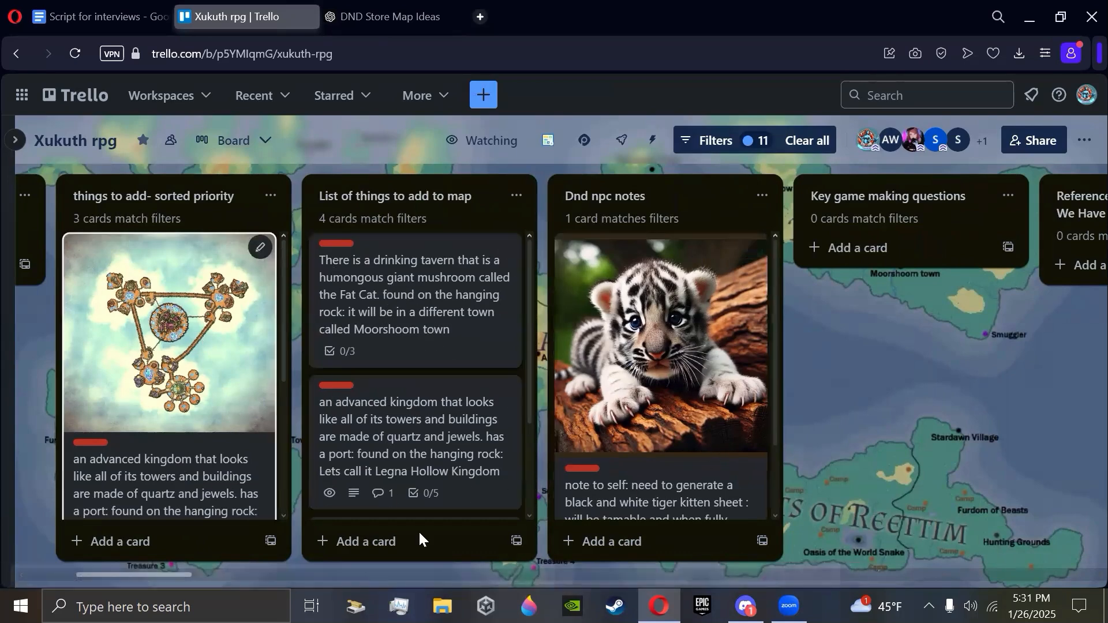
left_click_drag(123, 575, 53, 577)
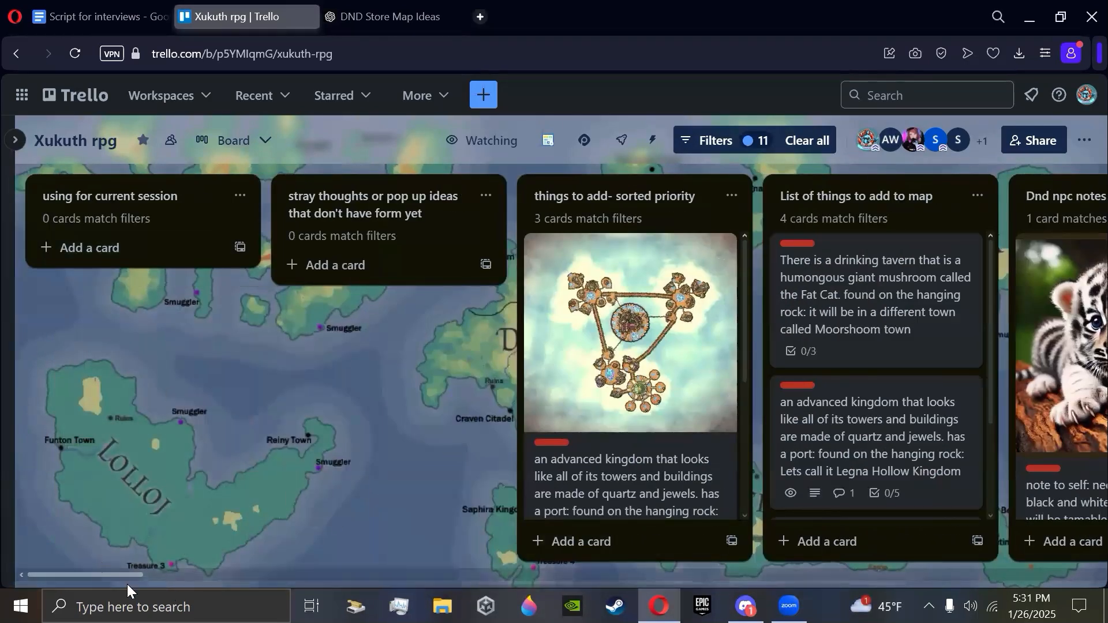
left_click_drag(126, 573, 157, 574)
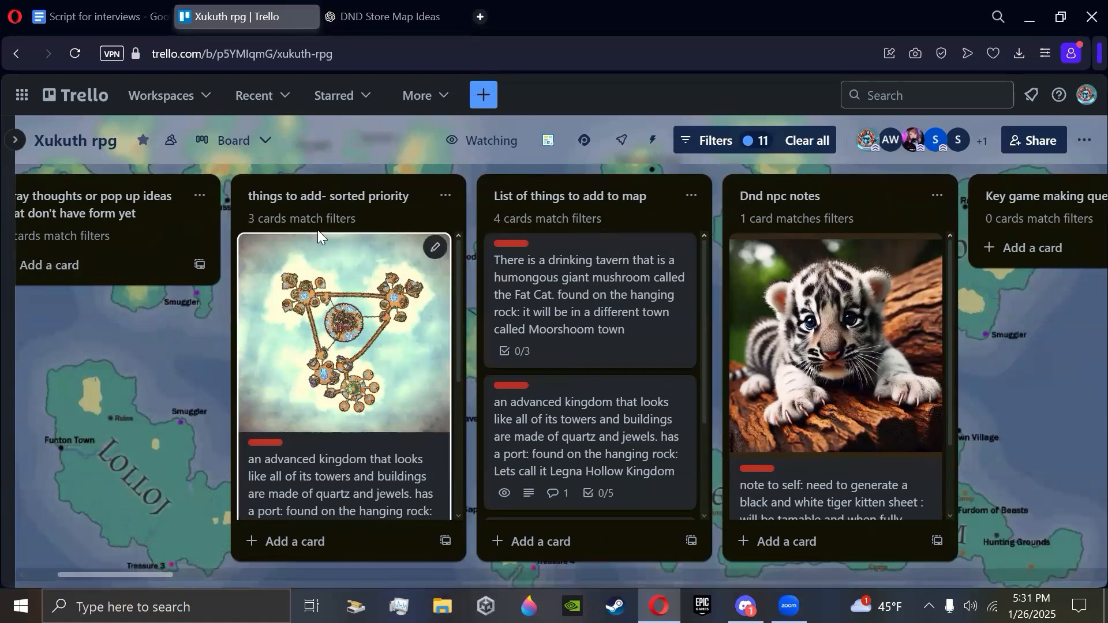
left_click_drag(111, 574, 89, 574)
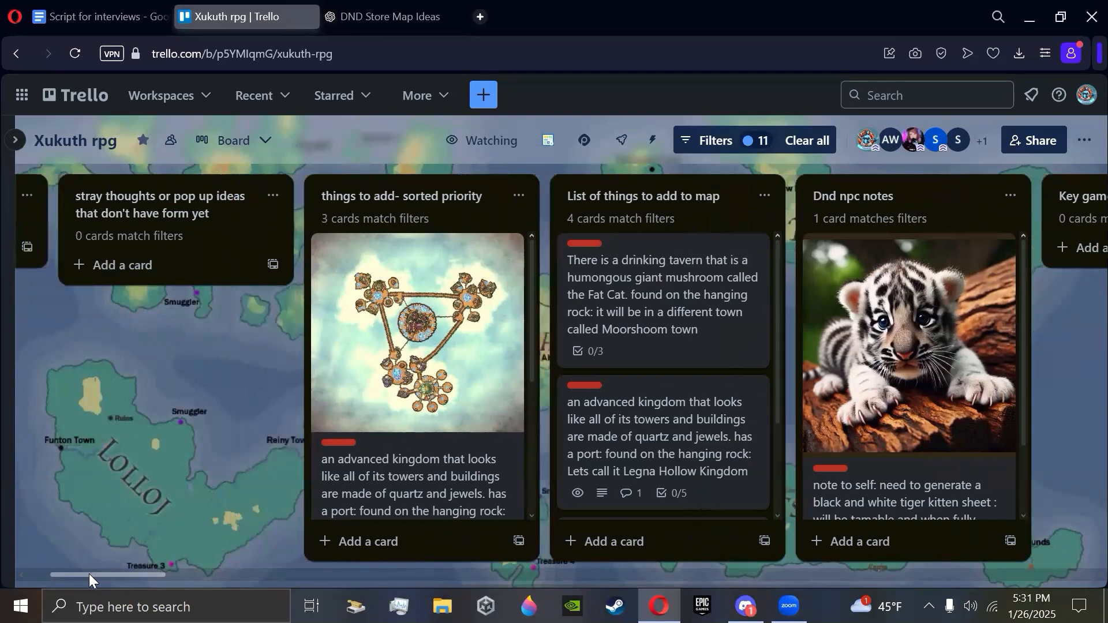
left_click(807, 141)
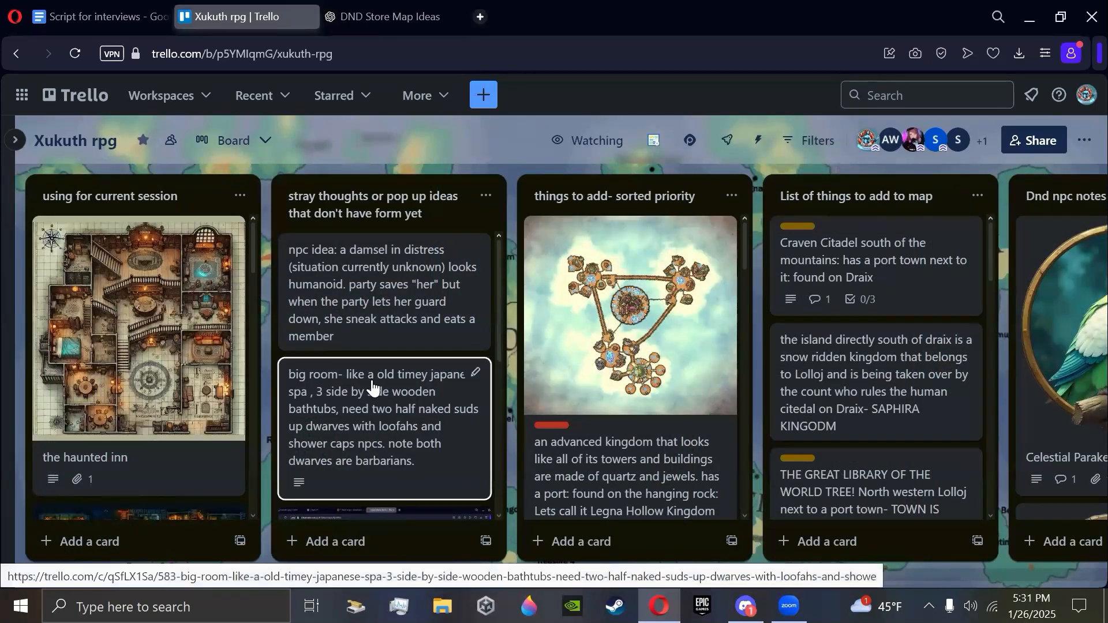
Browse the unfiltered cards in the first Xukuth rpg lists and return to the TOD TUTORIAL board.
scroll(372, 386, "down", 6)
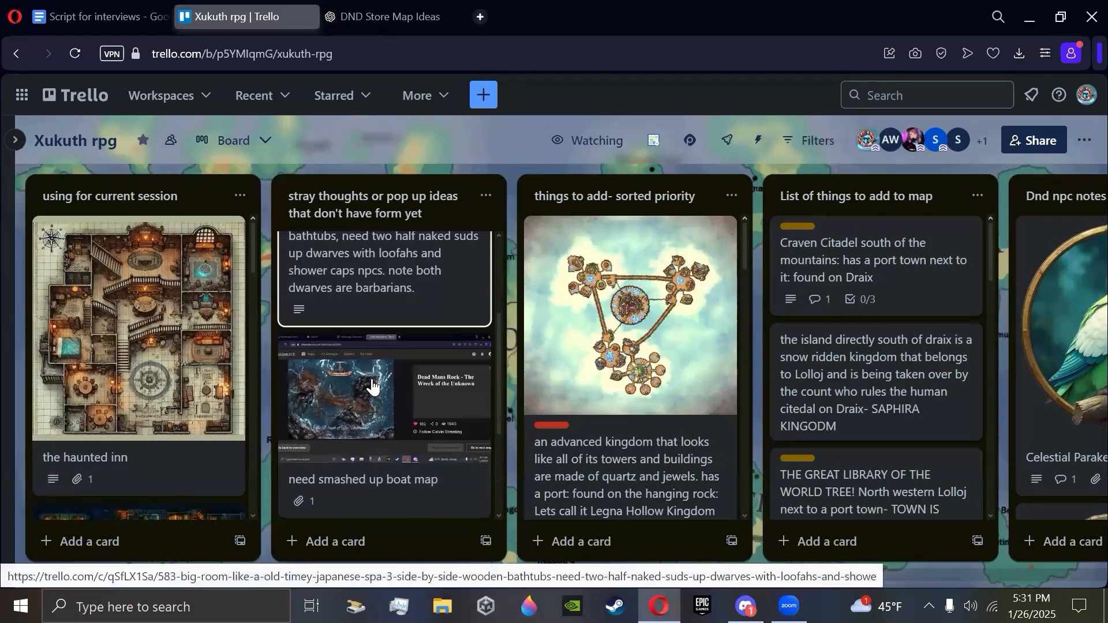
scroll(372, 386, "up", 4)
scroll(372, 386, "up", 3)
scroll(121, 346, "down", 20)
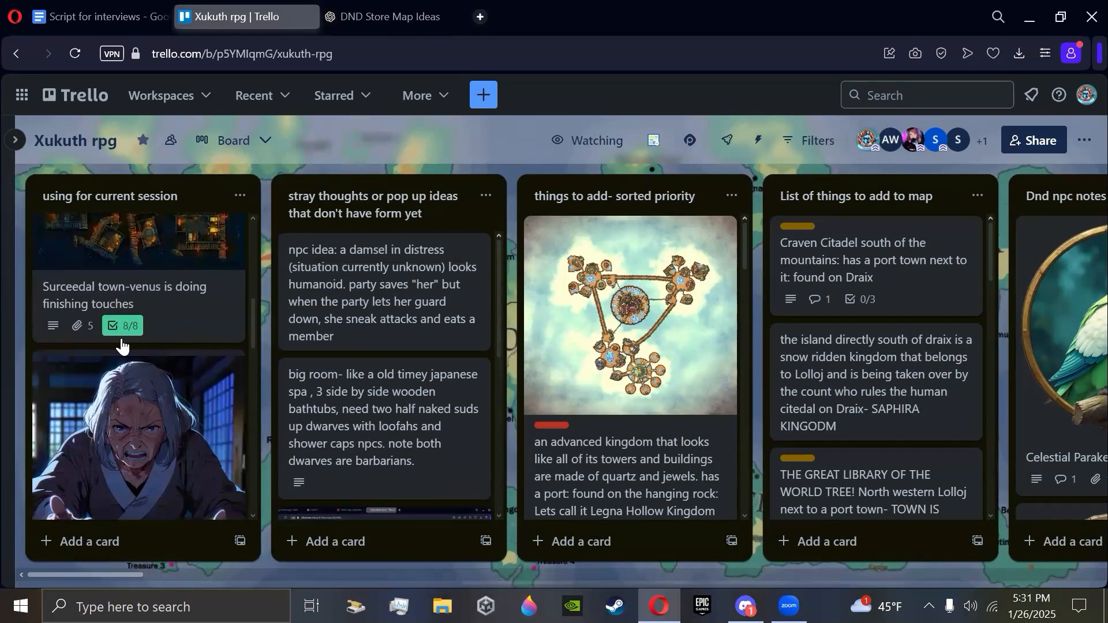
scroll(121, 346, "up", 20)
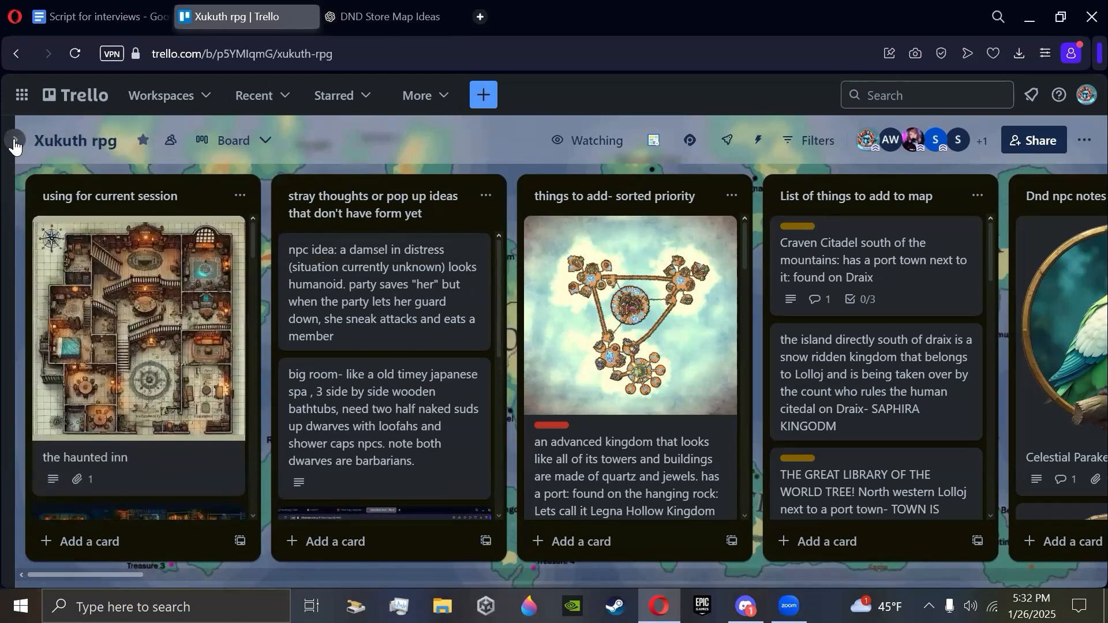
left_click(14, 140)
left_click(92, 454)
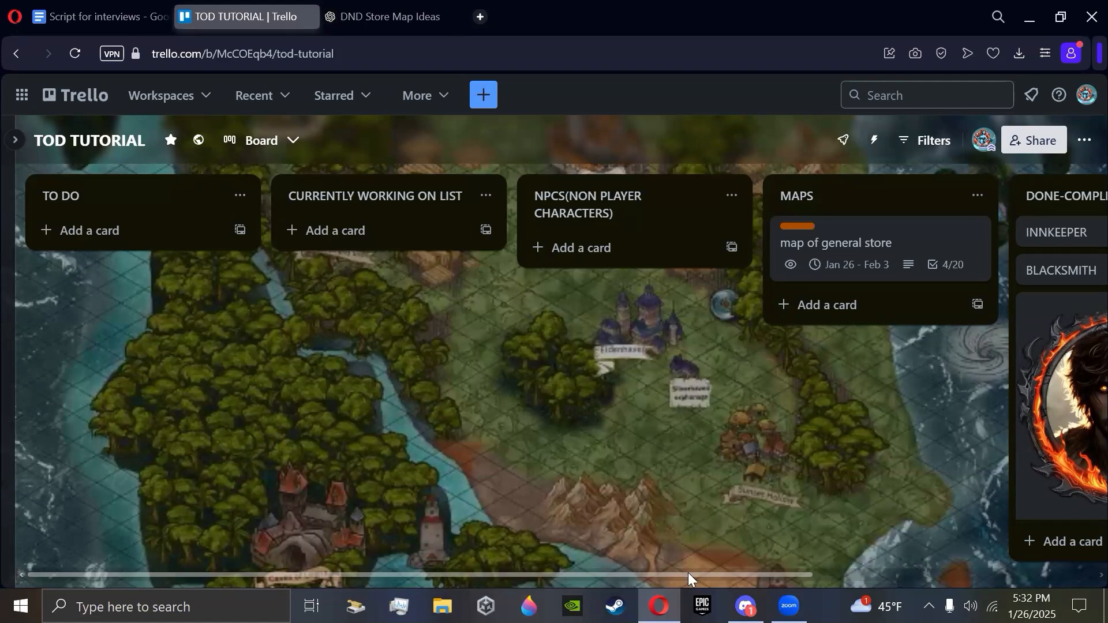
left_click_drag(692, 570, 1079, 574)
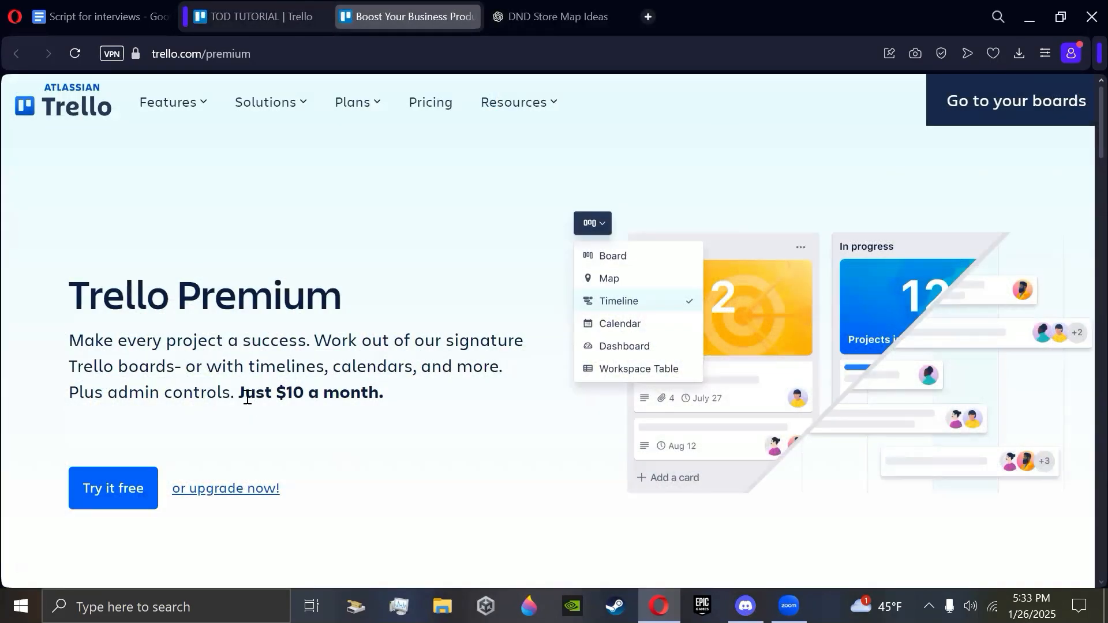
Compare the Free, Standard, Premium and Enterprise plans on Trello's pricing page, and raise the user count in the Enterprise cost estimate.
scroll(468, 385, "down", 3)
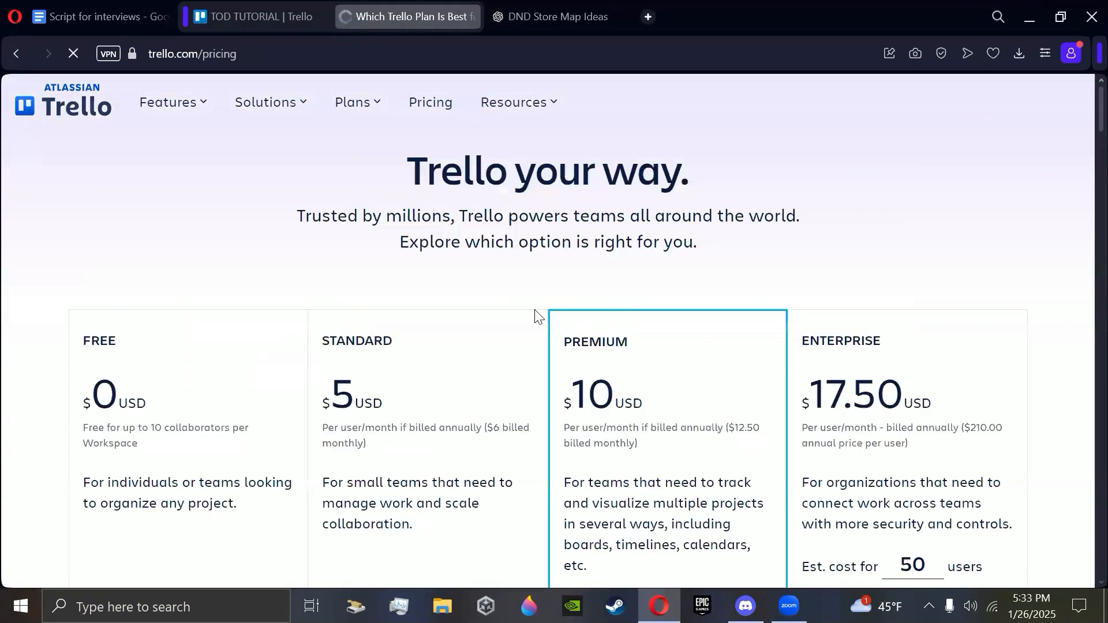
scroll(477, 295, "down", 3)
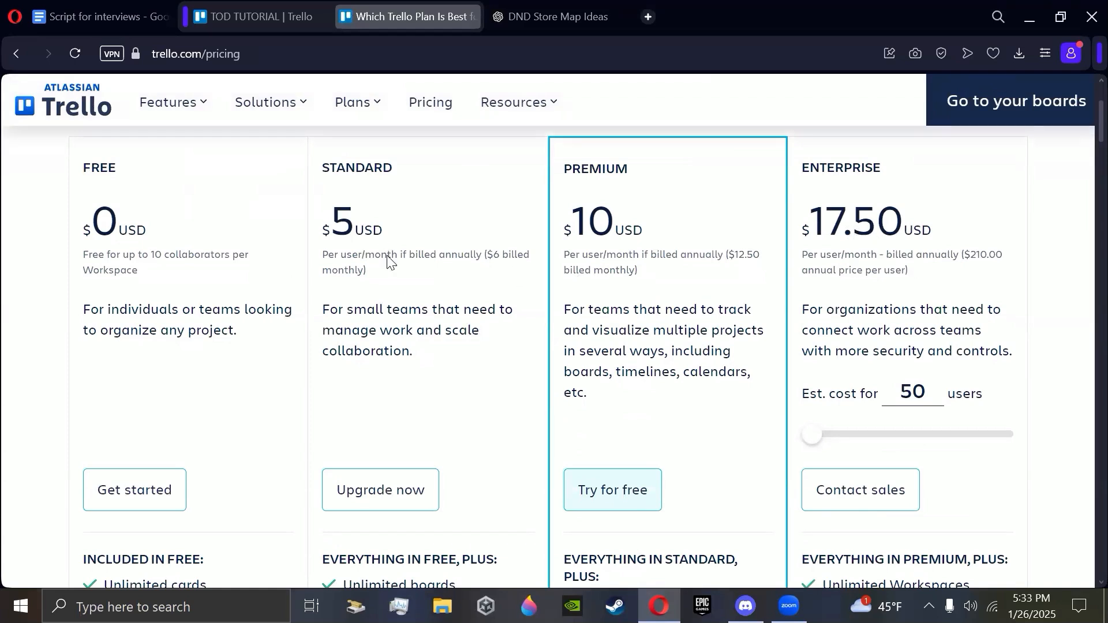
scroll(390, 330, "up", 3)
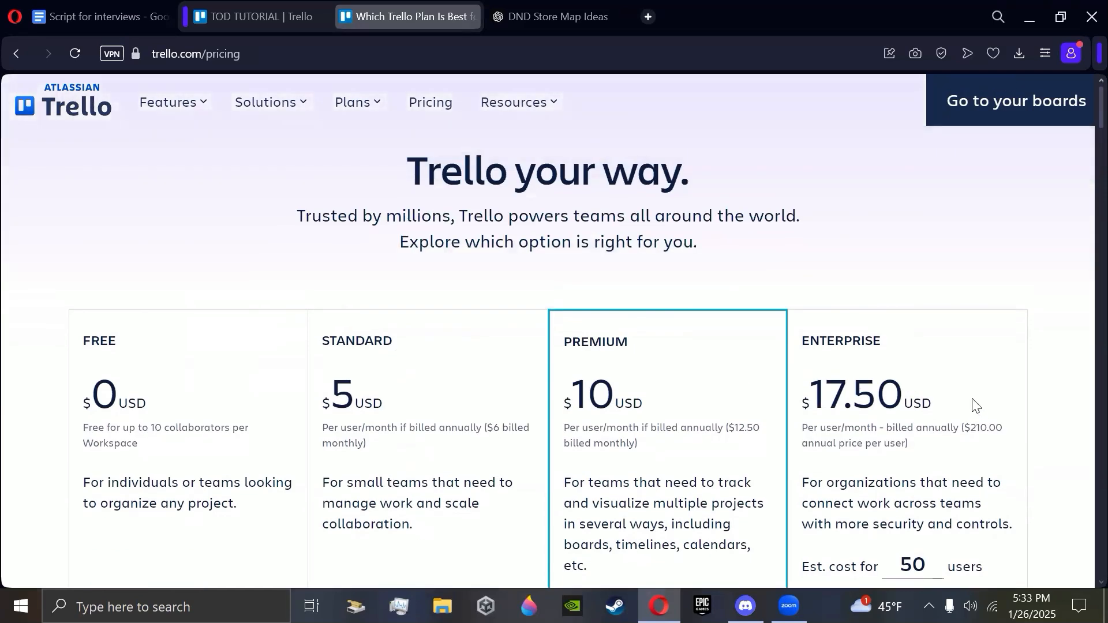
scroll(972, 403, "down", 2)
scroll(977, 381, "down", 4)
scroll(977, 381, "up", 4)
left_click_drag(813, 520, 1016, 516)
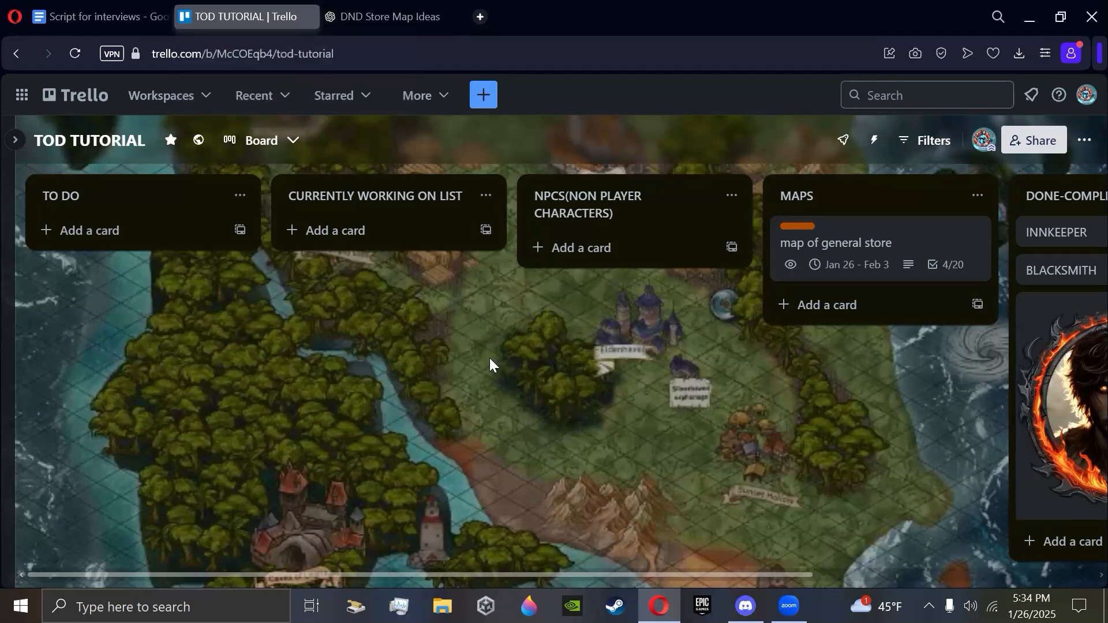
Open the board menu and preview copying the board with Private visibility, leaving the copy form without creating a board.
left_click(1085, 140)
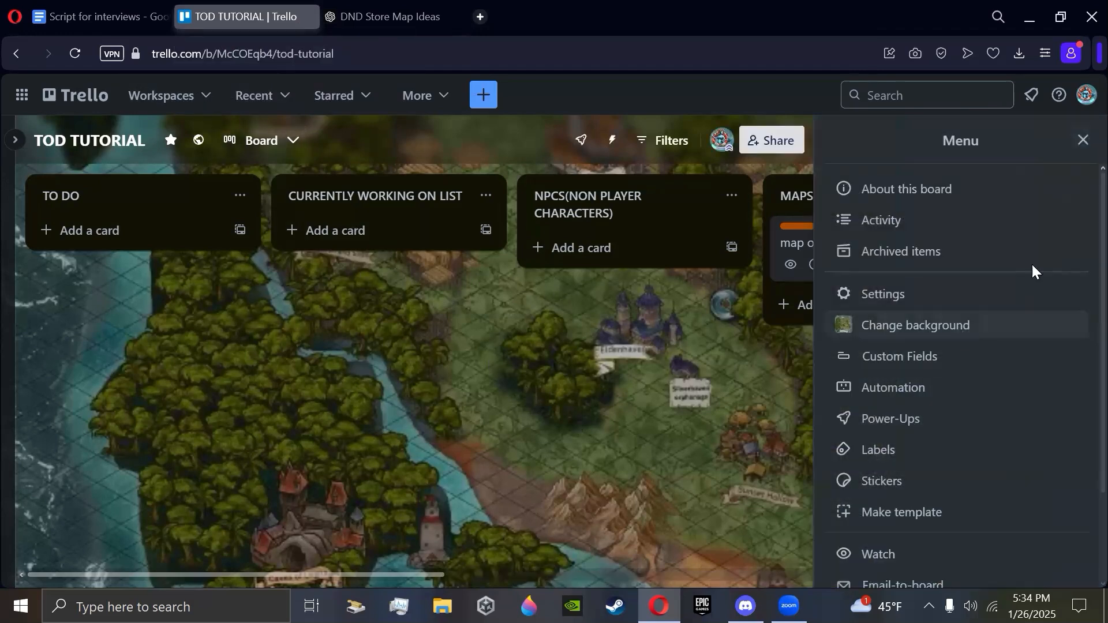
scroll(1073, 242, "down", 2)
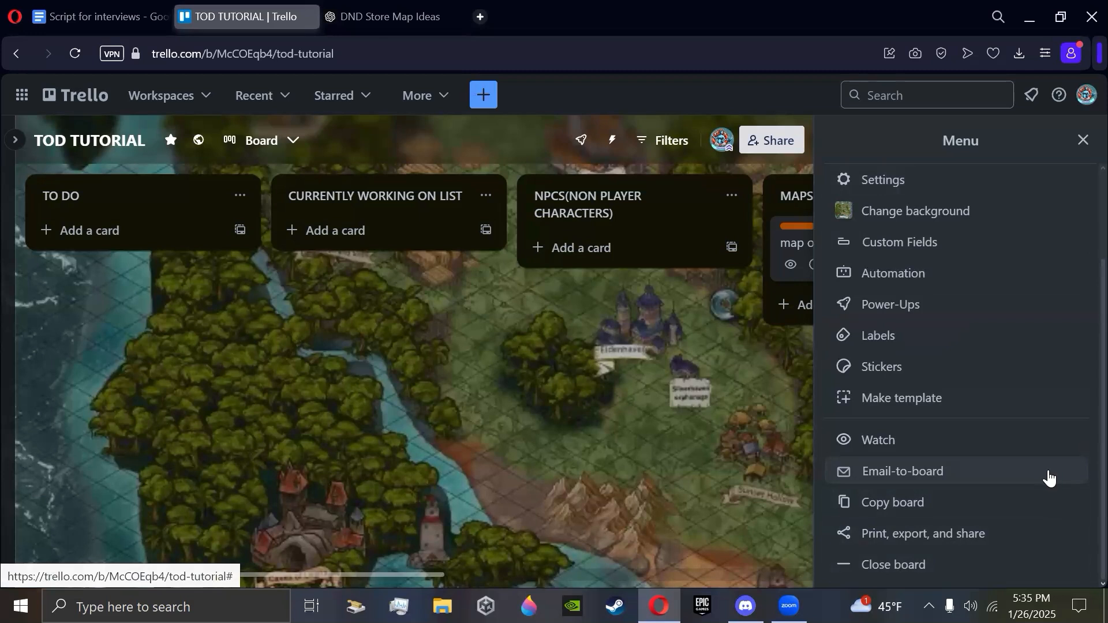
left_click(990, 513)
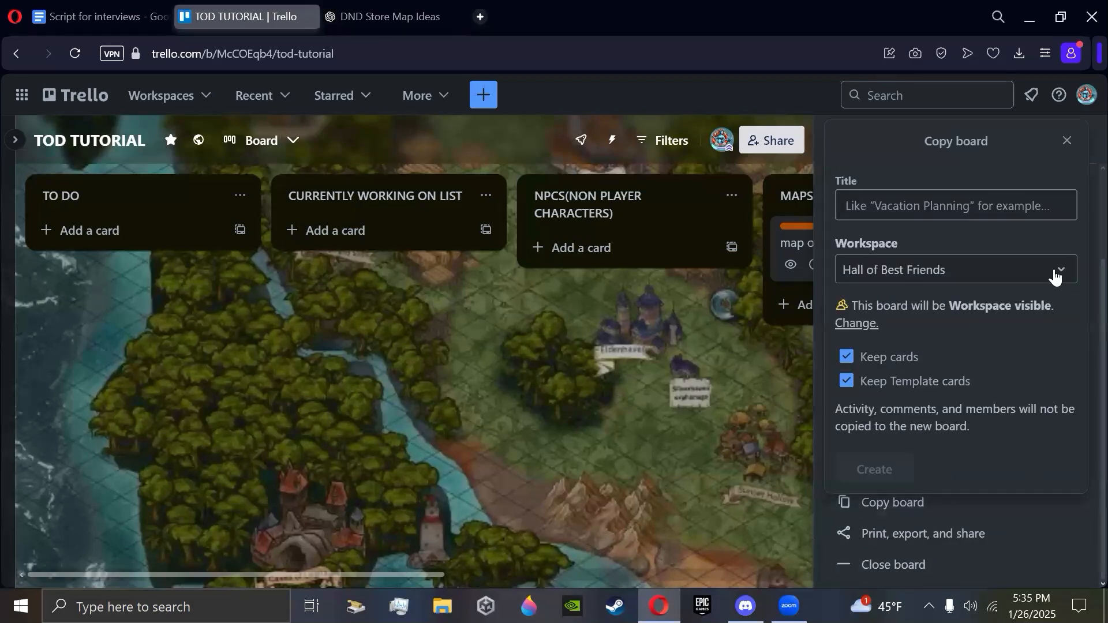
left_click(856, 324)
left_click(964, 215)
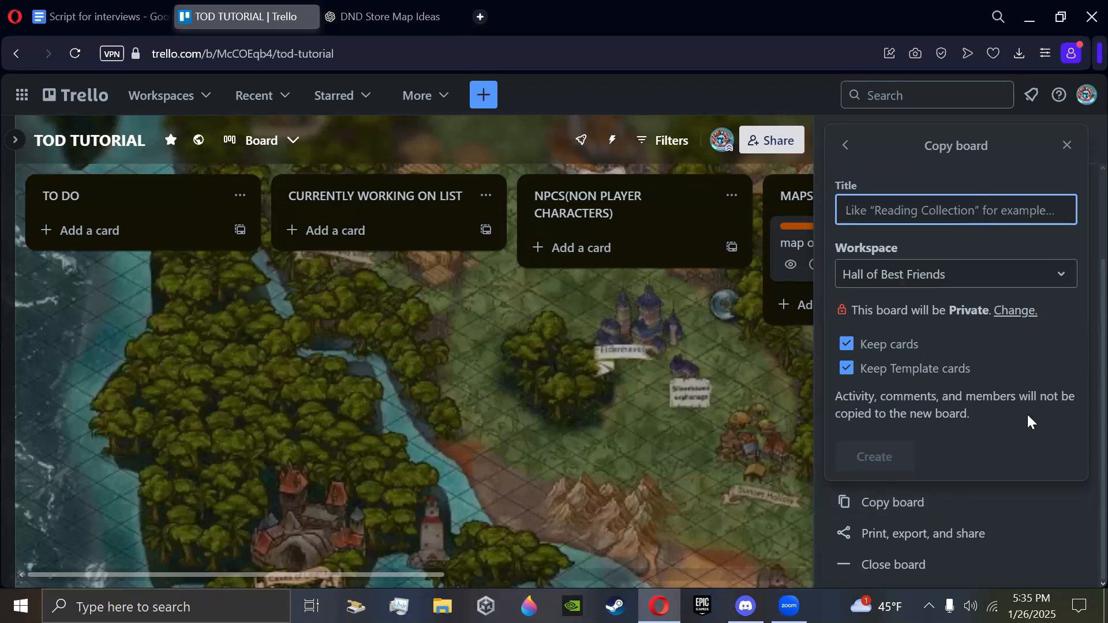
left_click(1066, 146)
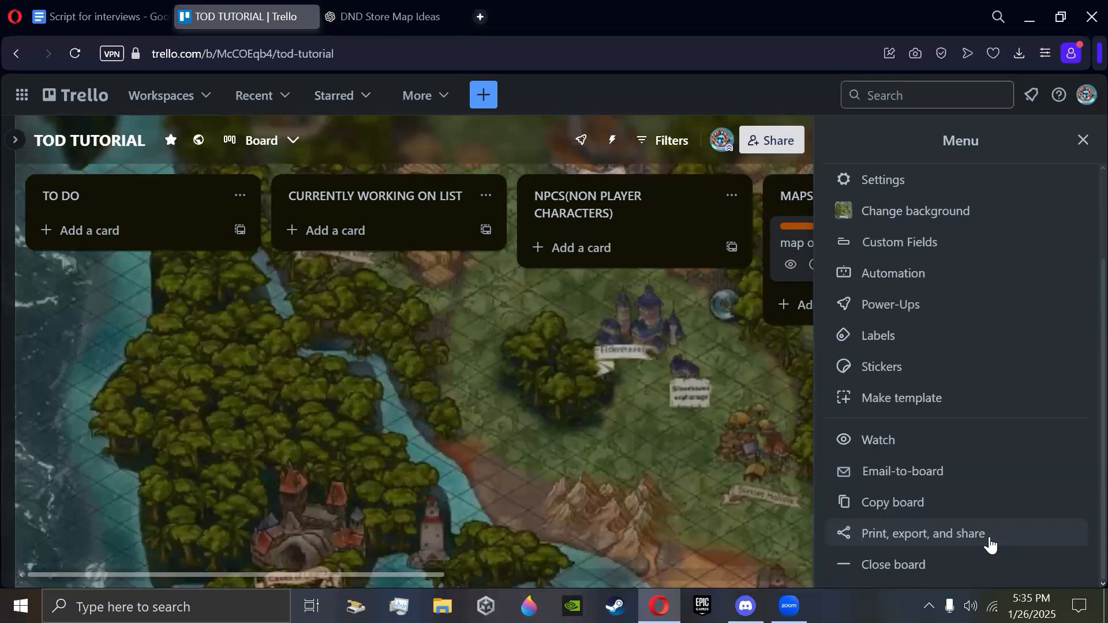
Close the TOD TUTORIAL board and permanently delete it.
left_click(907, 568)
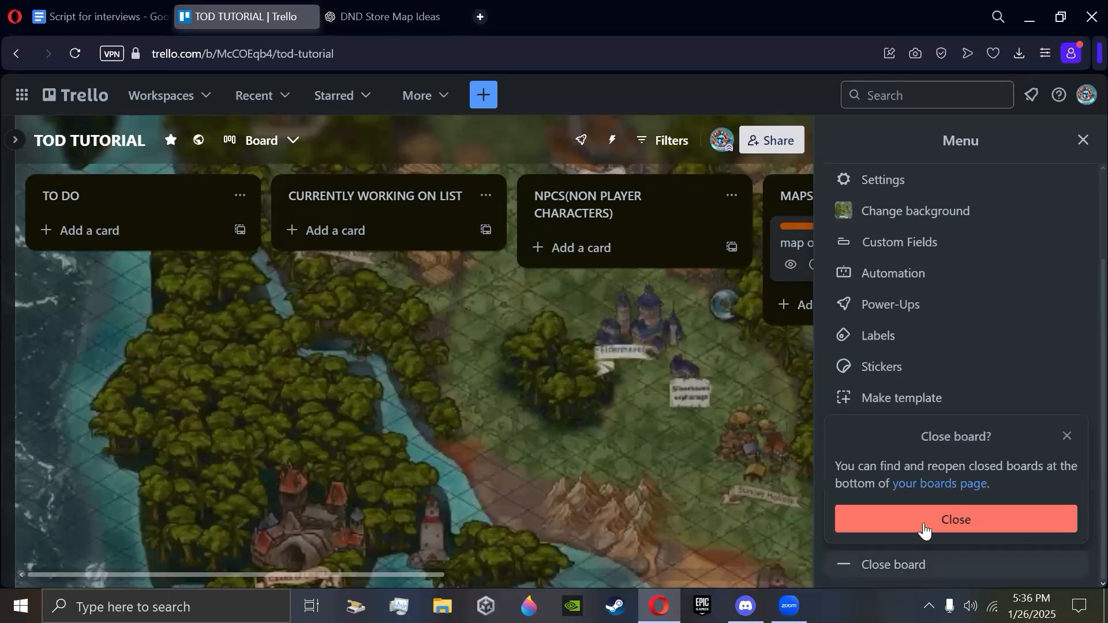
left_click(926, 522)
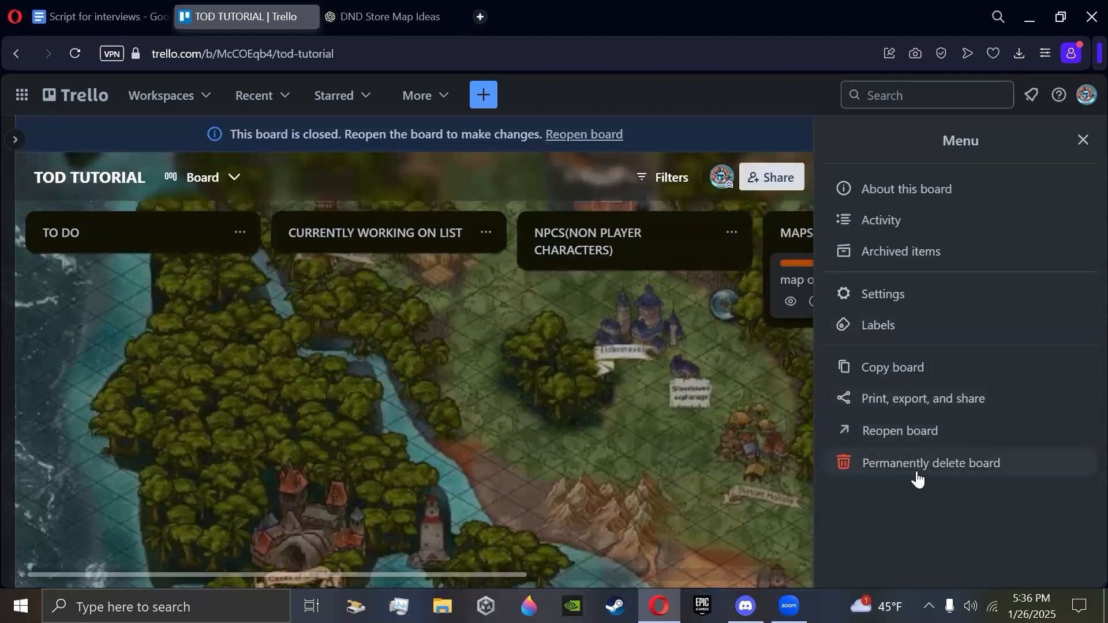
left_click(918, 479)
left_click(953, 424)
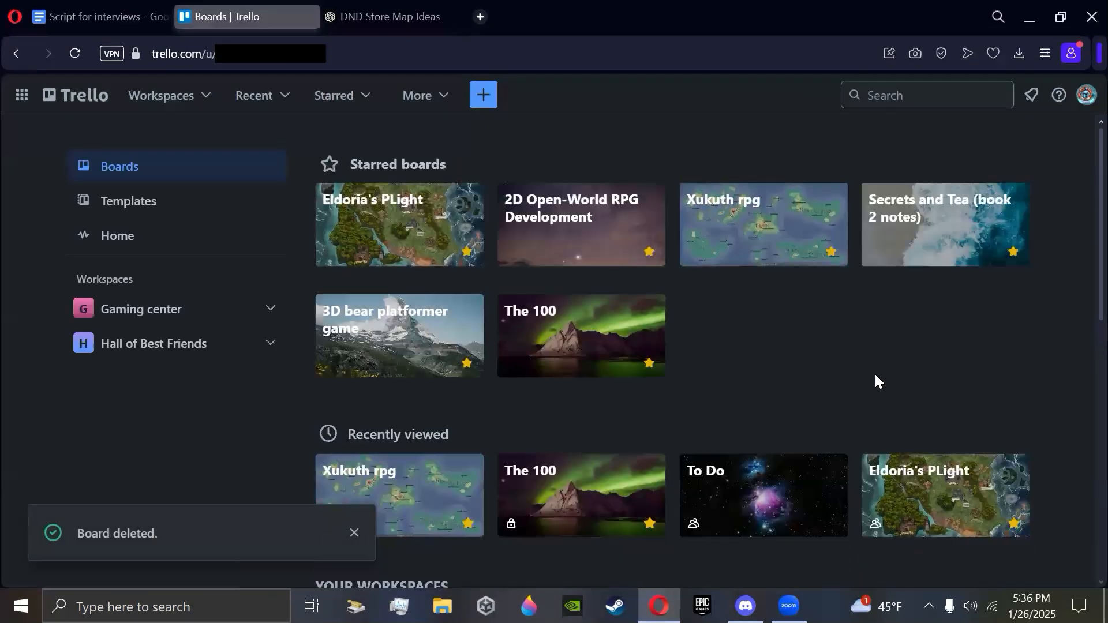
Open the list of all closed boards and permanently delete the Ideas for Projects board.
scroll(875, 381, "down", 10)
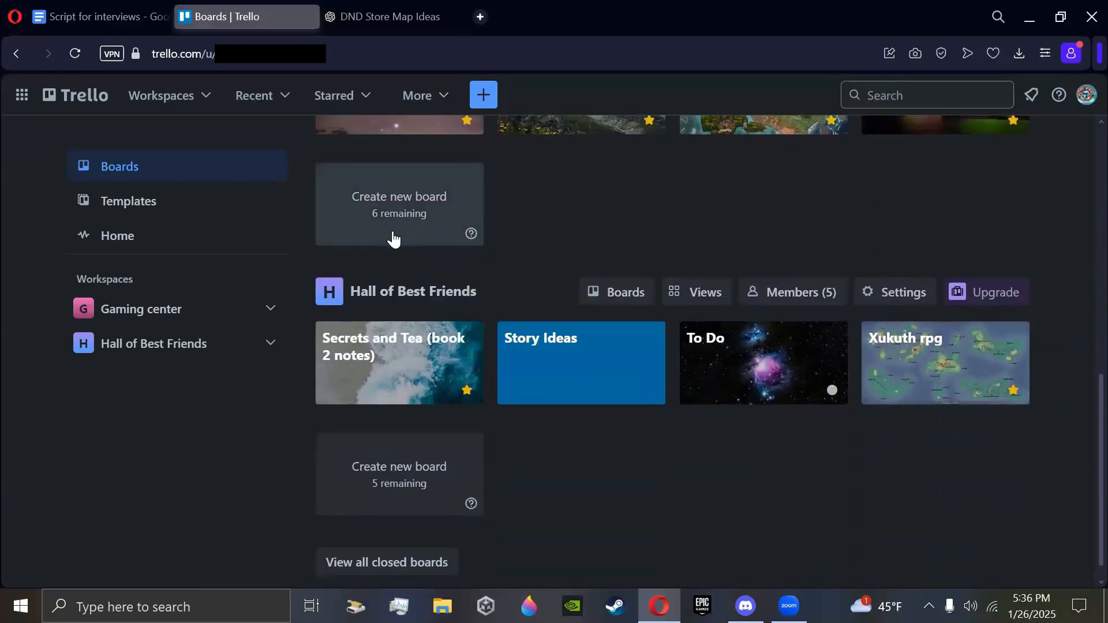
scroll(714, 417, "up", 5)
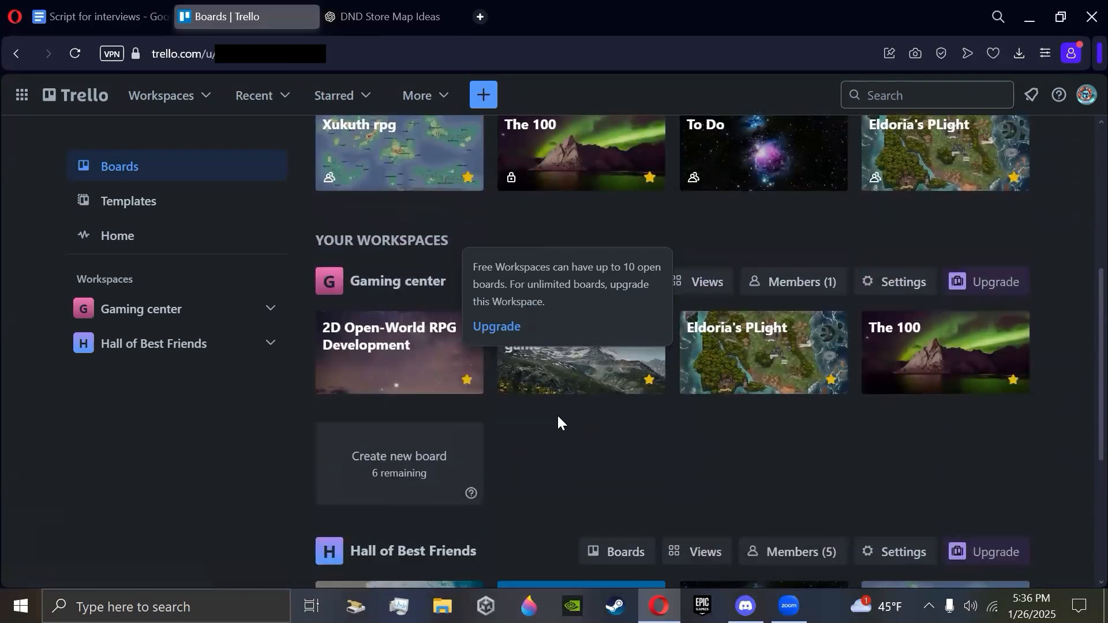
scroll(681, 470, "down", 5)
left_click(398, 540)
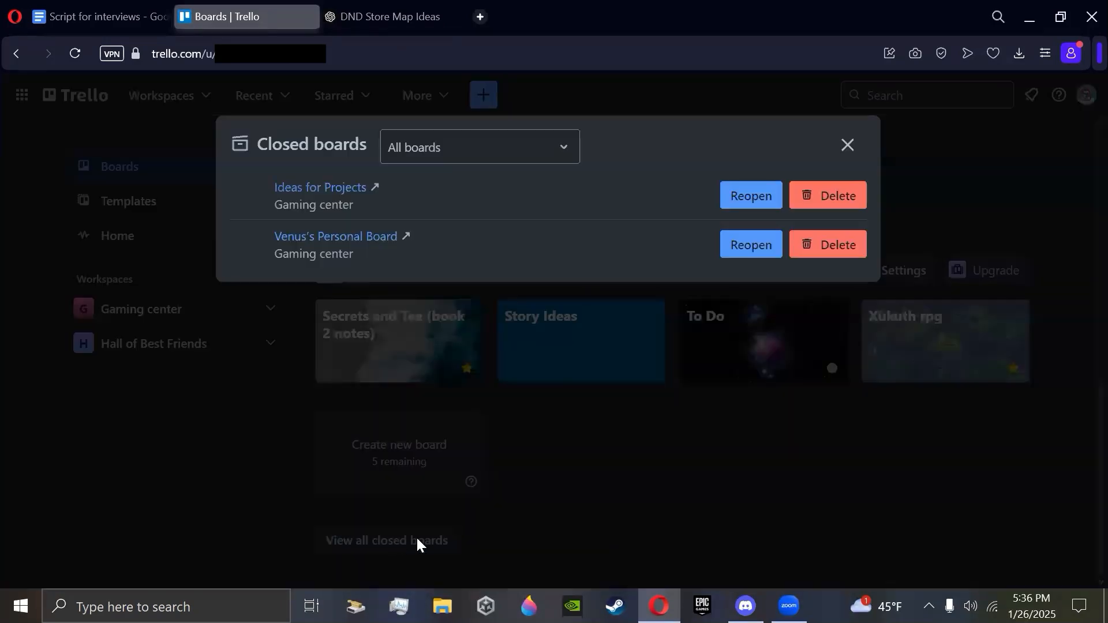
left_click(557, 237)
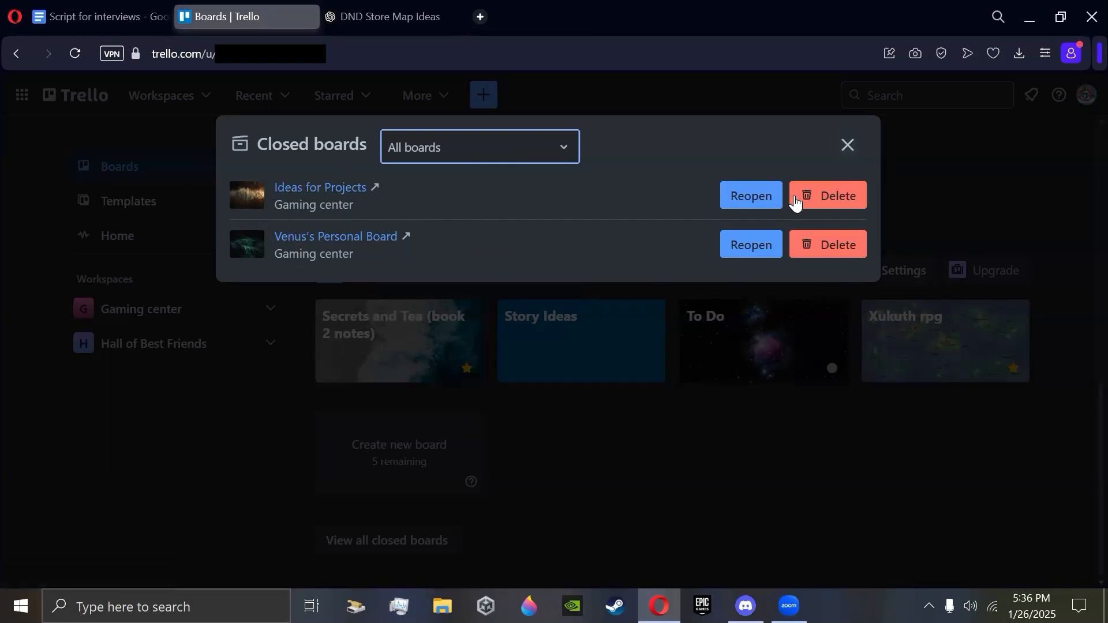
left_click(838, 207)
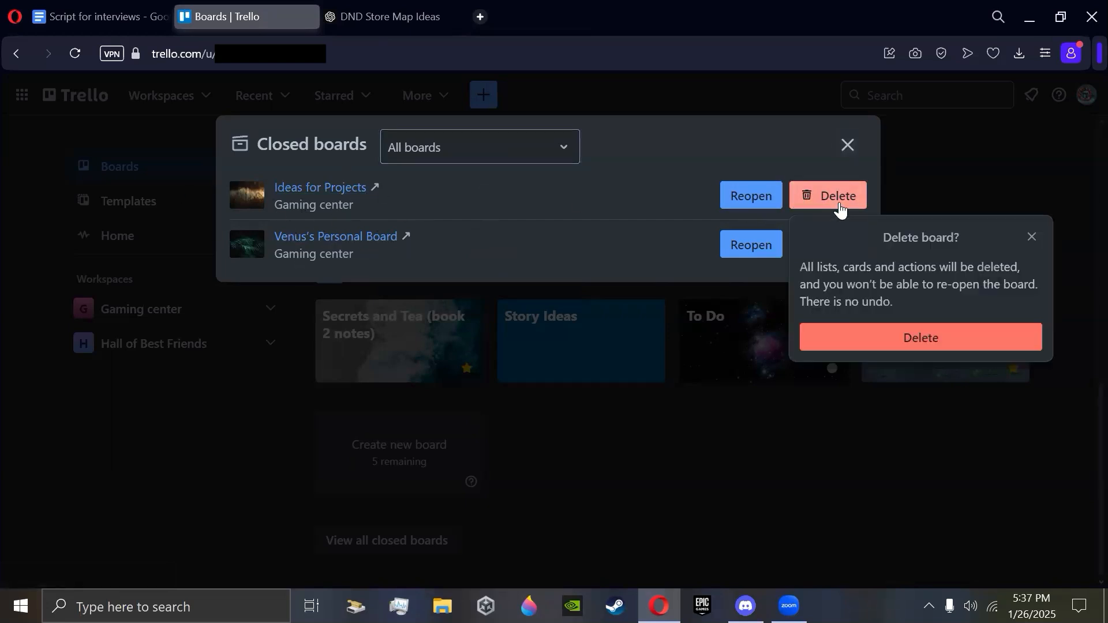
left_click(928, 348)
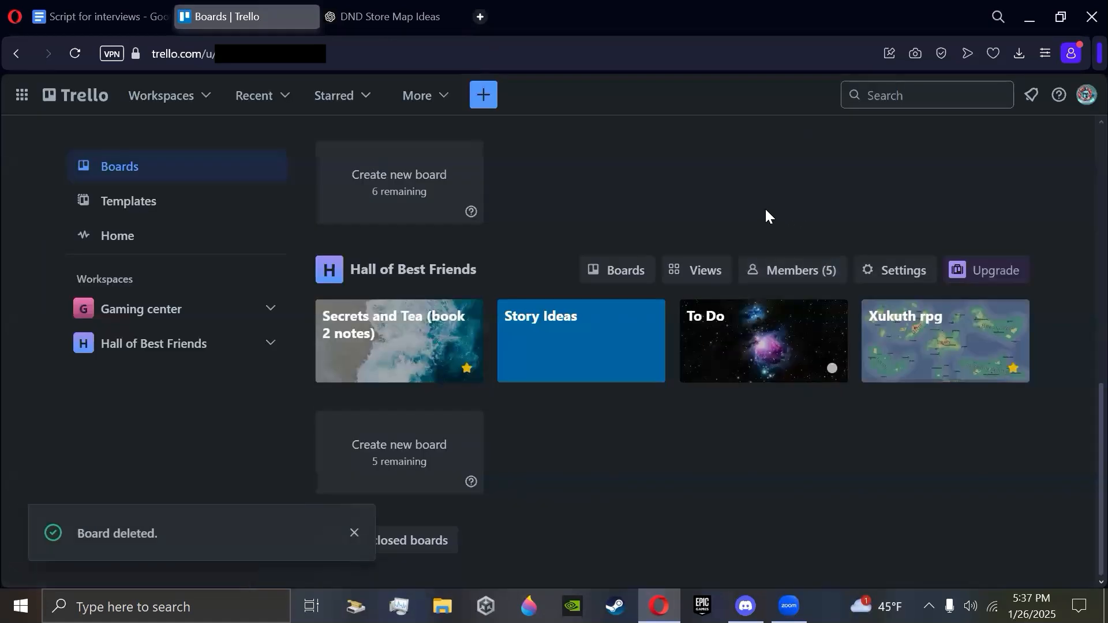
Create a new board titled g in the Hall of Best Friends workspace with the green aurora mountain photo as background.
scroll(766, 216, "up", 9)
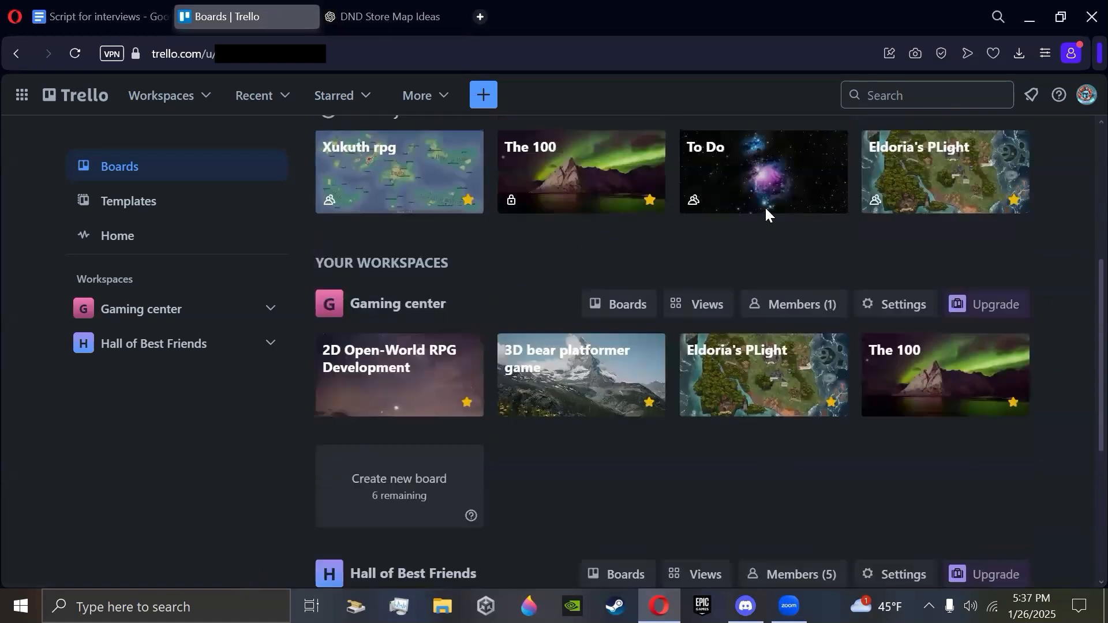
scroll(791, 383, "down", 9)
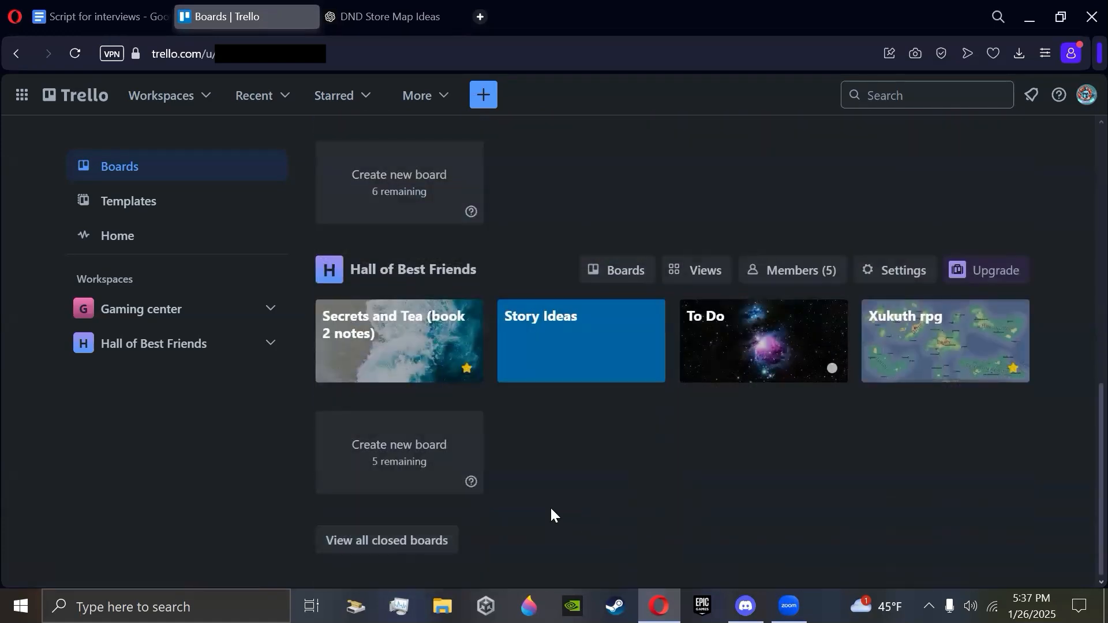
left_click(484, 95)
left_click(502, 151)
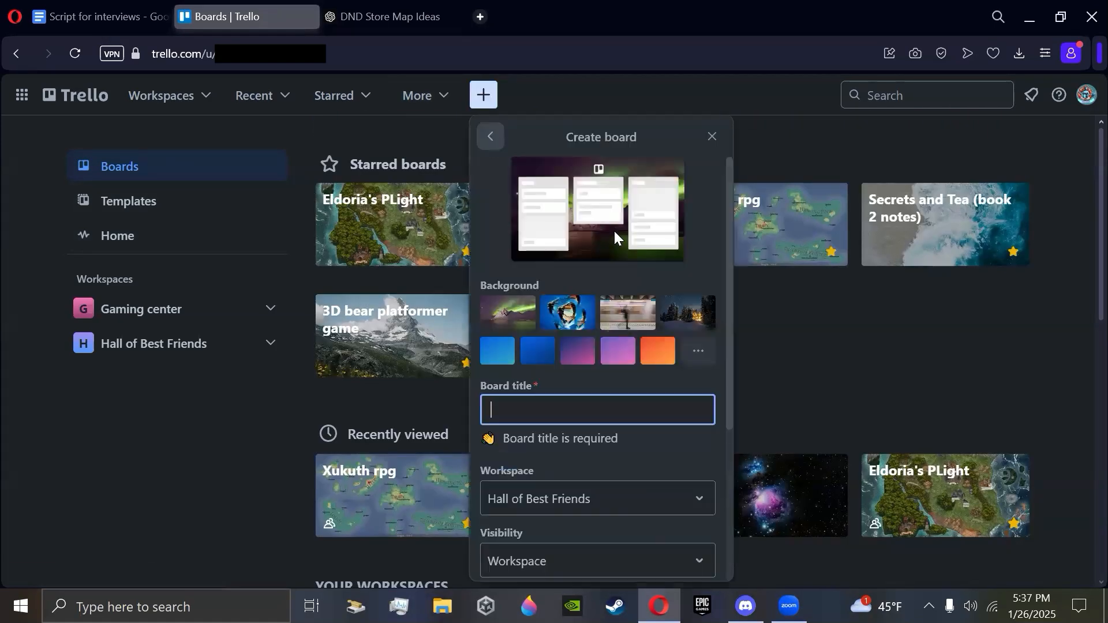
left_click(516, 319)
left_click(559, 409)
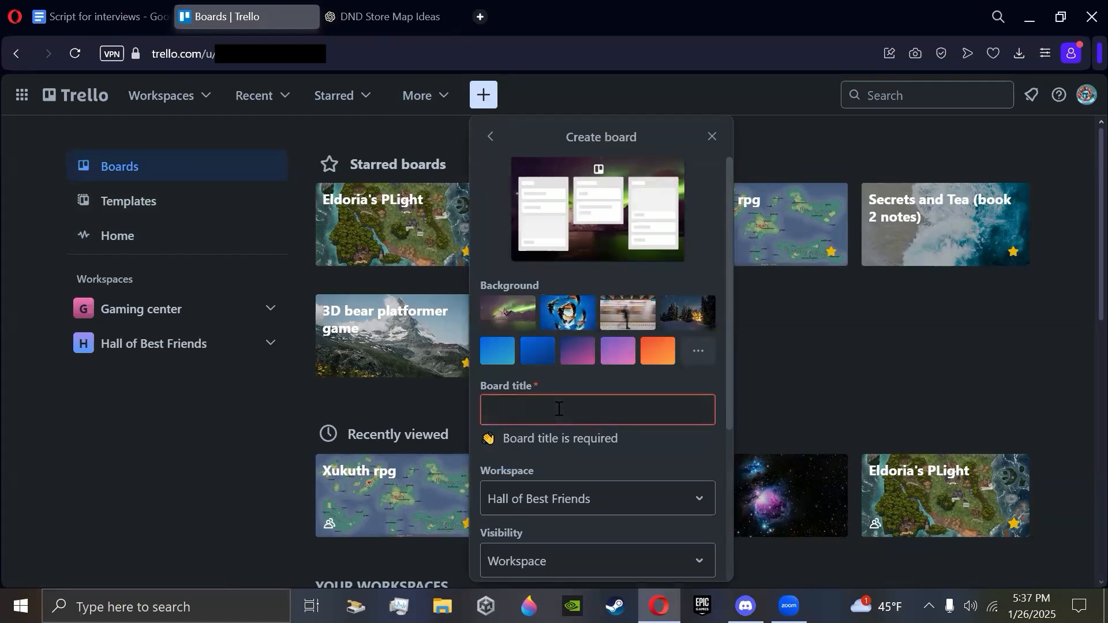
type("g")
key("Return")
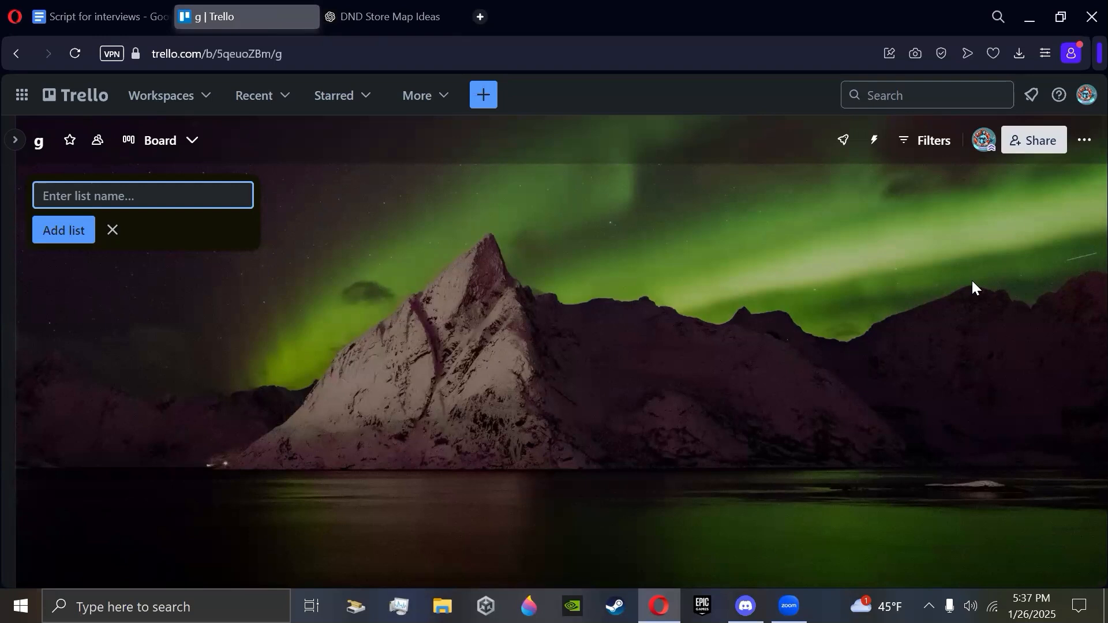
Try different backgrounds on board g: the lavender mountain, rainy window and pink flower photos, and the light blue and orange gradient colors.
left_click(1085, 143)
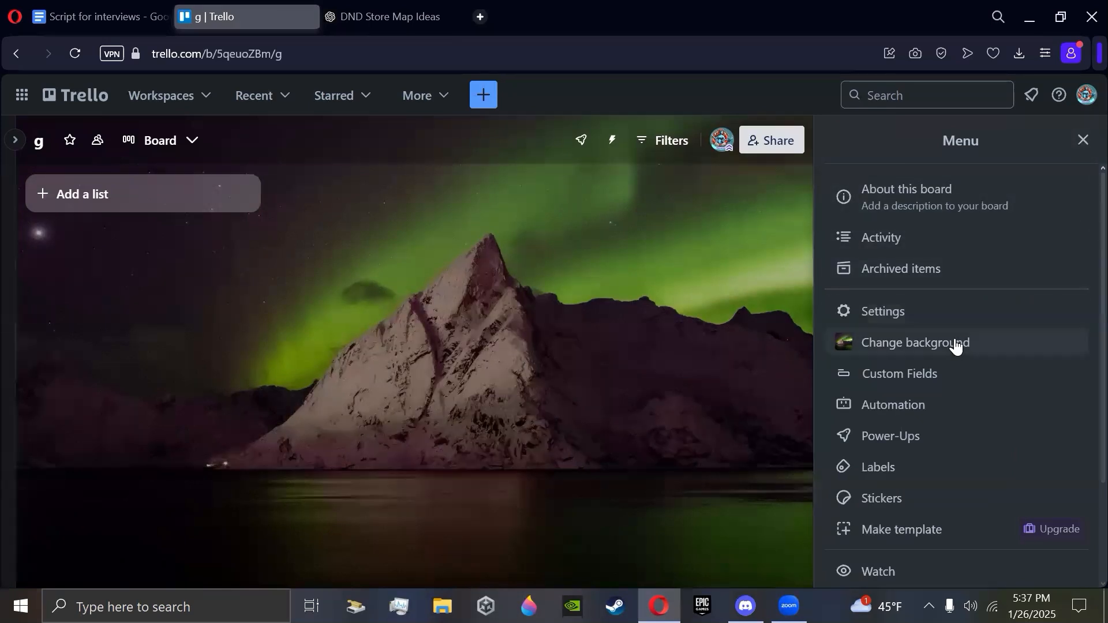
left_click(914, 344)
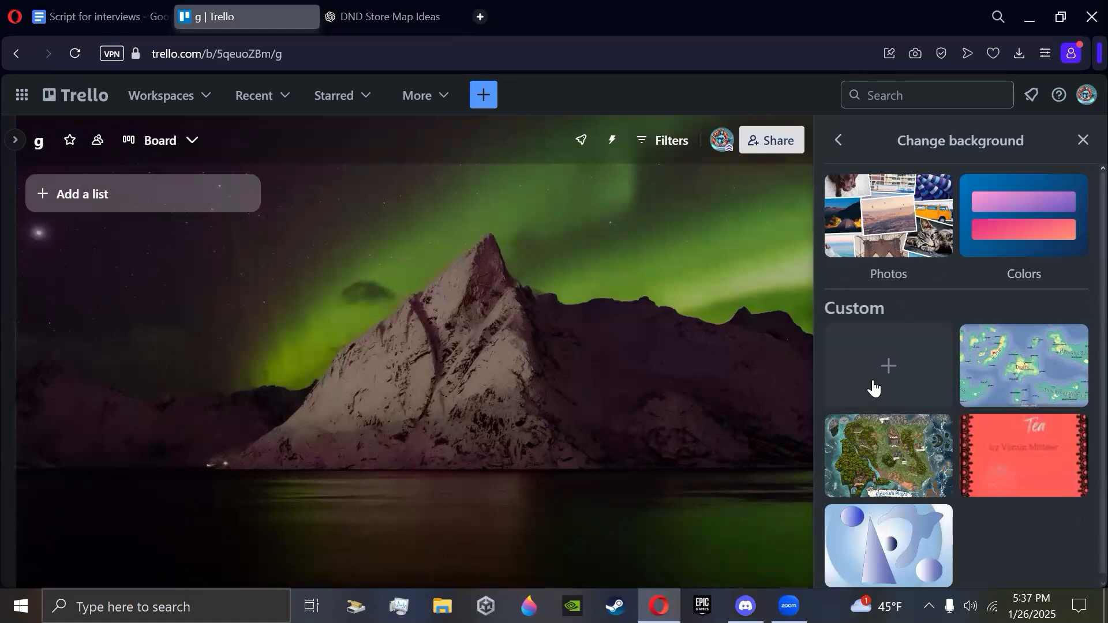
left_click(904, 245)
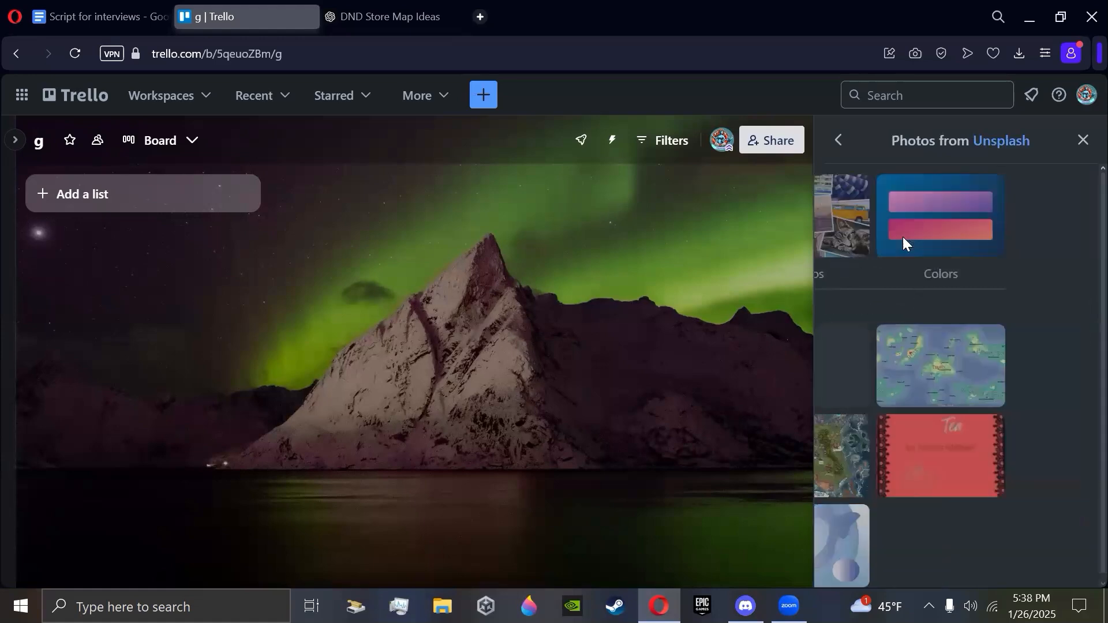
scroll(967, 393, "down", 3)
scroll(966, 393, "down", 5)
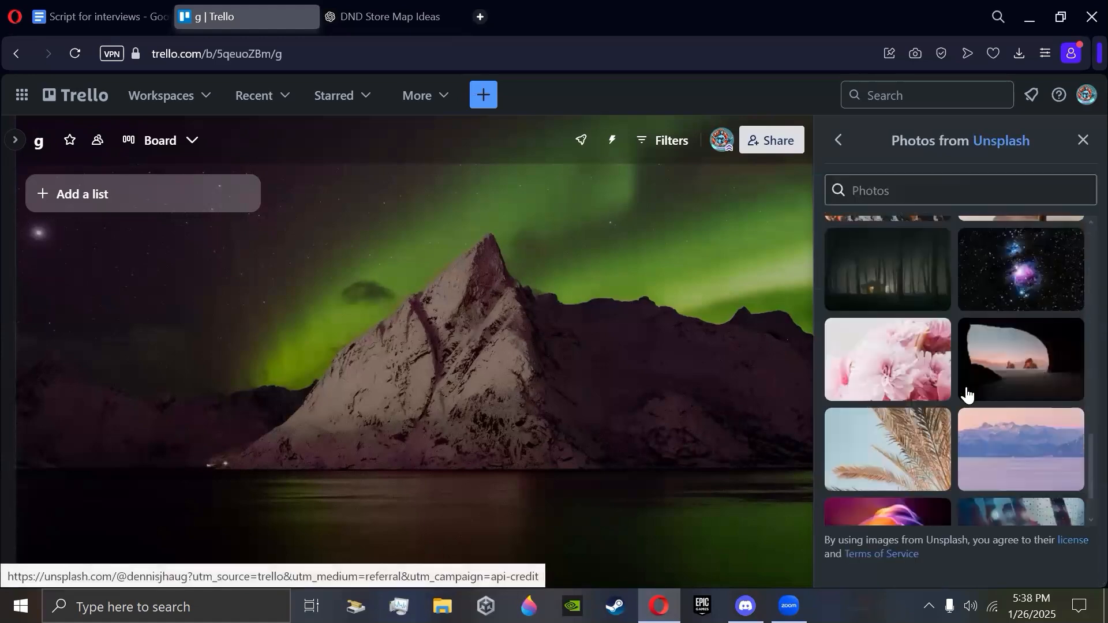
left_click(1003, 378)
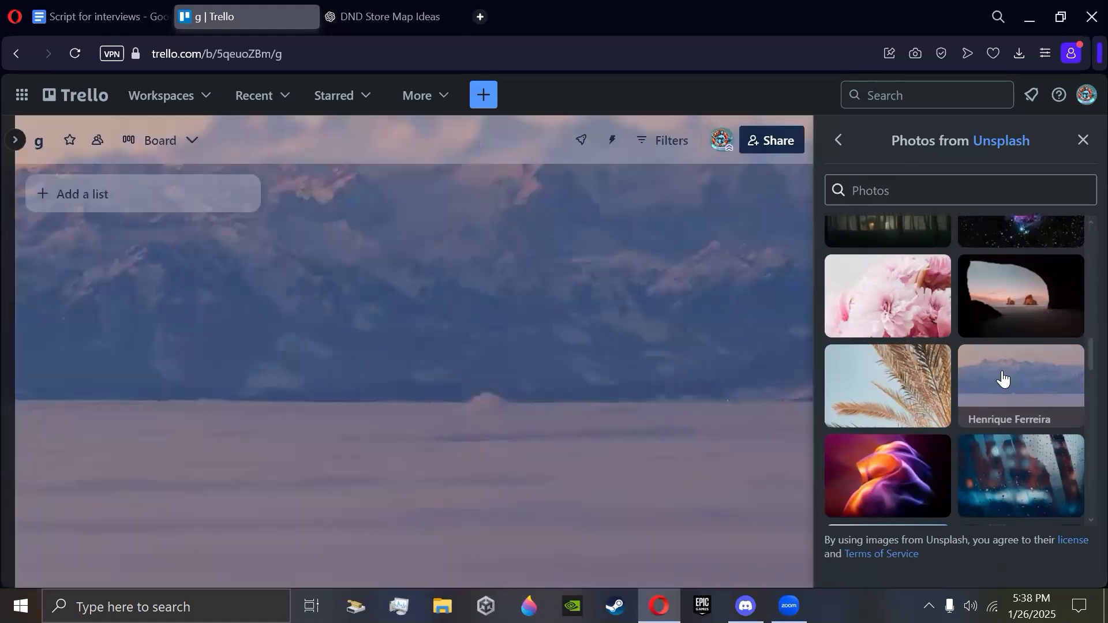
left_click(1023, 460)
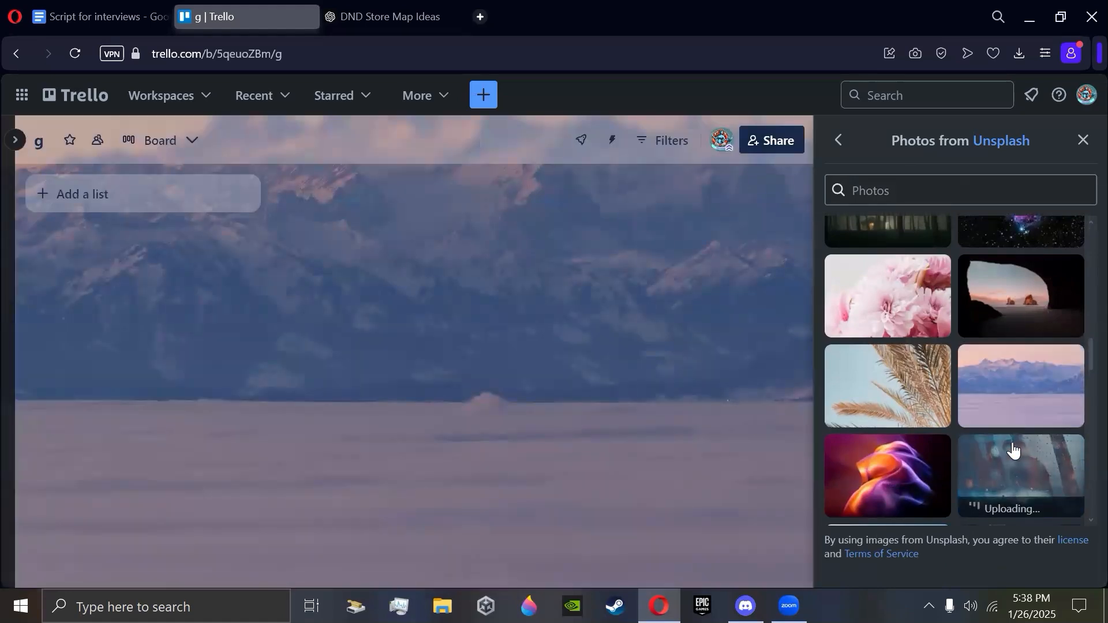
left_click(918, 298)
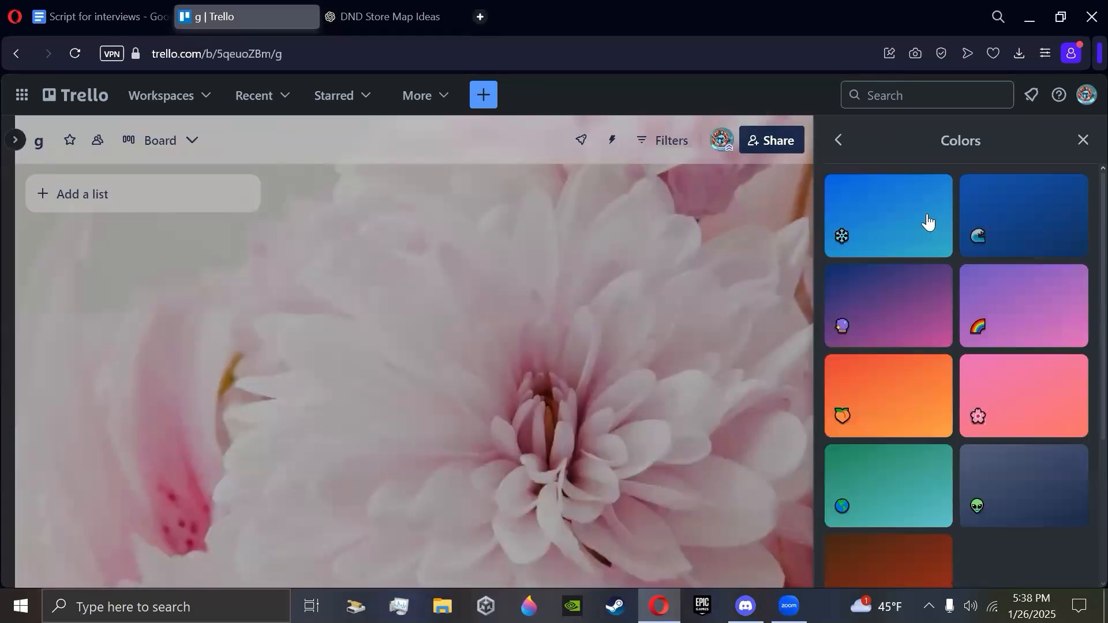
left_click(928, 222)
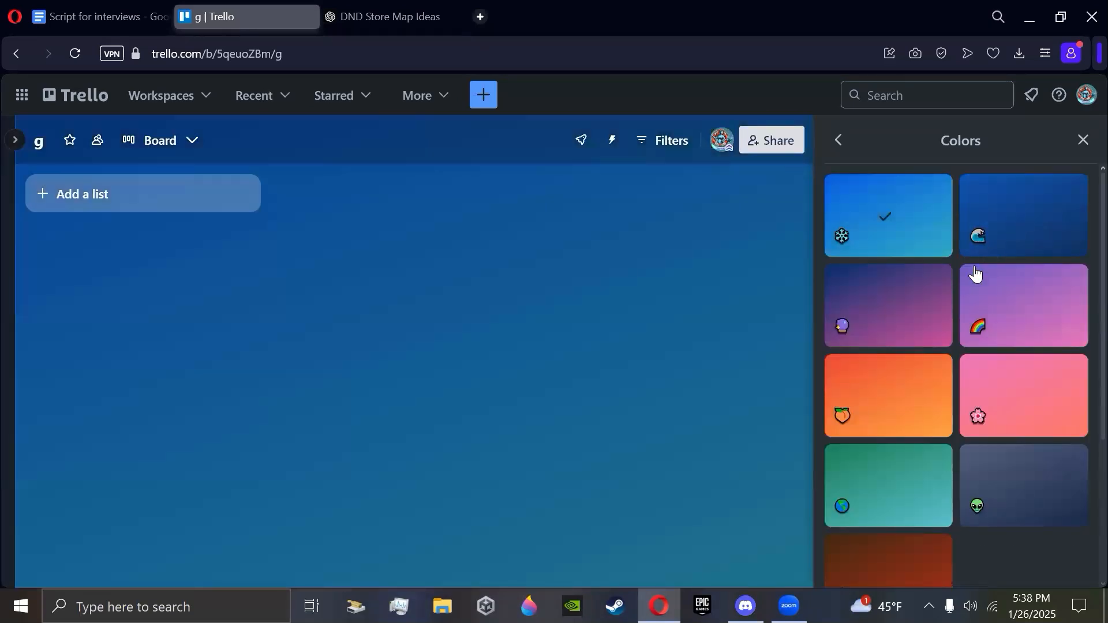
left_click(887, 390)
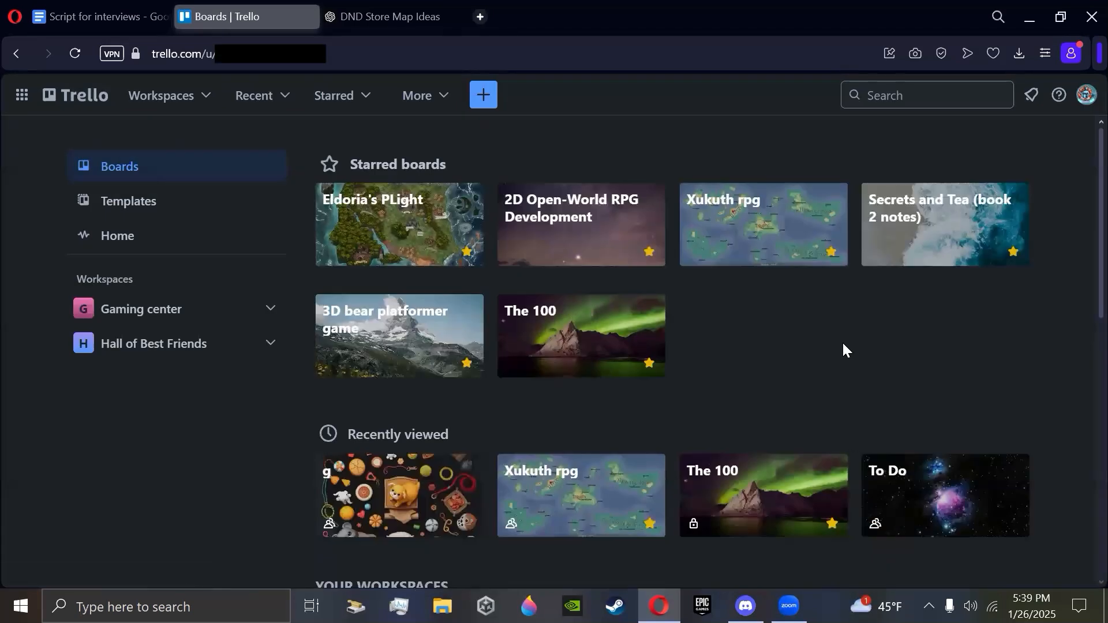
Open the Xukuth rpg board and browse its cards and lists across to the Done list and back to the first lists.
left_click(749, 240)
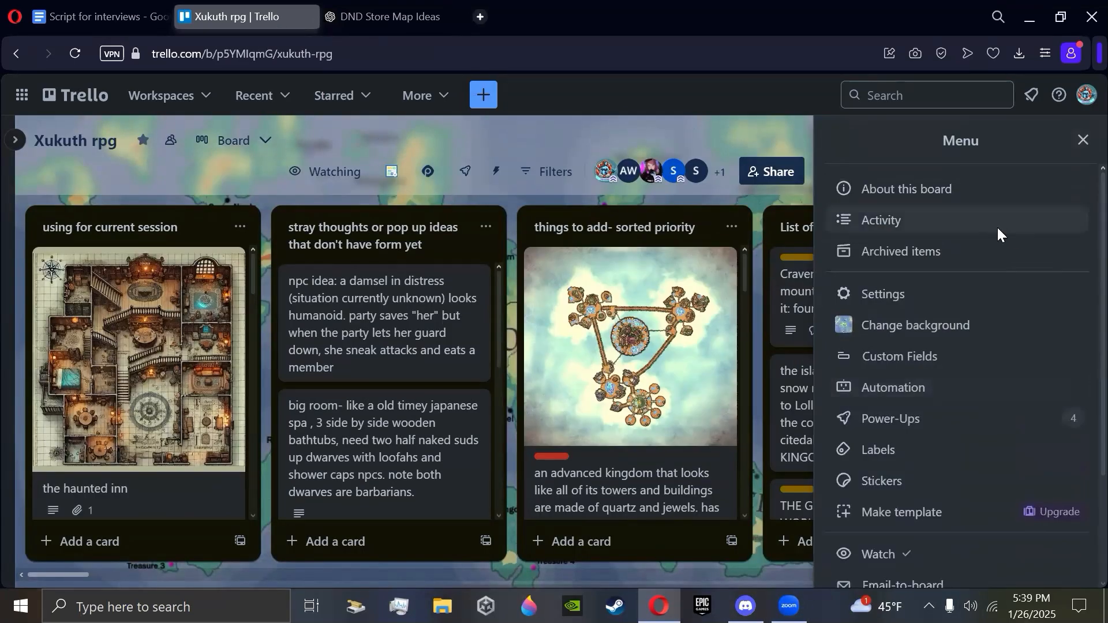
left_click(996, 226)
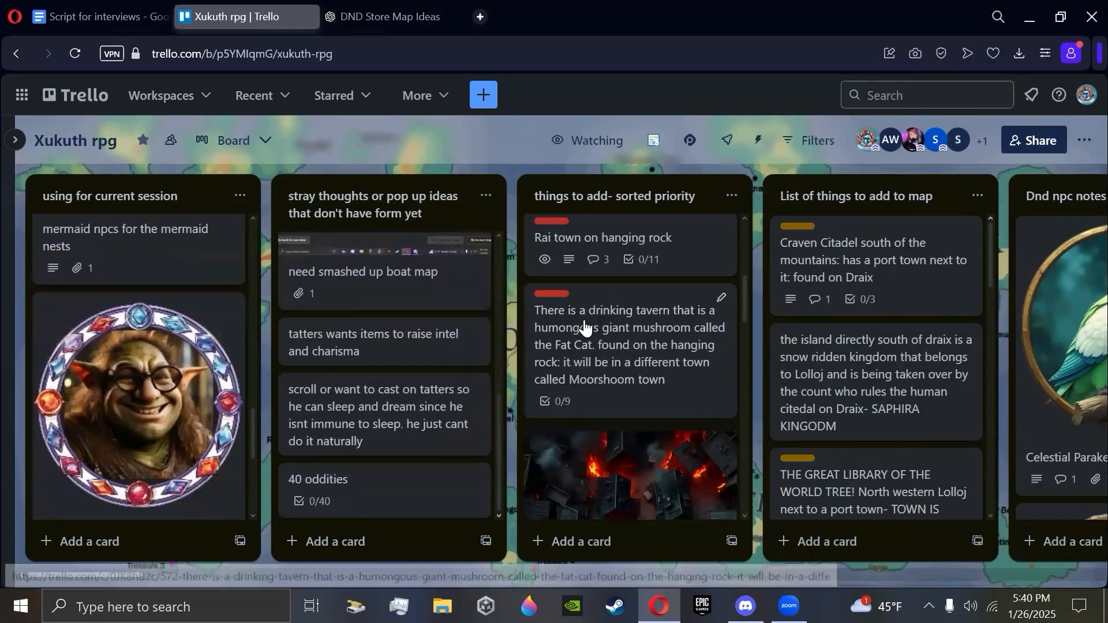
scroll(586, 322, "down", 5)
scroll(778, 350, "down", 5)
left_click_drag(189, 576, 1066, 560)
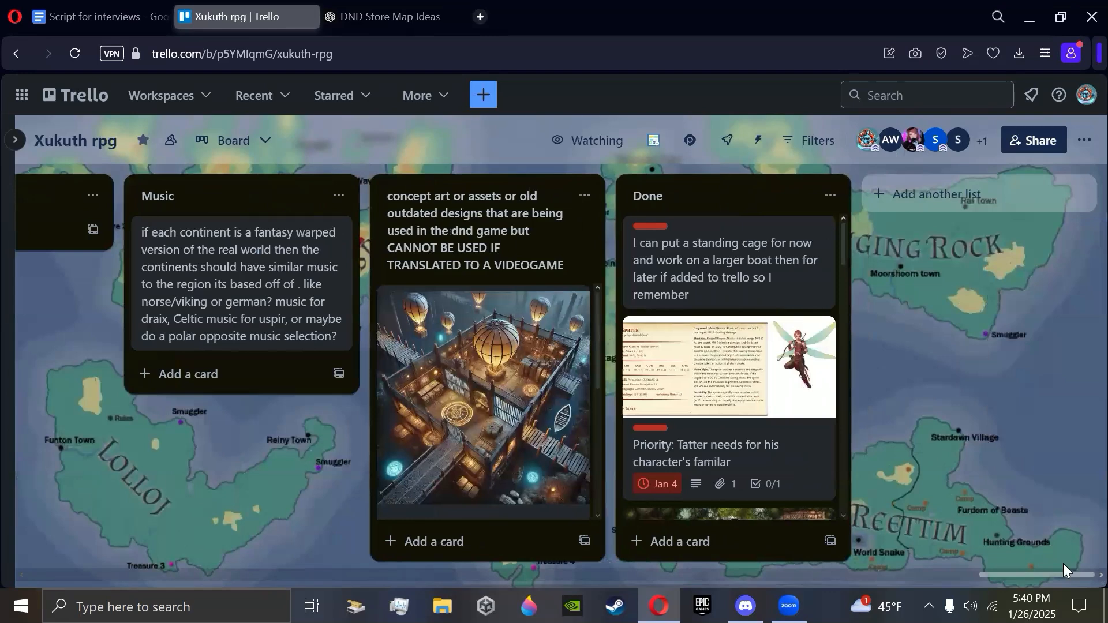
left_click_drag(1055, 567, 25, 554)
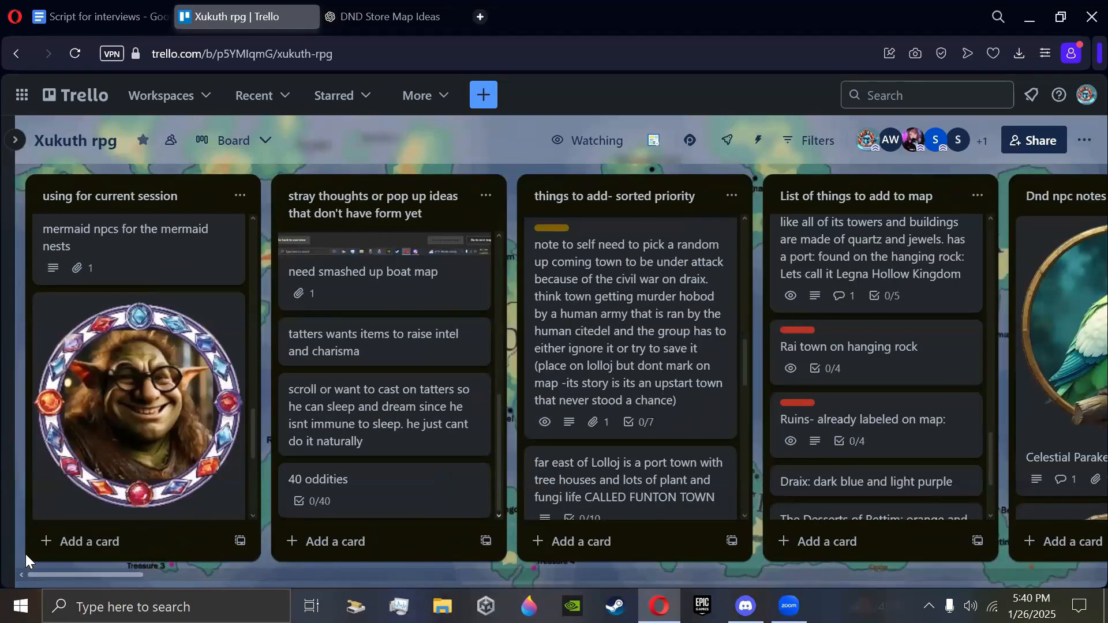